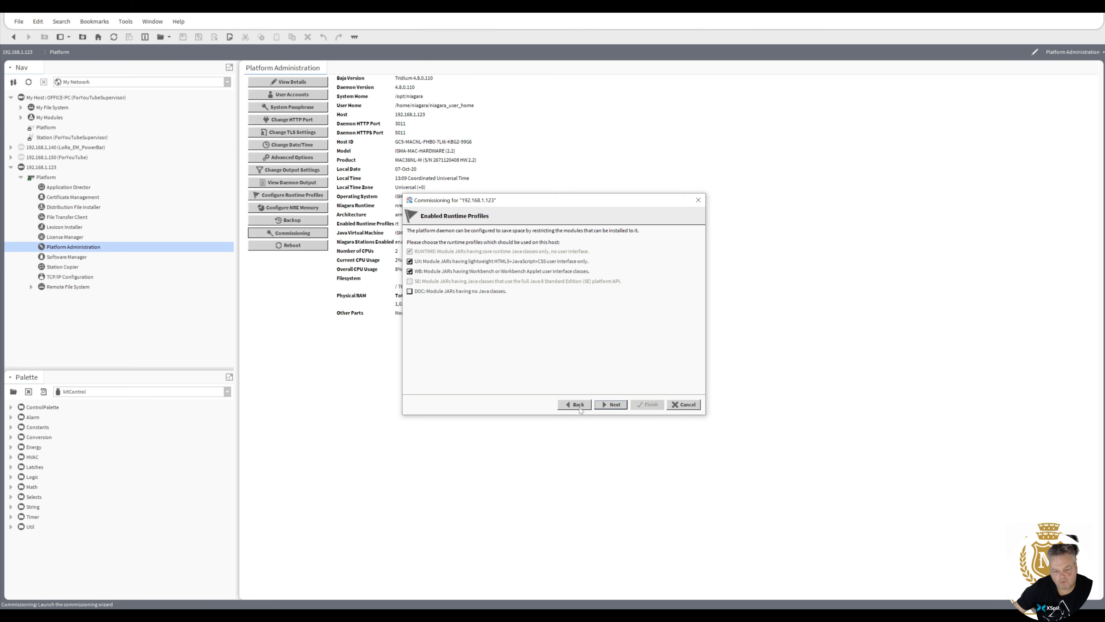
Review the earlier checklist pages, then advance through Licensing and Enabled Runtime Profiles to Station Installation.
{"action": "left_click", "coordinate": [579, 409]}
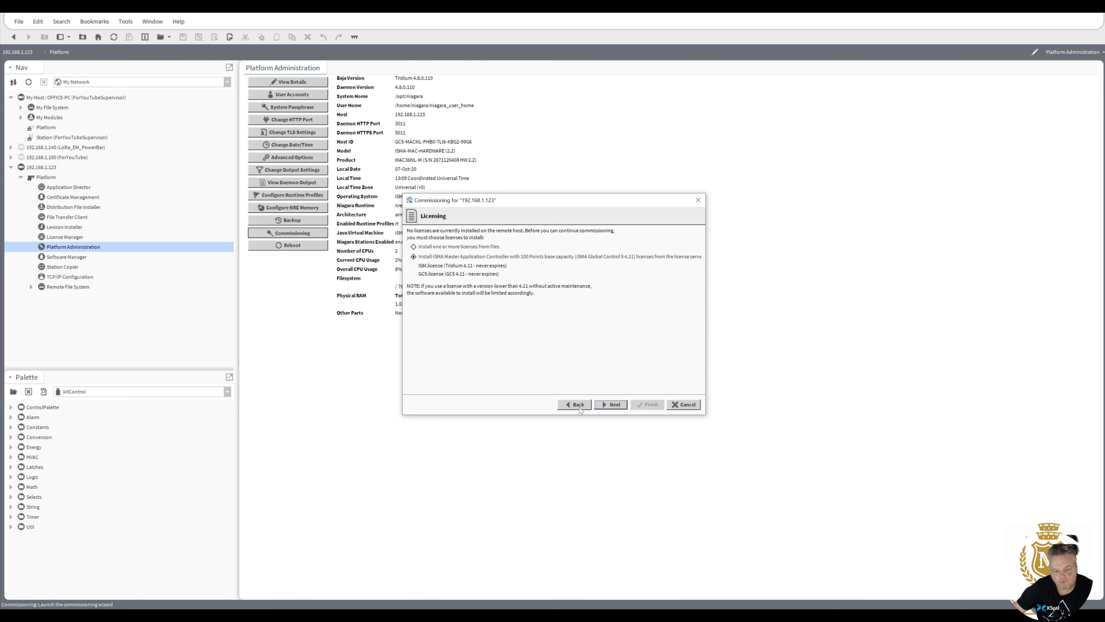
{"action": "left_click", "coordinate": [580, 405]}
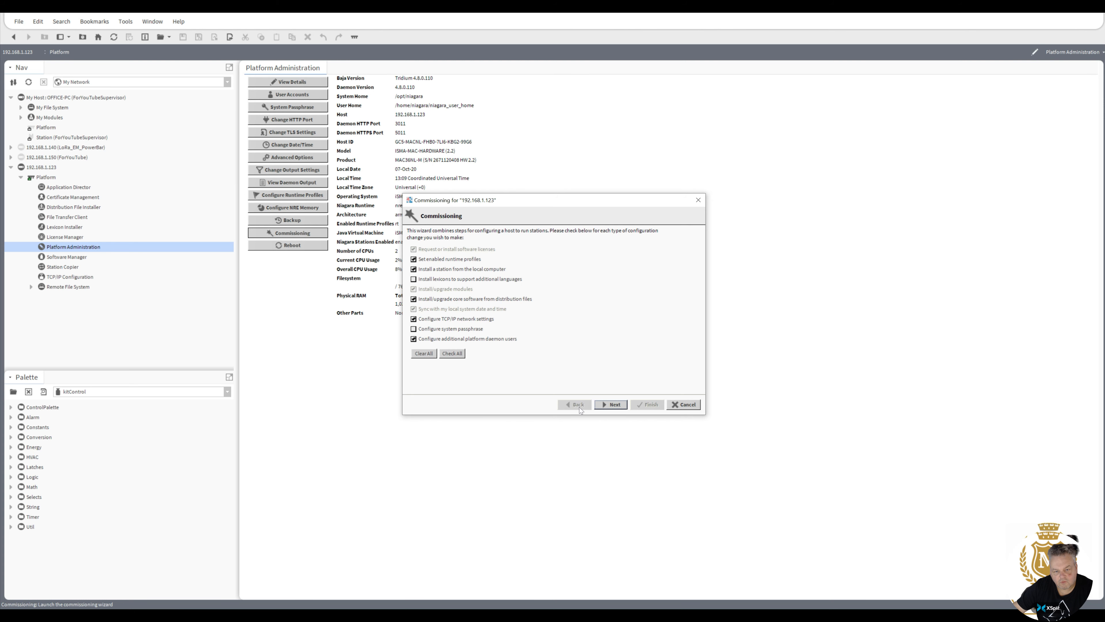
{"action": "left_click", "coordinate": [614, 404]}
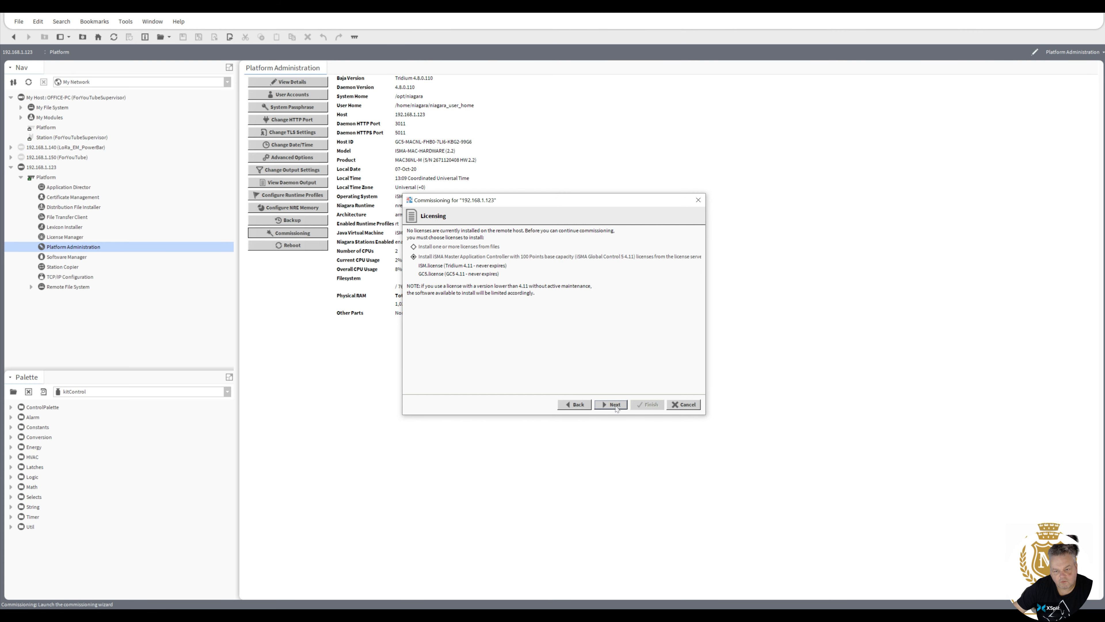
{"action": "left_click", "coordinate": [578, 405]}
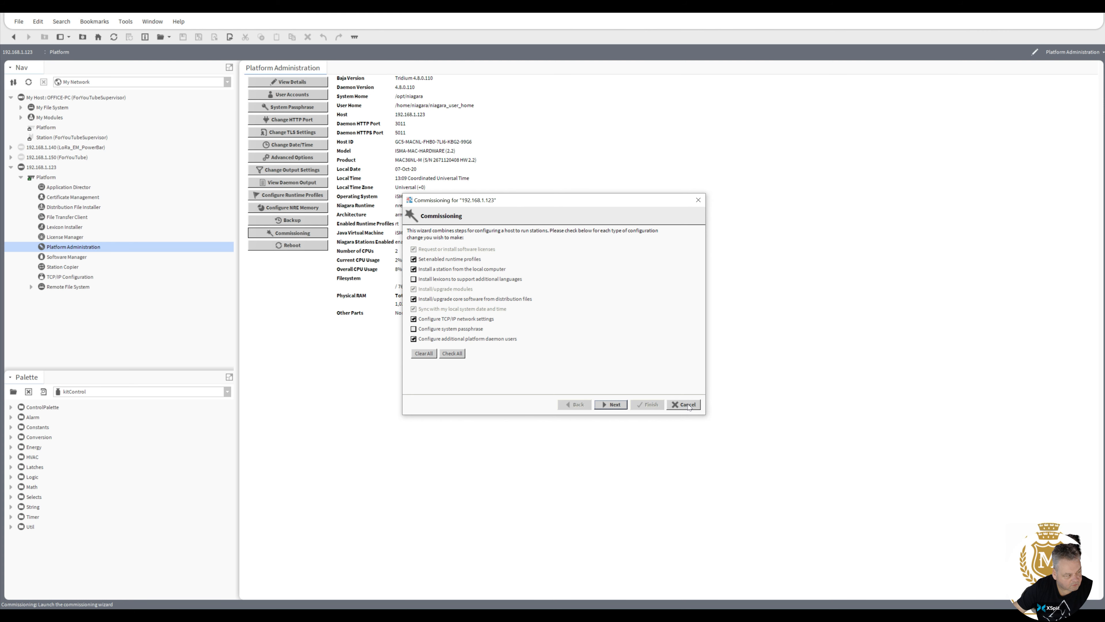
{"action": "left_click", "coordinate": [614, 404]}
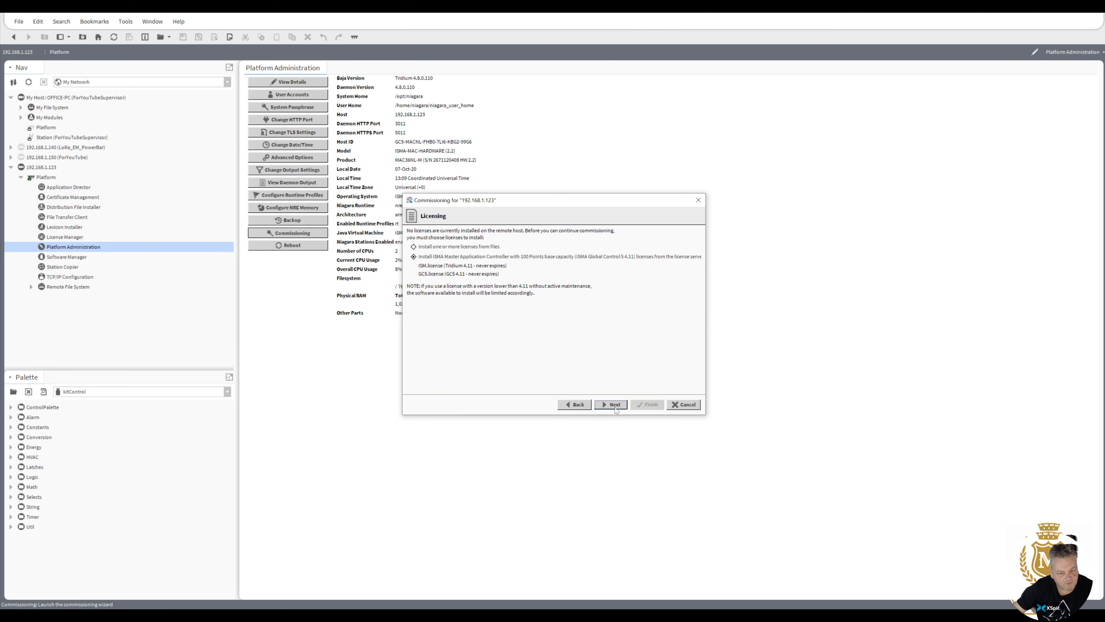
{"action": "left_click", "coordinate": [615, 405]}
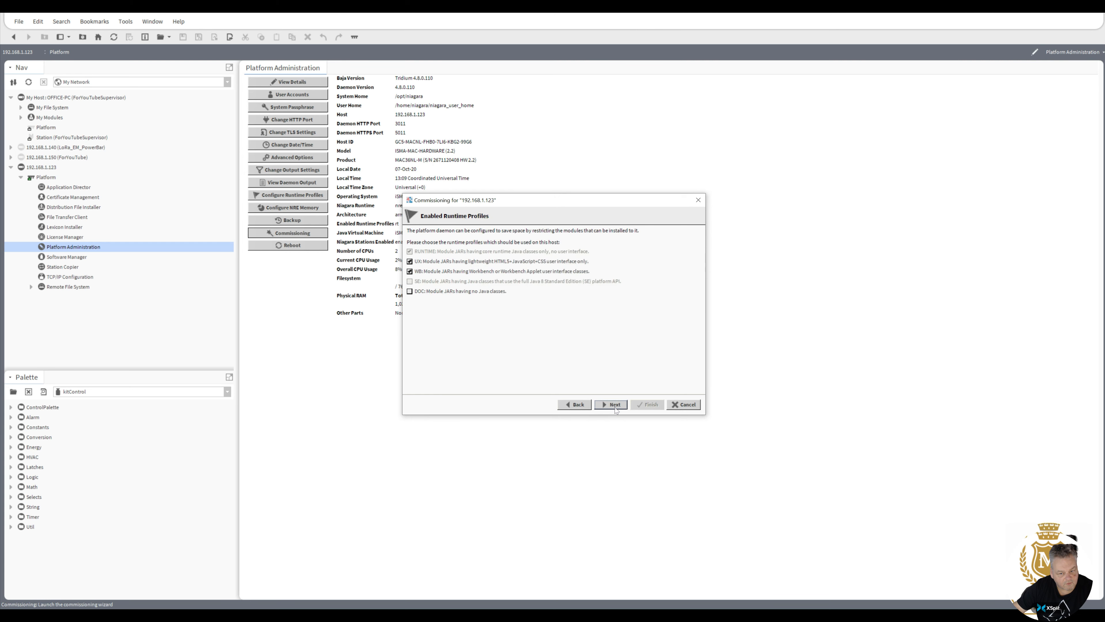
{"action": "left_click", "coordinate": [614, 405]}
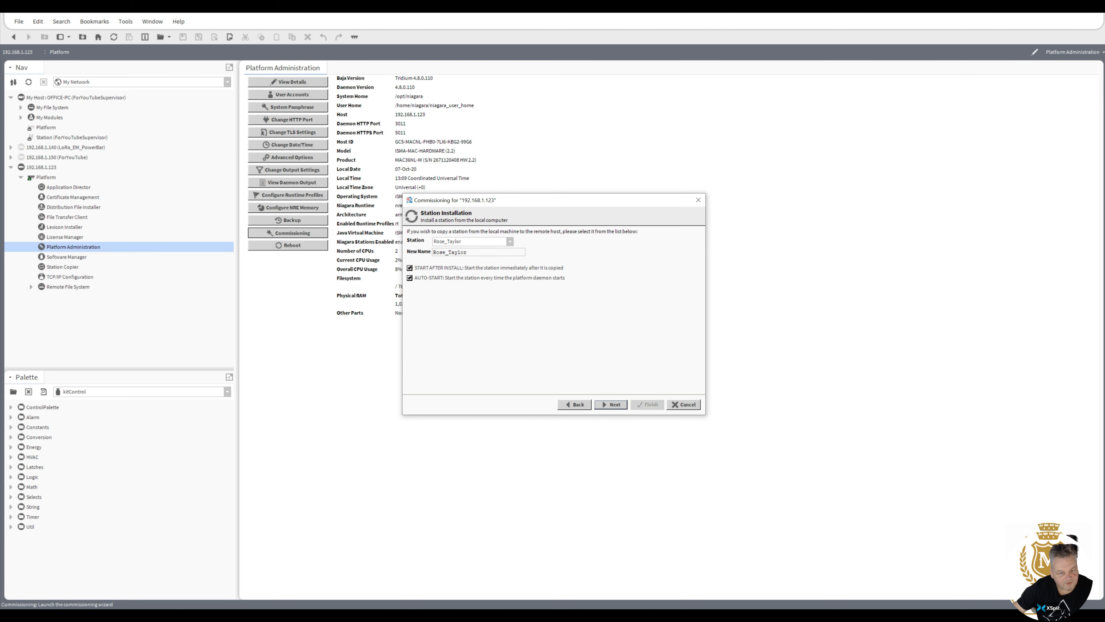
Set Station to (Don't transfer a station), continue, then cancel at the Software Installation page.
{"action": "left_click", "coordinate": [510, 241]}
{"action": "left_click", "coordinate": [455, 252]}
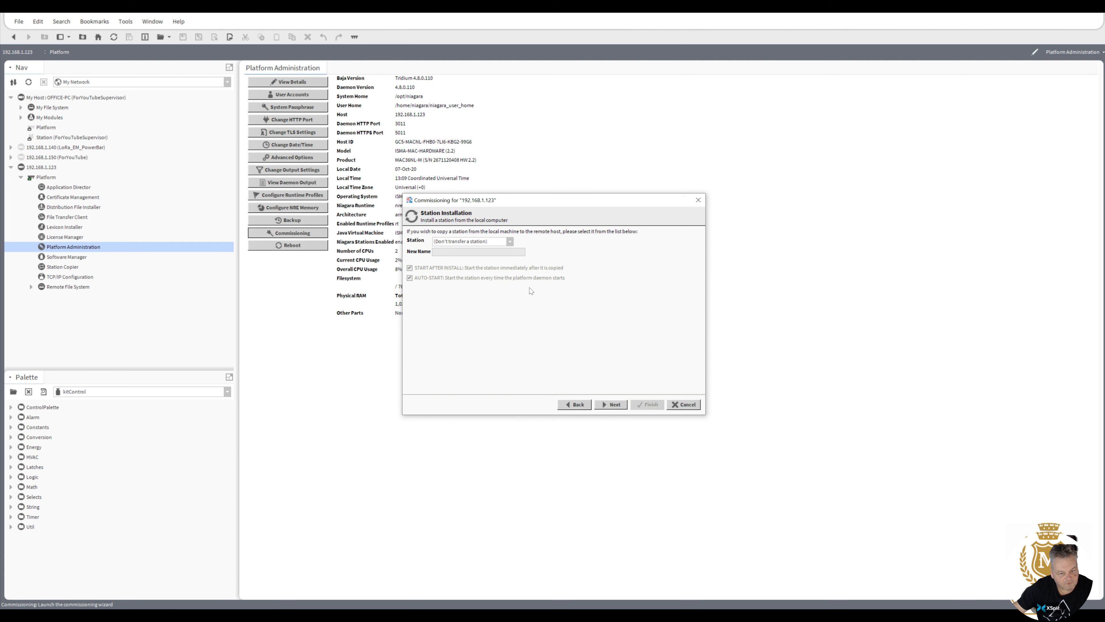
{"action": "left_click", "coordinate": [614, 405]}
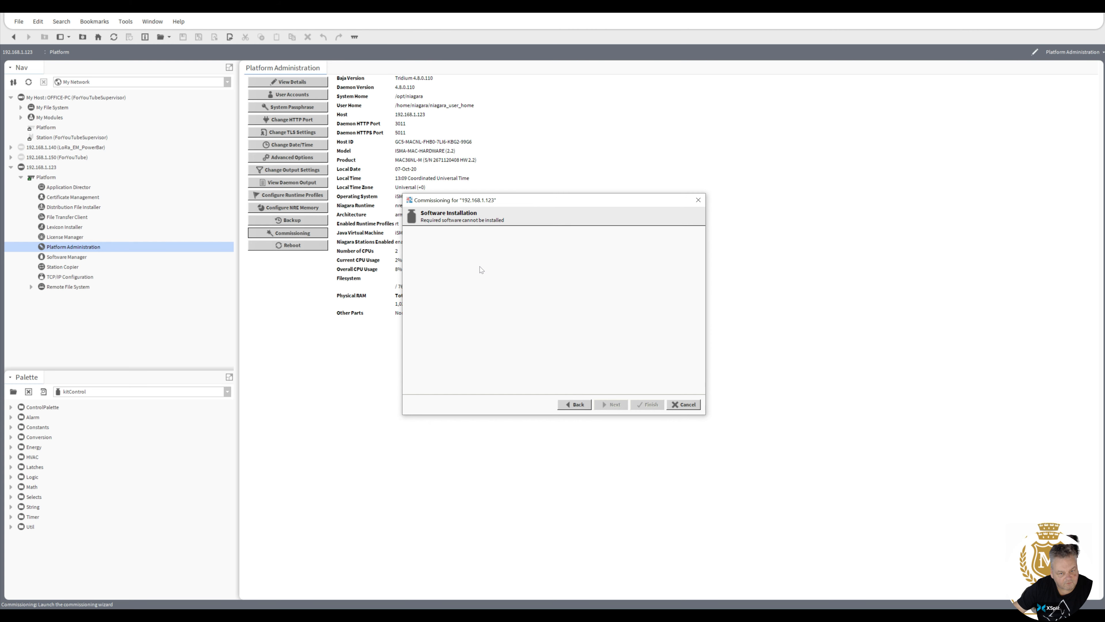
{"action": "left_click", "coordinate": [684, 405]}
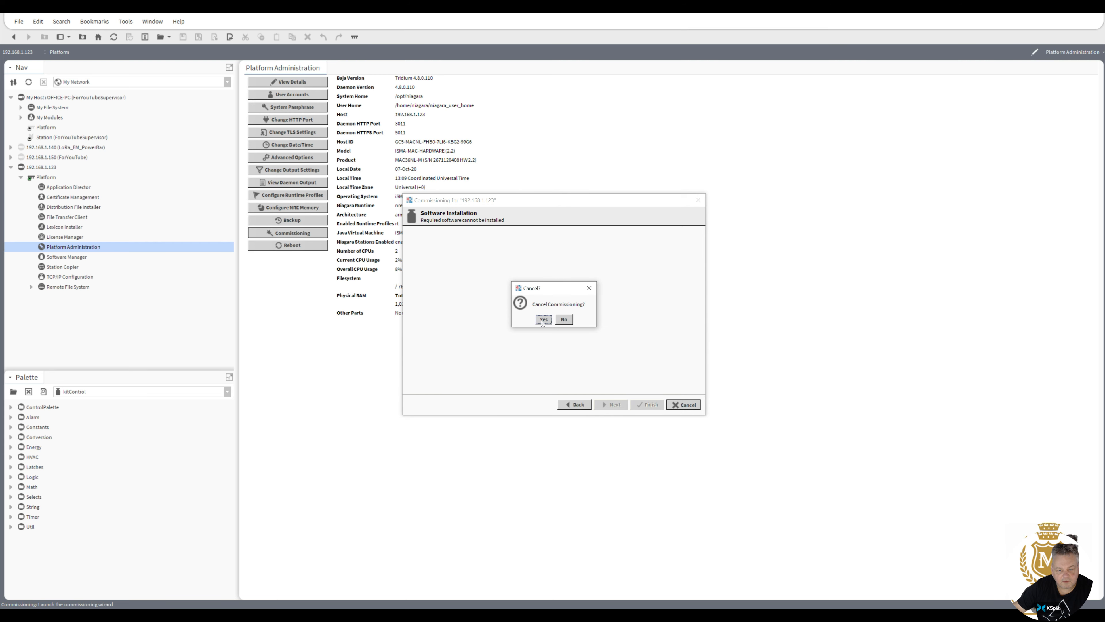
Confirm cancelling commissioning and launch Workbench 4.10.1.36 from the desktop shortcut.
{"action": "left_click", "coordinate": [542, 321]}
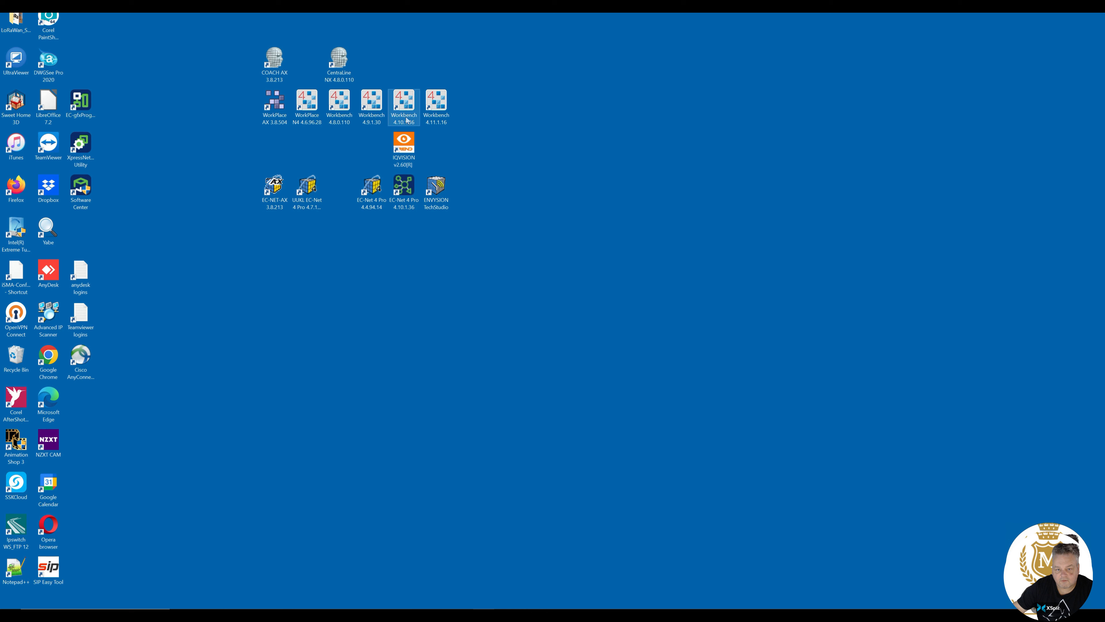
{"action": "double_click", "coordinate": [408, 113]}
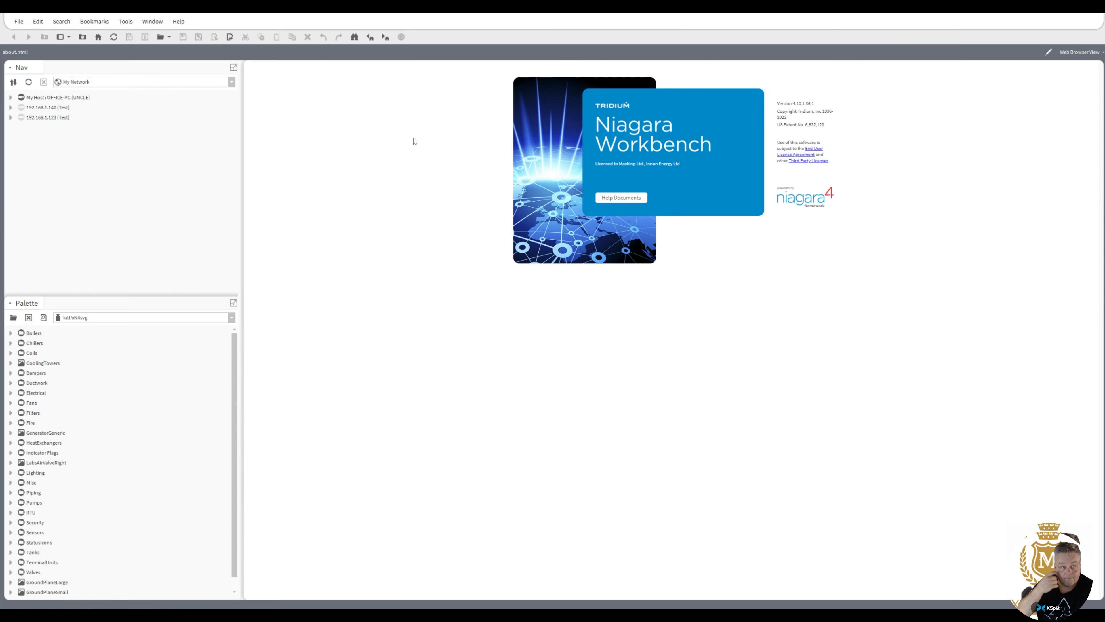
Expand 192.168.1.123 (Test) in the Nav tree and connect to its Platform.
{"action": "left_click", "coordinate": [11, 117]}
{"action": "left_click", "coordinate": [45, 129]}
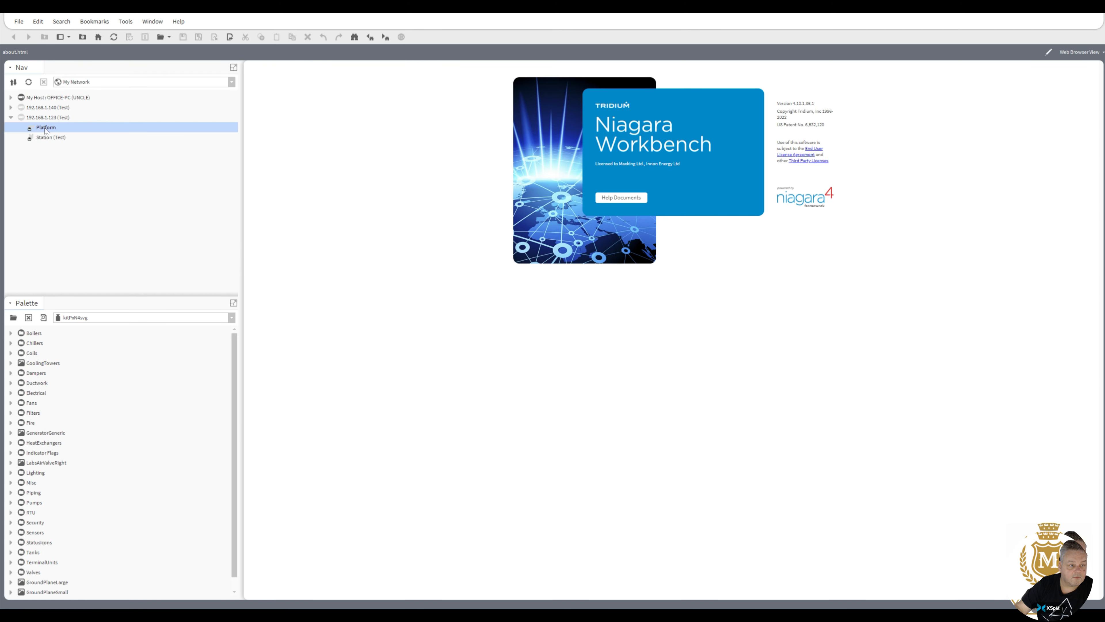
{"action": "double_click", "coordinate": [45, 128]}
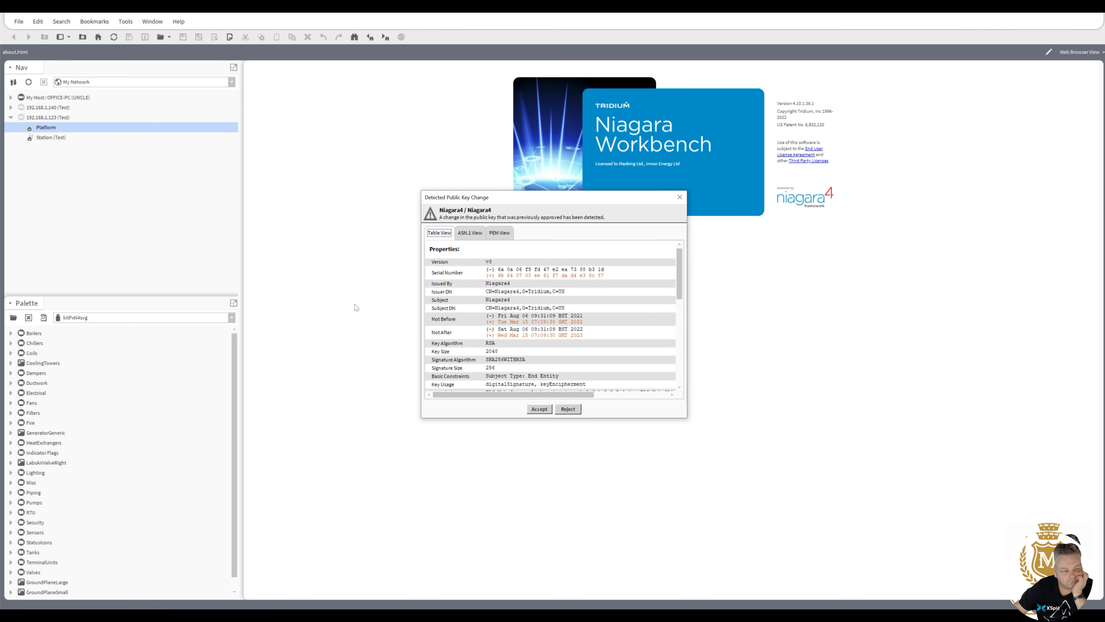
Accept the changed Niagara4 public key and enter the platform username and password.
{"action": "left_click", "coordinate": [539, 409]}
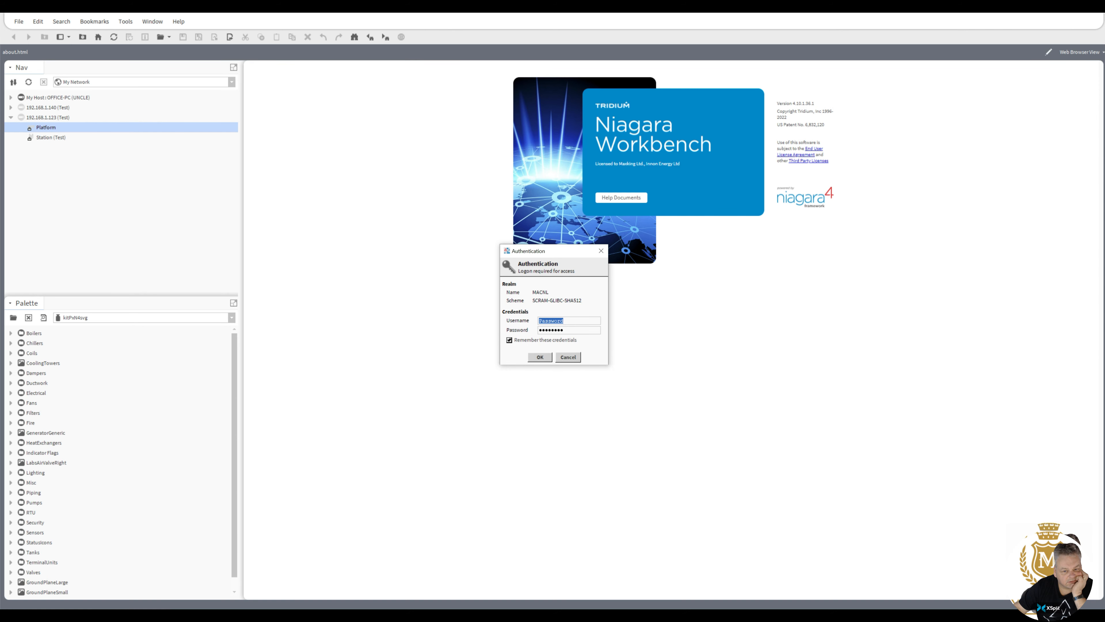
{"action": "type", "text": "tridium"}
{"action": "key", "text": "Tab"}
{"action": "type", "text": "*******"}
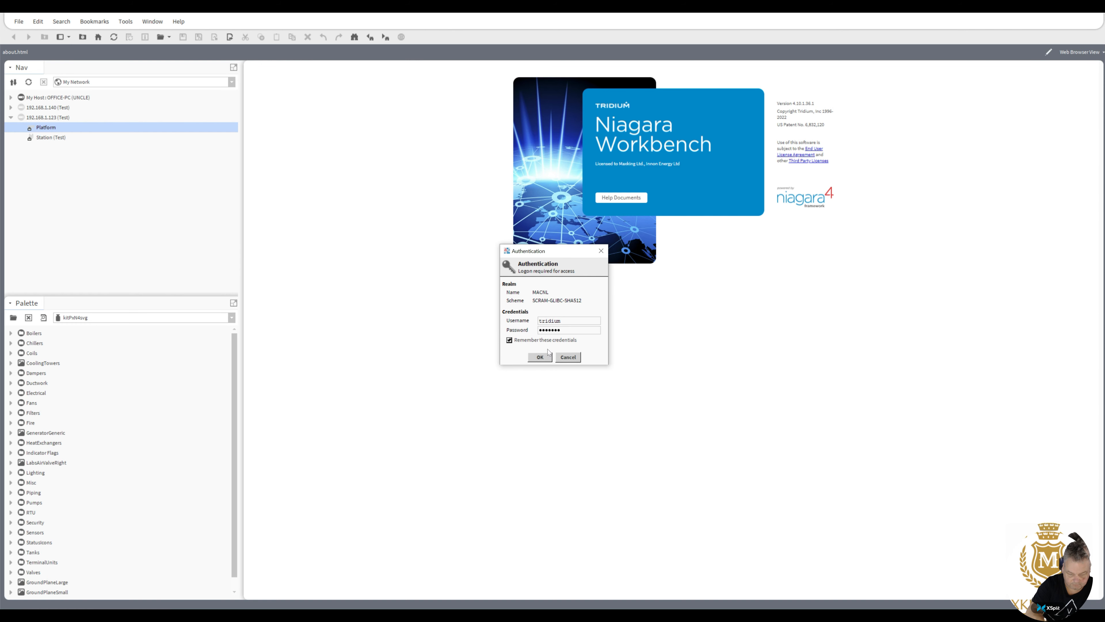
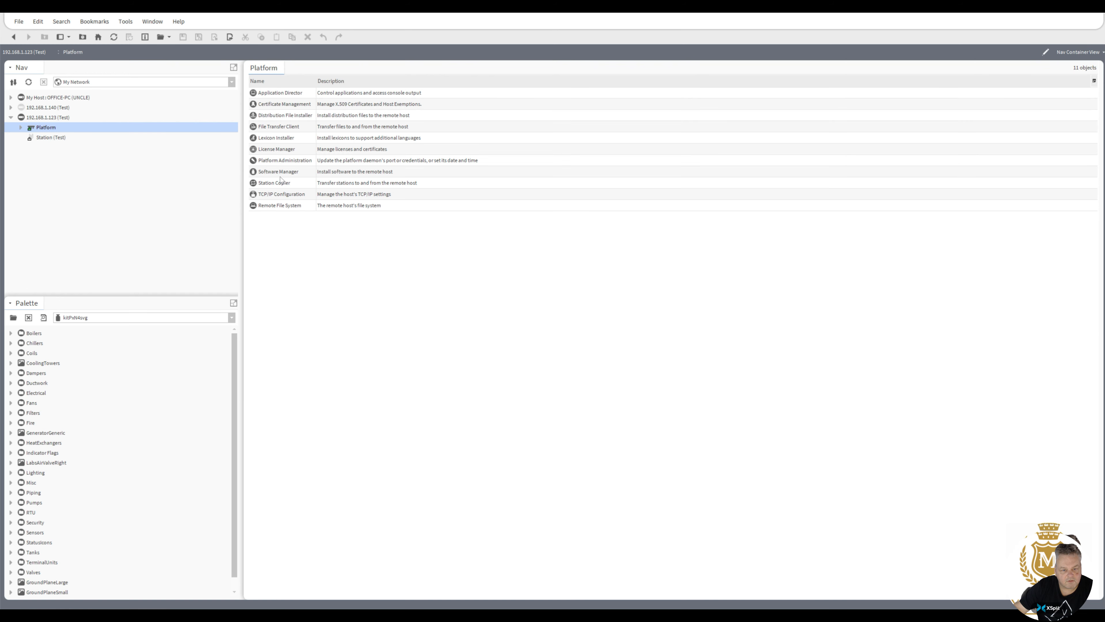
Open Platform Administration for 192.168.1.123 and launch its Commissioning wizard.
{"action": "double_click", "coordinate": [280, 161]}
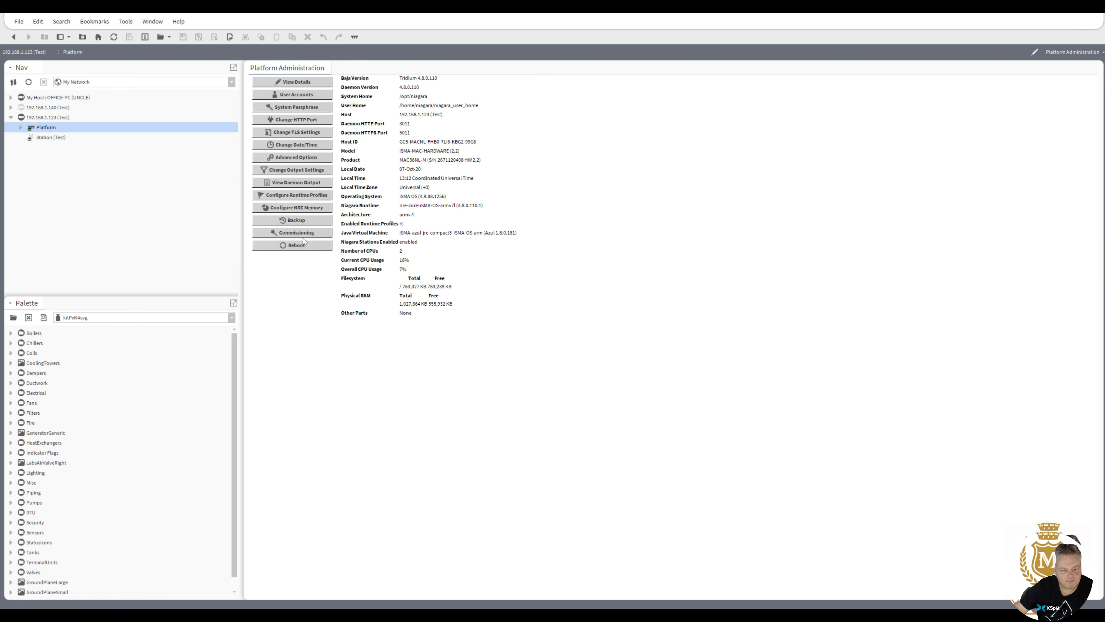
{"action": "left_click", "coordinate": [297, 233]}
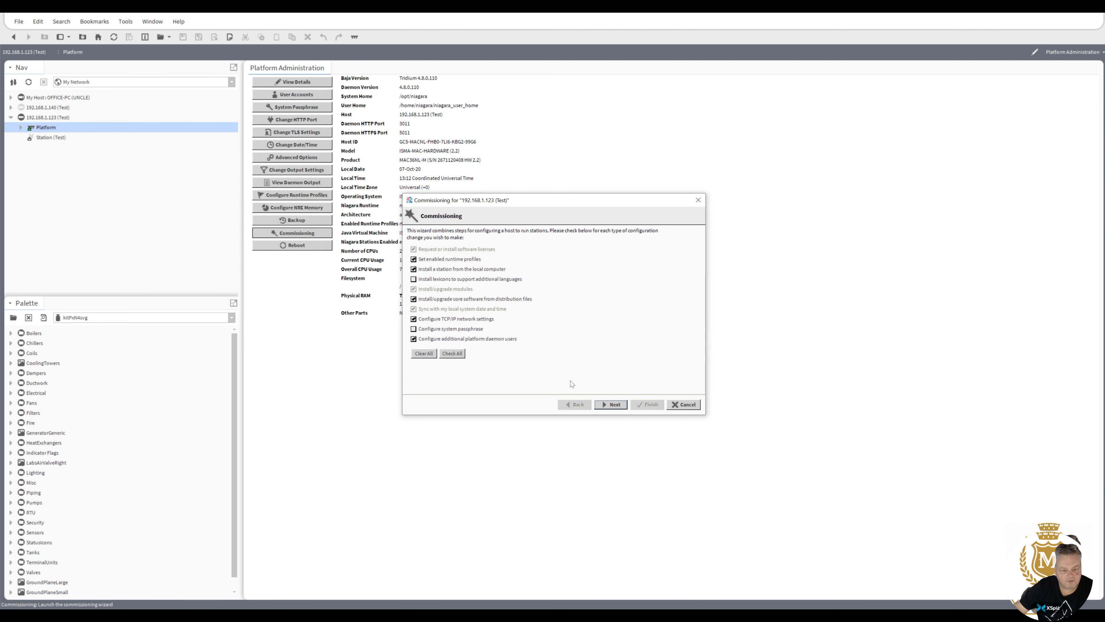
In the wizard, choose the iSMA controller licence option and enable the WB runtime profile.
{"action": "left_click", "coordinate": [616, 405]}
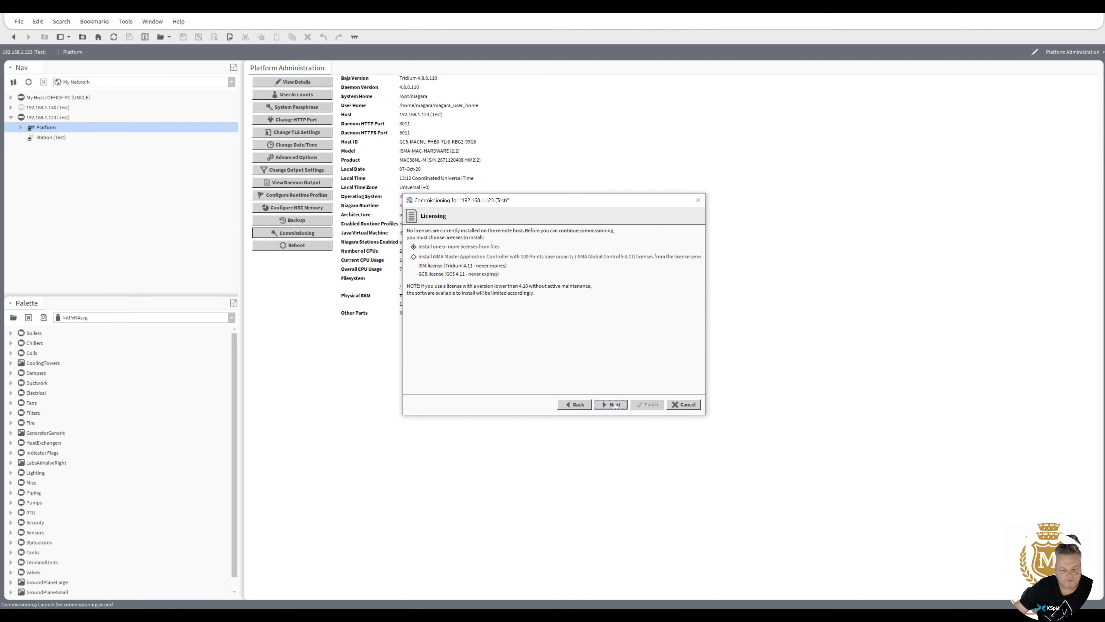
{"action": "left_click", "coordinate": [426, 260]}
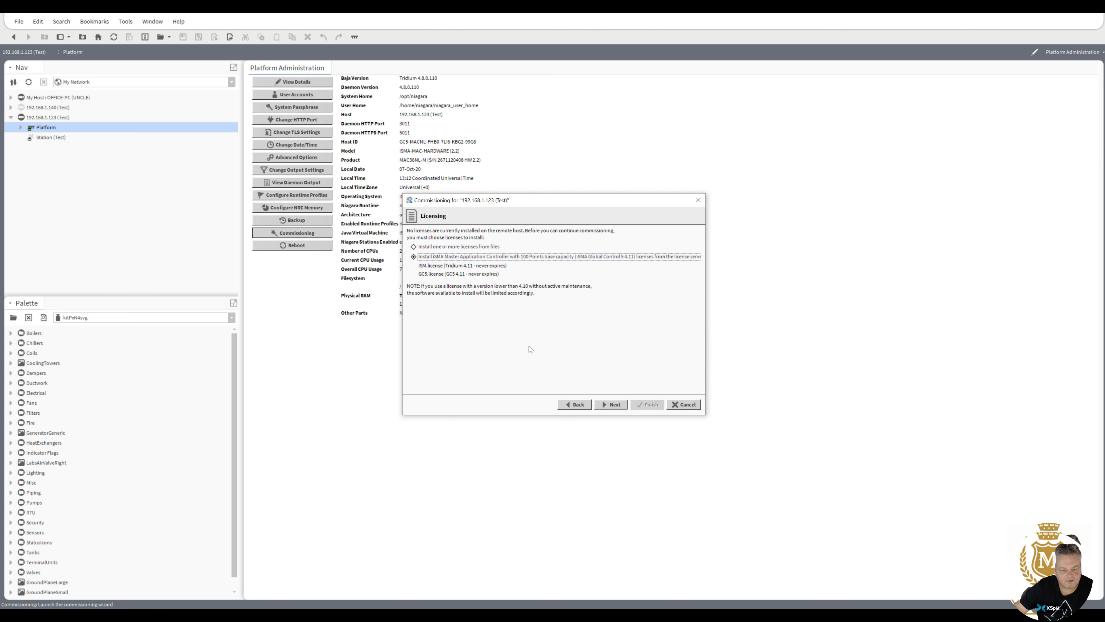
{"action": "left_click", "coordinate": [614, 405]}
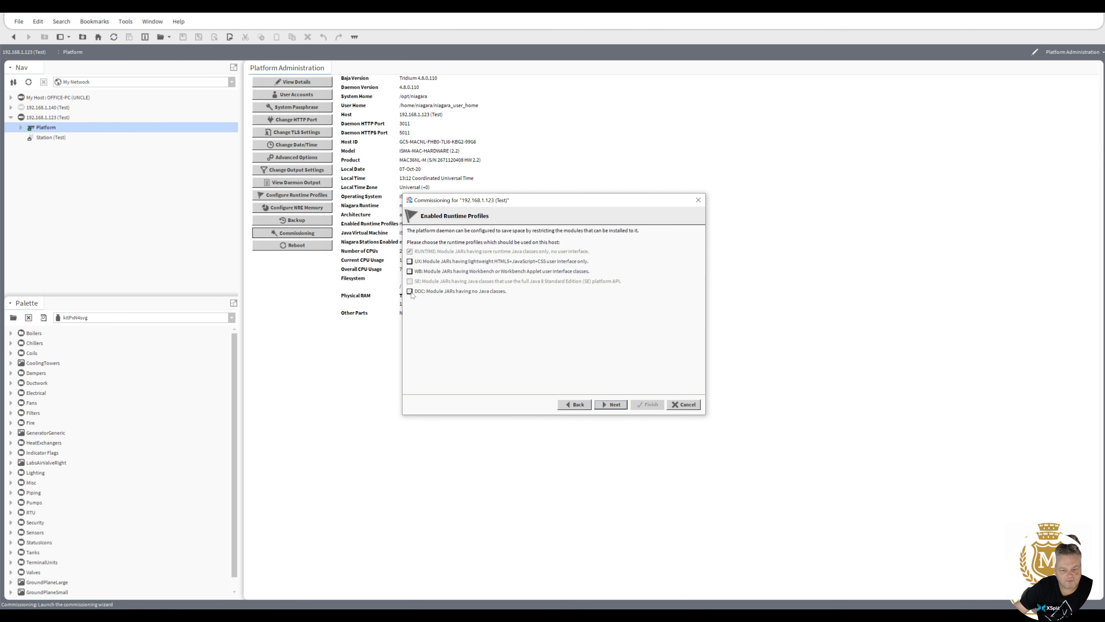
{"action": "left_click", "coordinate": [410, 271]}
{"action": "left_click", "coordinate": [611, 404]}
Close the local station list without choosing one, advance a step, then cancel commissioning.
{"action": "left_click", "coordinate": [508, 242]}
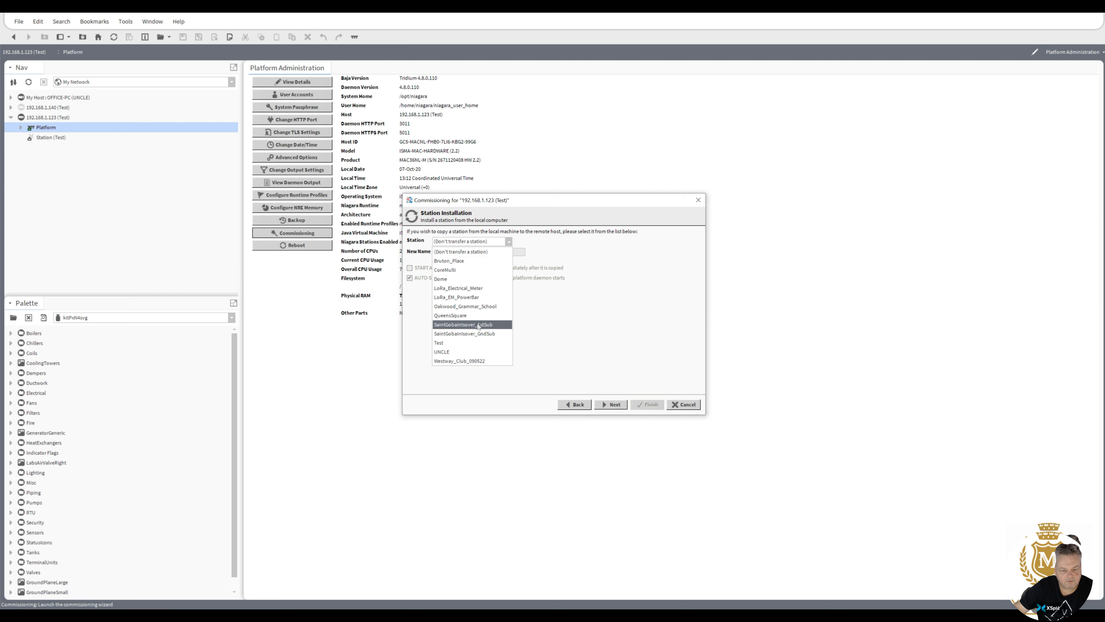
{"action": "left_click", "coordinate": [564, 345]}
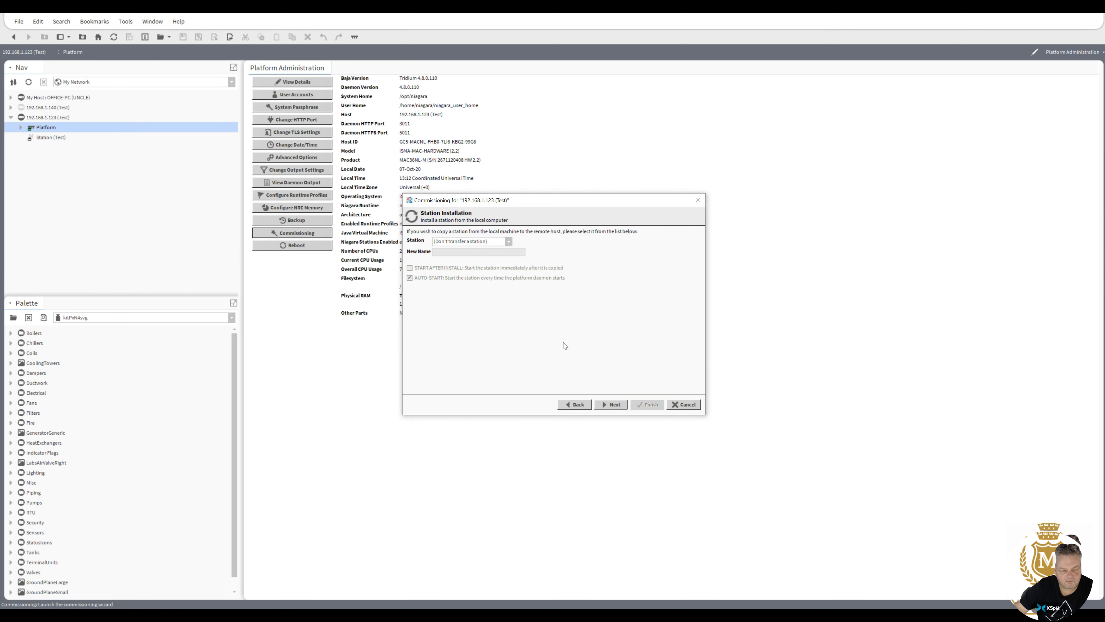
{"action": "left_click", "coordinate": [617, 404]}
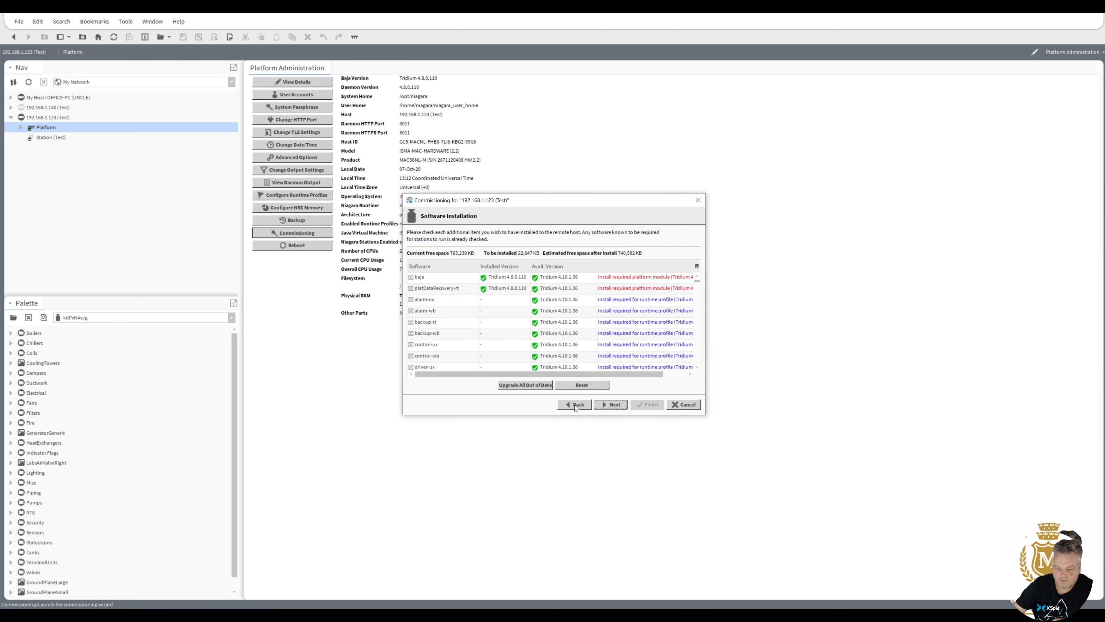
{"action": "left_click", "coordinate": [685, 405]}
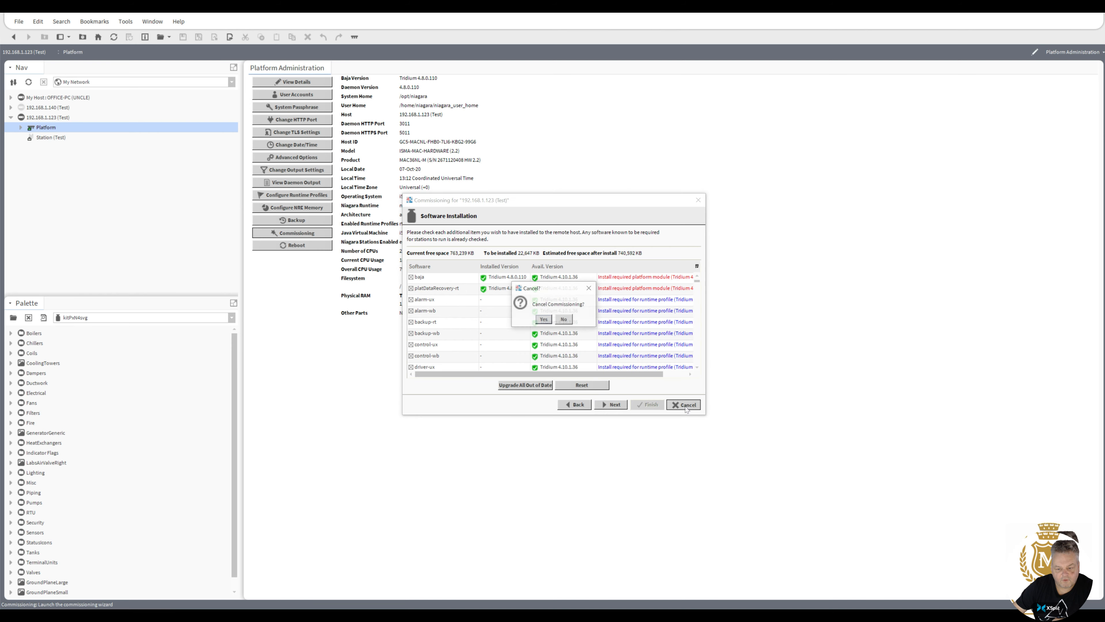
{"action": "left_click", "coordinate": [543, 319]}
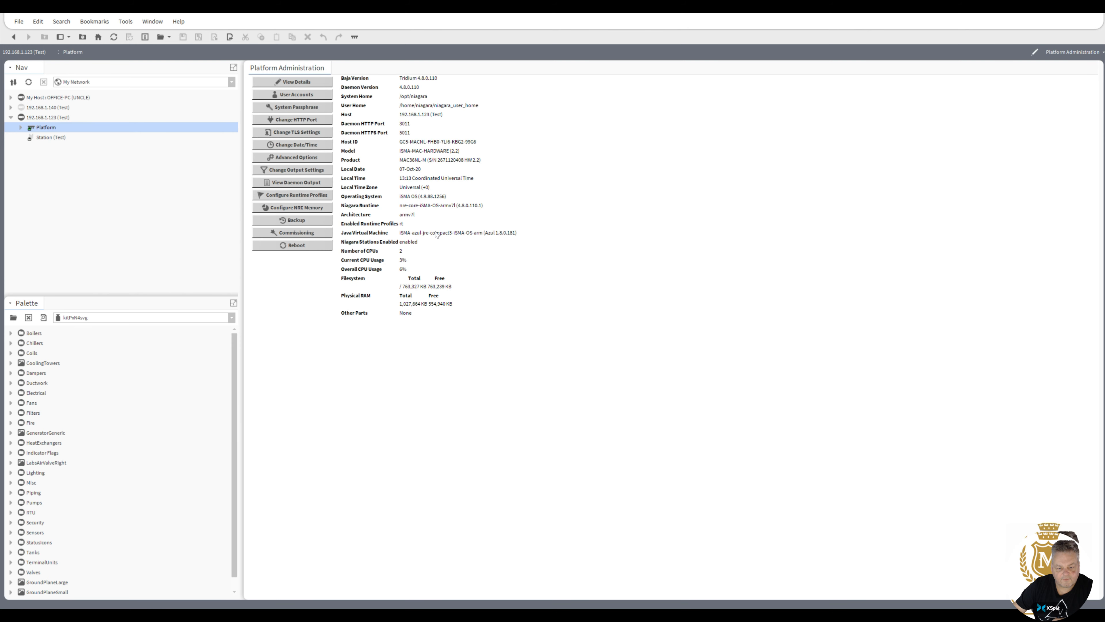
Start a new station from Tools > New Station and enter a station name.
{"action": "left_click", "coordinate": [125, 21]}
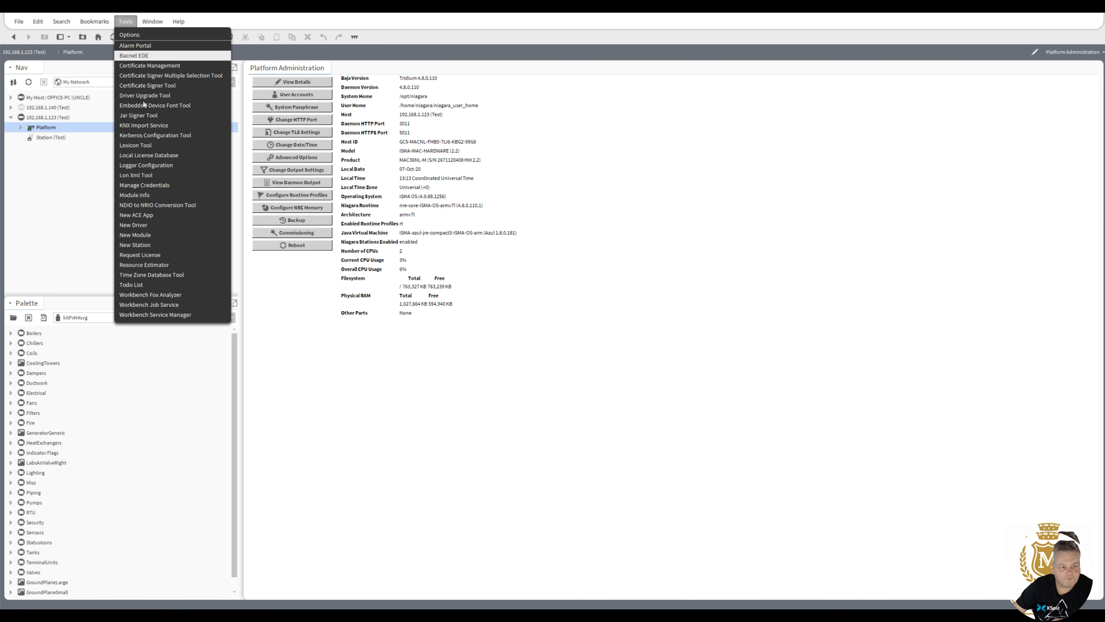
{"action": "left_click", "coordinate": [143, 245]}
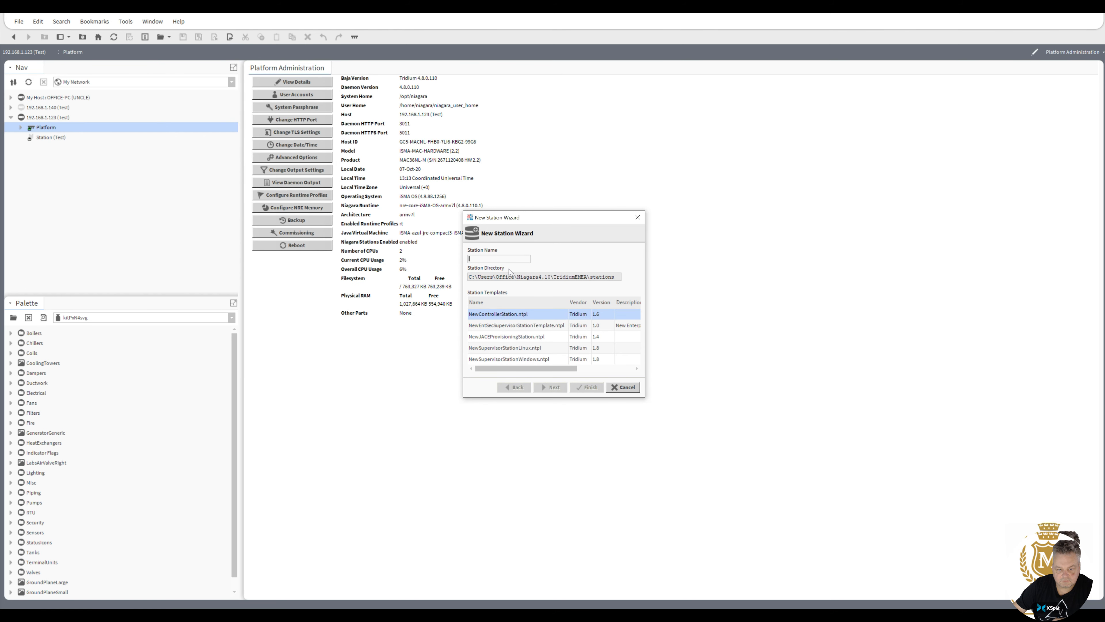
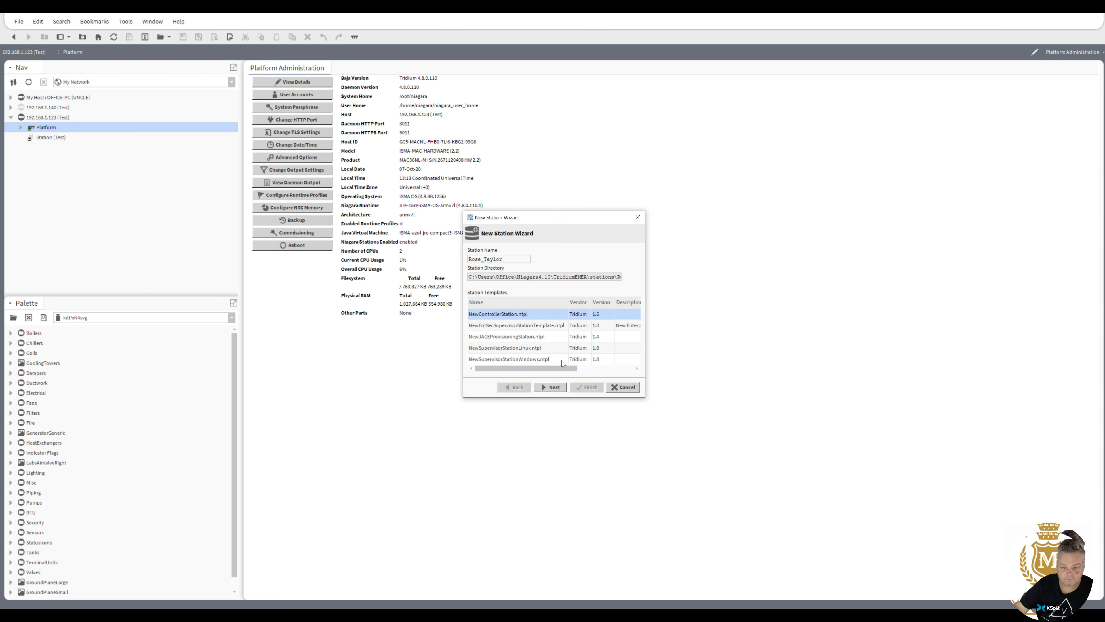
{"action": "left_click", "coordinate": [552, 387]}
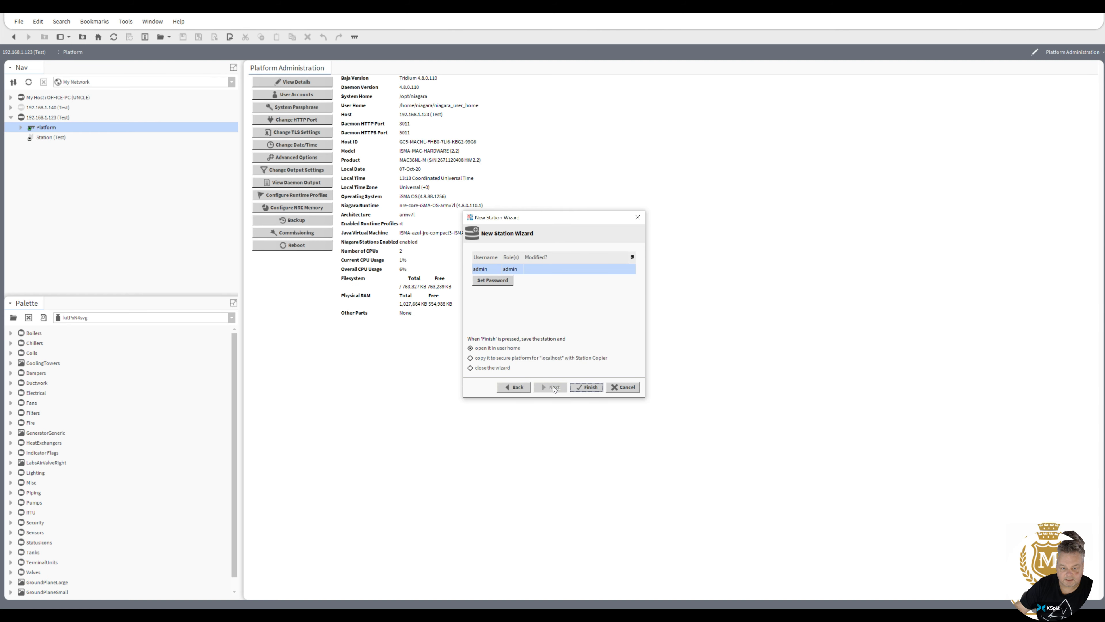
Set and confirm the admin user's password, then finish creating the station.
{"action": "left_click", "coordinate": [492, 280]}
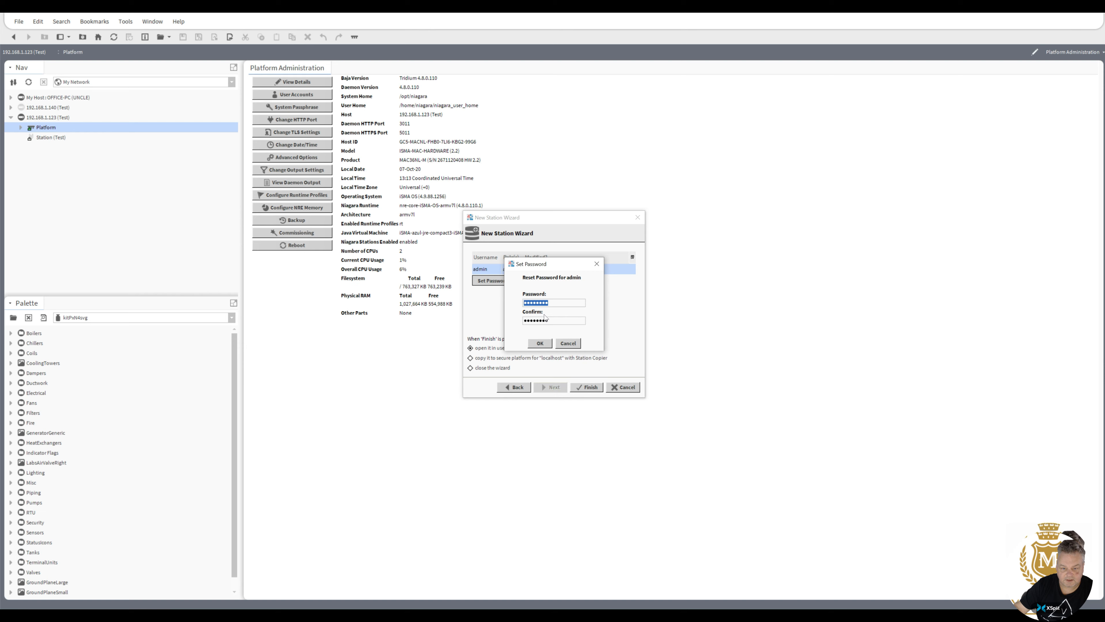
{"action": "type", "text": "***********"}
{"action": "key", "text": "Tab"}
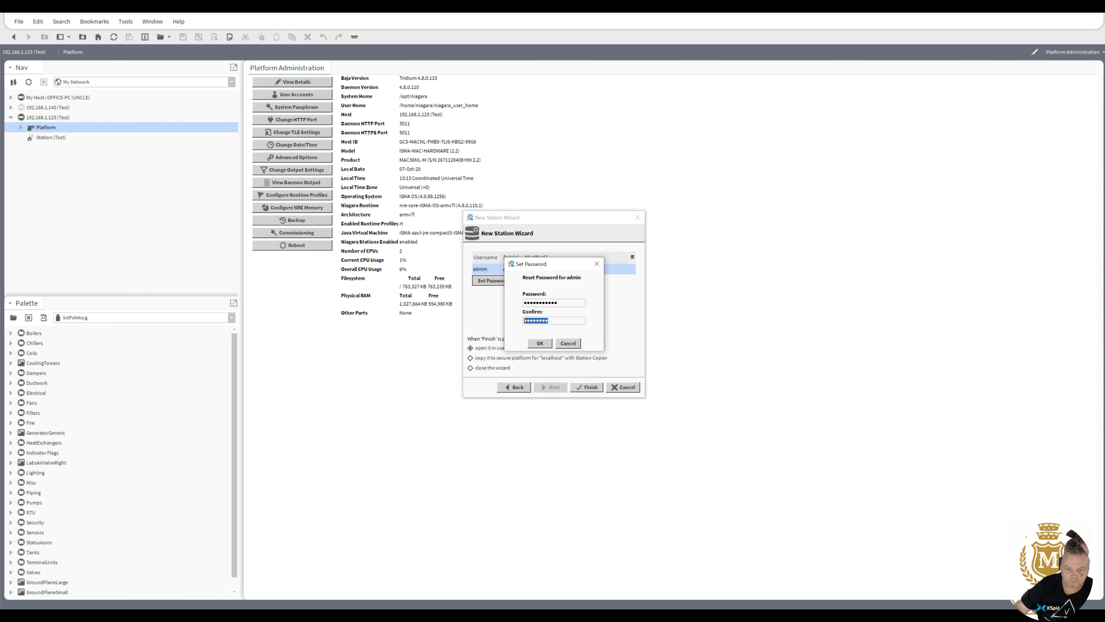
{"action": "type", "text": "***********"}
{"action": "left_click", "coordinate": [552, 343]}
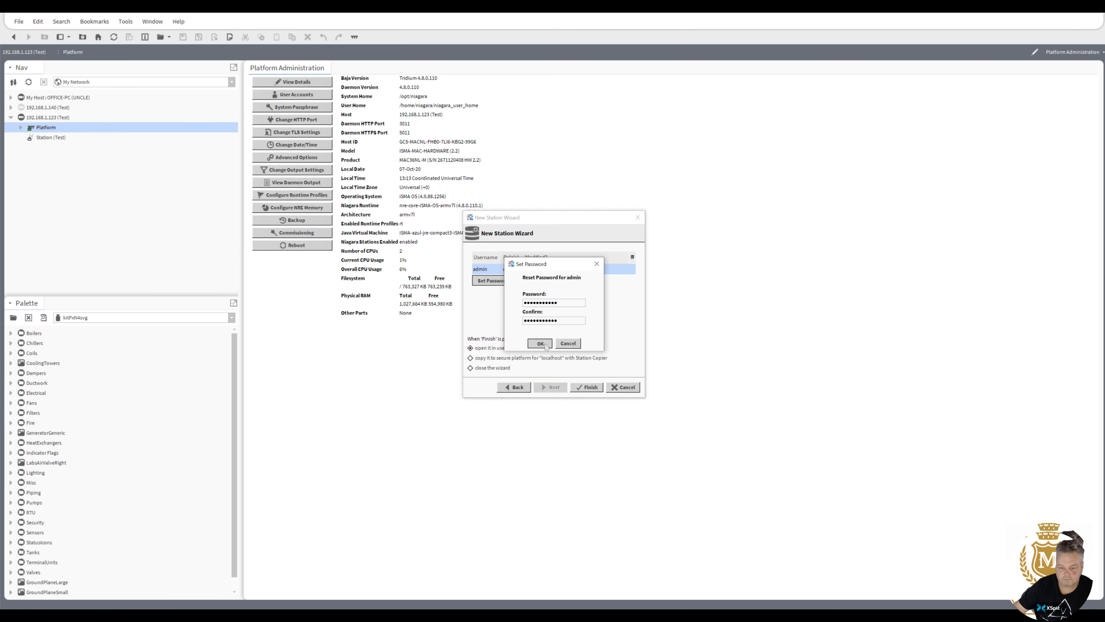
{"action": "left_click", "coordinate": [591, 390]}
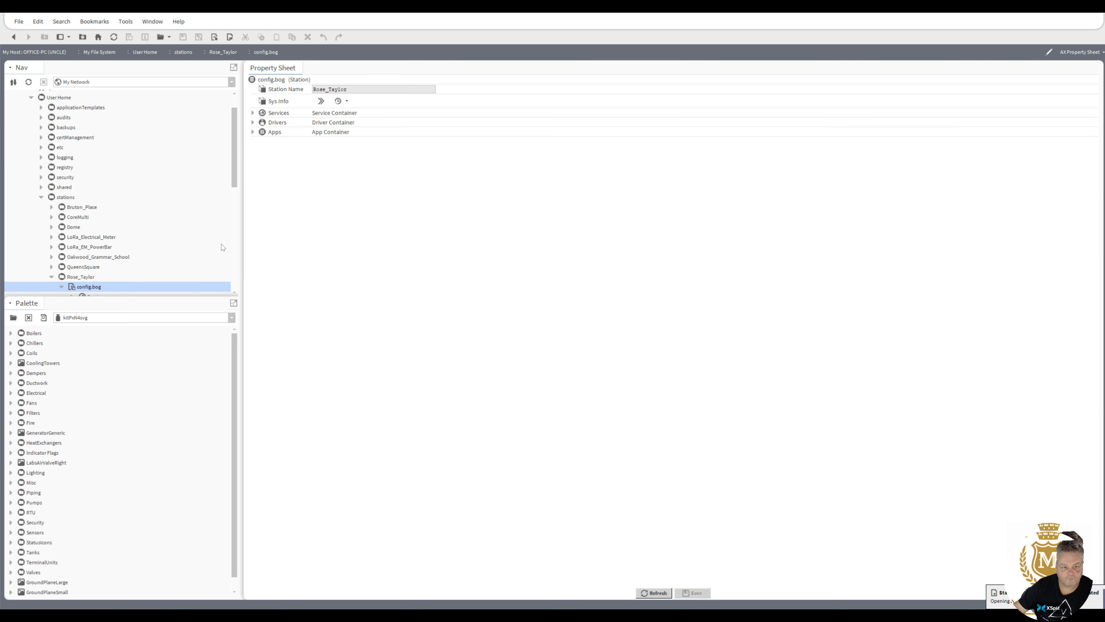
Reopen Platform Administration for 192.168.1.123 from the Nav tree and relaunch Commissioning.
{"action": "left_click_drag", "start_coordinate": [236, 161], "coordinate": [239, 275]}
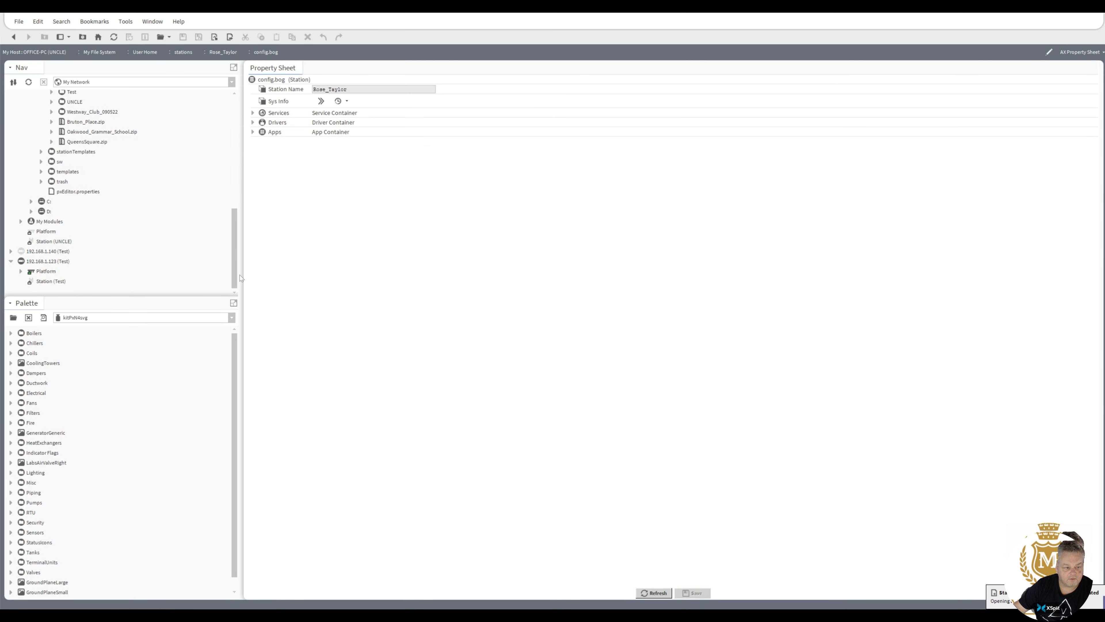
{"action": "left_click", "coordinate": [23, 271]}
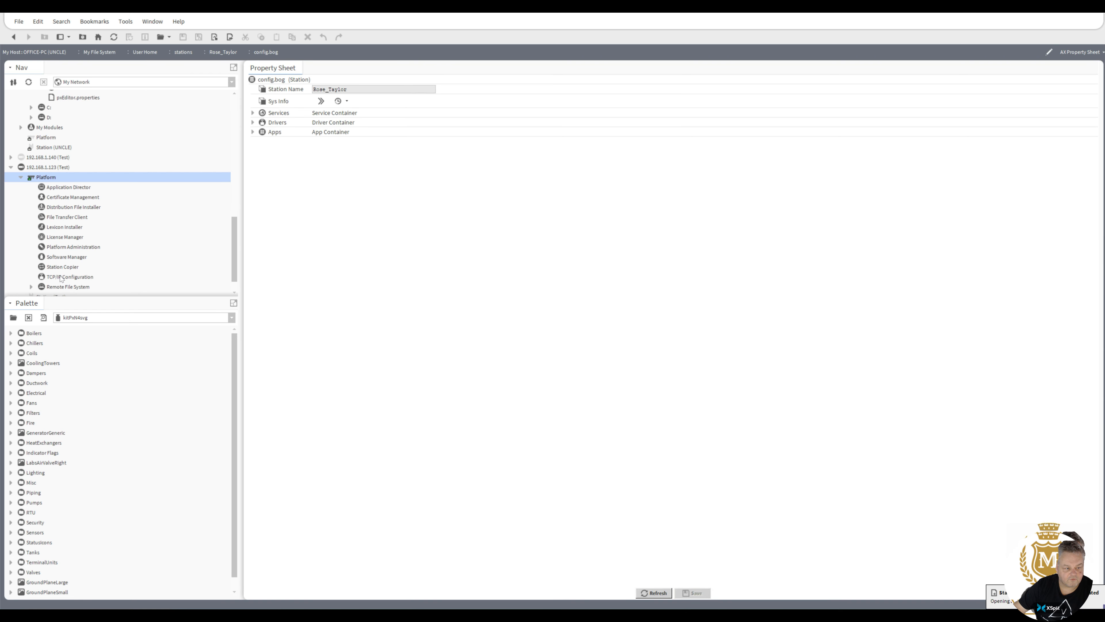
{"action": "left_click", "coordinate": [63, 249]}
{"action": "double_click", "coordinate": [63, 248]}
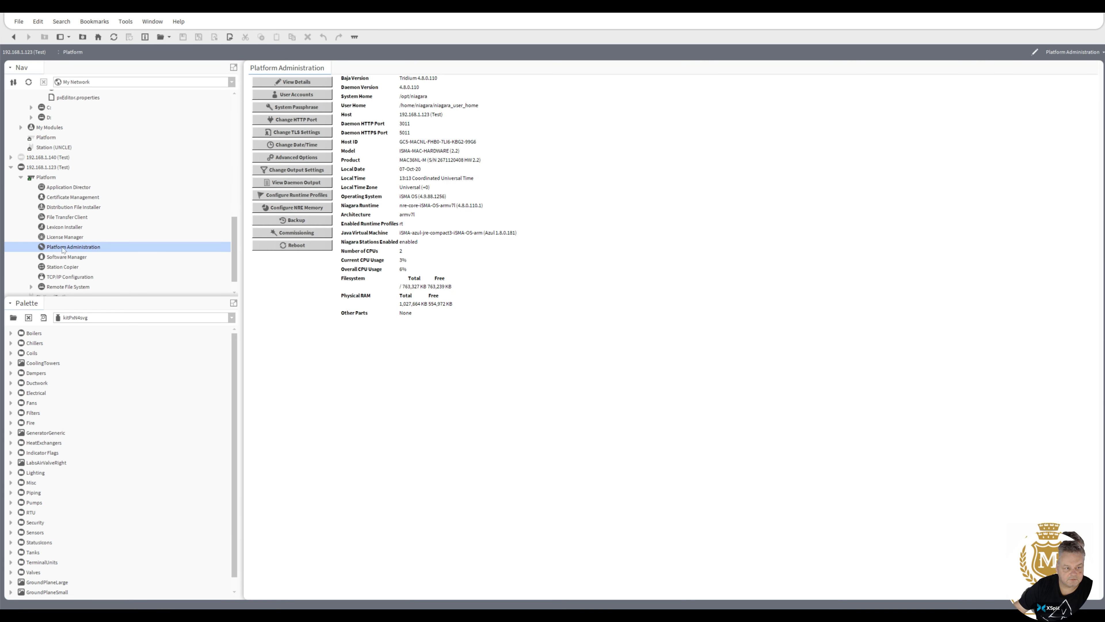
{"action": "left_click", "coordinate": [294, 234]}
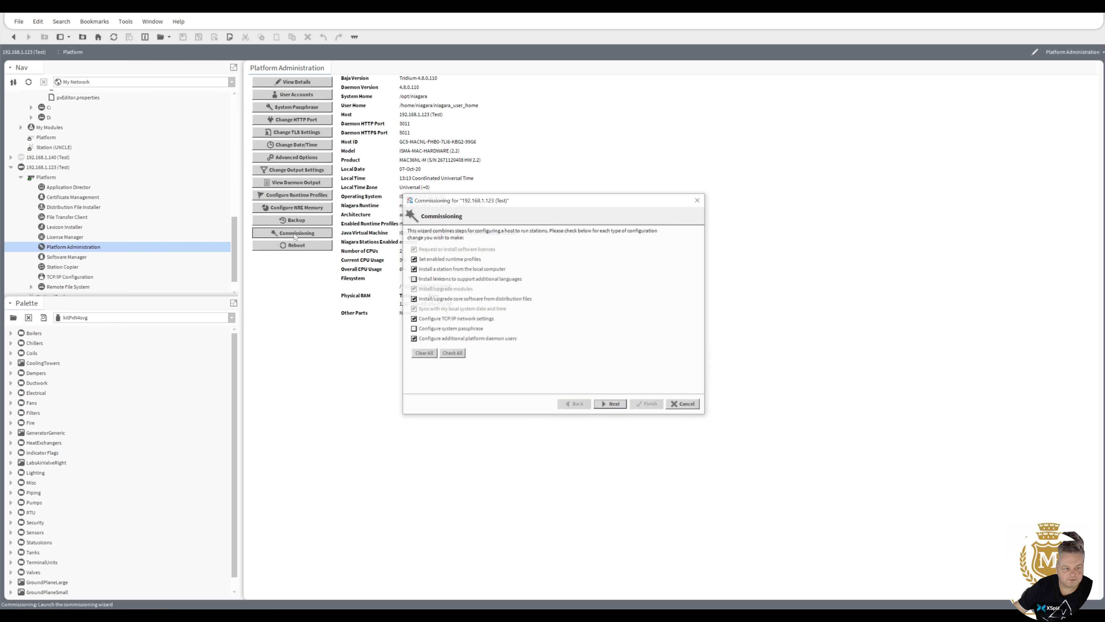
Enable the WB runtime profile, select the newly created station for transfer, and advance through software installation.
{"action": "left_click", "coordinate": [612, 404]}
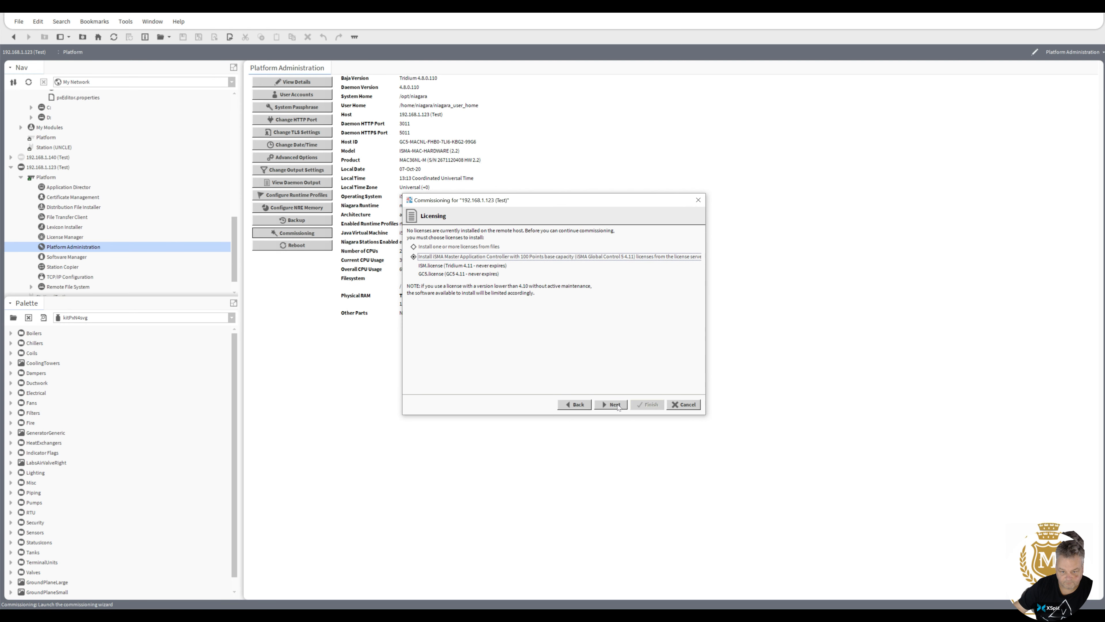
{"action": "left_click", "coordinate": [615, 405]}
{"action": "left_click", "coordinate": [410, 271]}
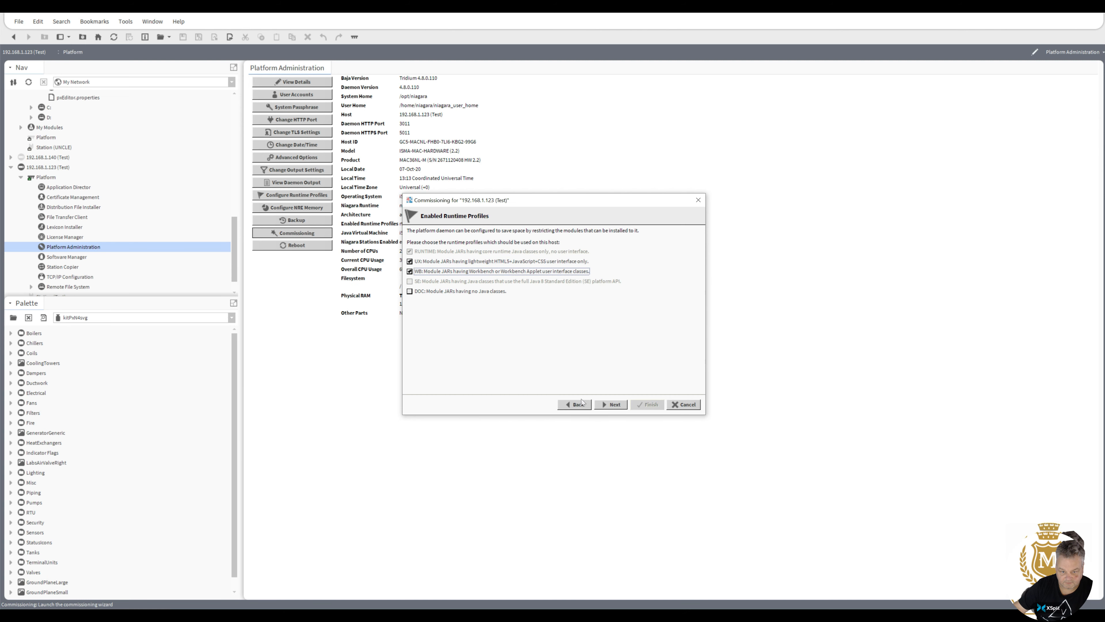
{"action": "left_click", "coordinate": [611, 404]}
{"action": "left_click", "coordinate": [508, 242]}
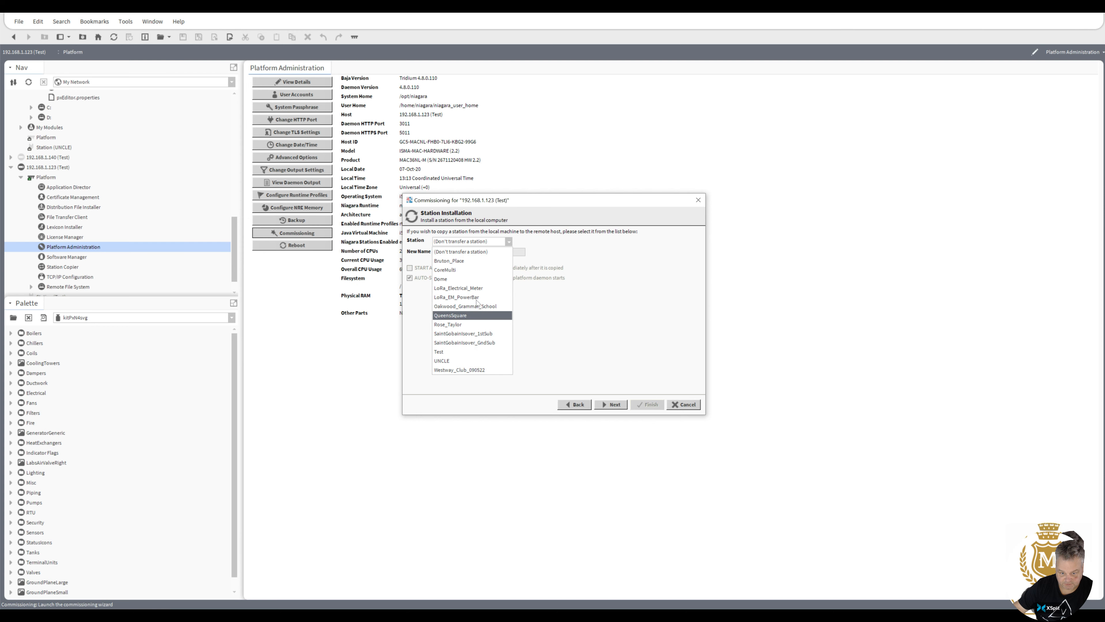
{"action": "left_click", "coordinate": [468, 324]}
{"action": "left_click", "coordinate": [611, 406]}
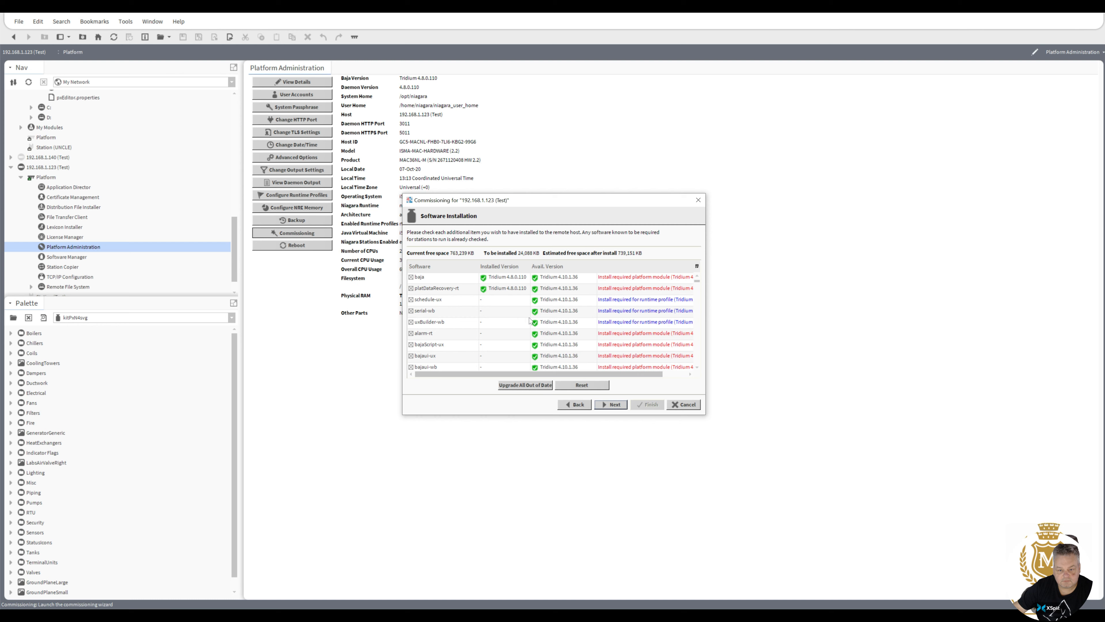
{"action": "left_click", "coordinate": [614, 406]}
Enable the second interface, eth1, with IPv4 address 10.0.0.125 and subnet mask 255.255.255.0.
{"action": "left_click", "coordinate": [614, 405]}
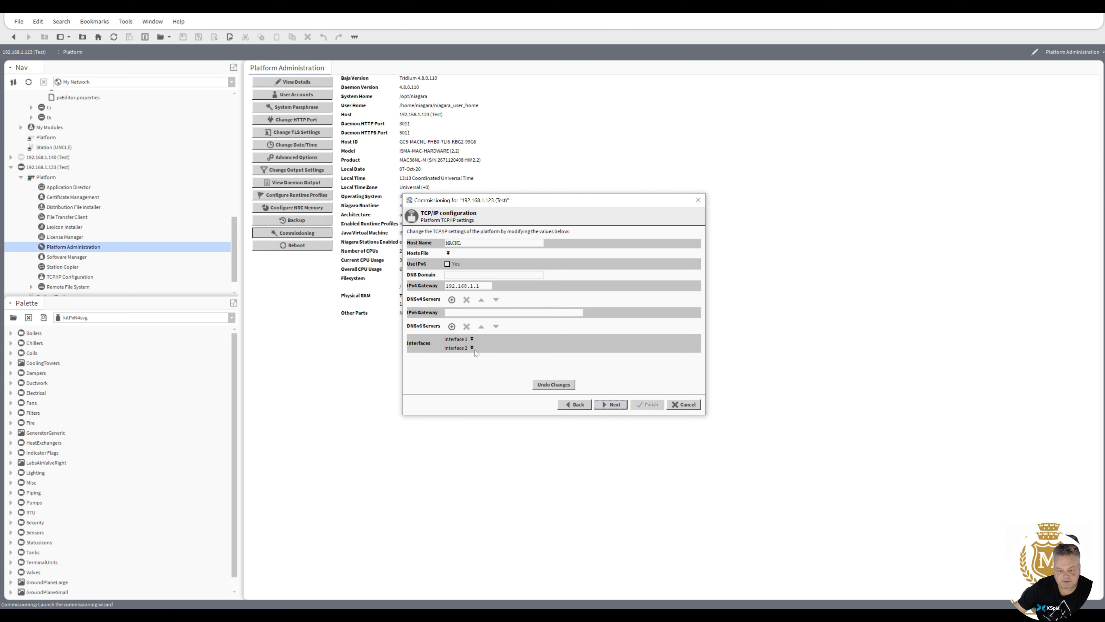
{"action": "left_click", "coordinate": [472, 348]}
{"action": "left_click", "coordinate": [492, 292]}
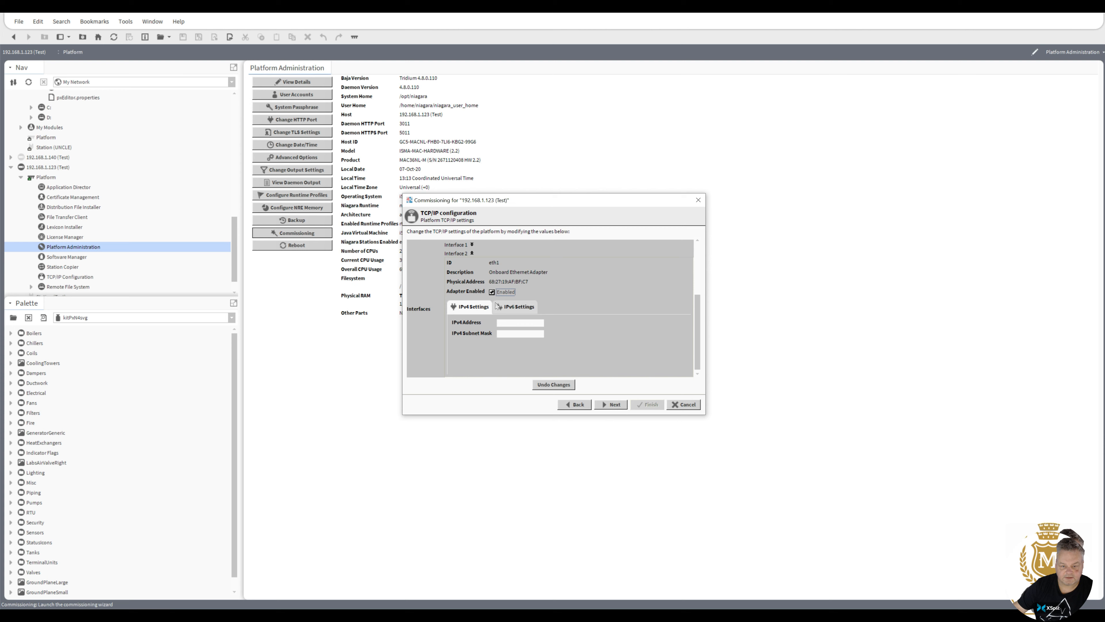
{"action": "left_click", "coordinate": [518, 323]}
{"action": "type", "text": "10.0.0.125"}
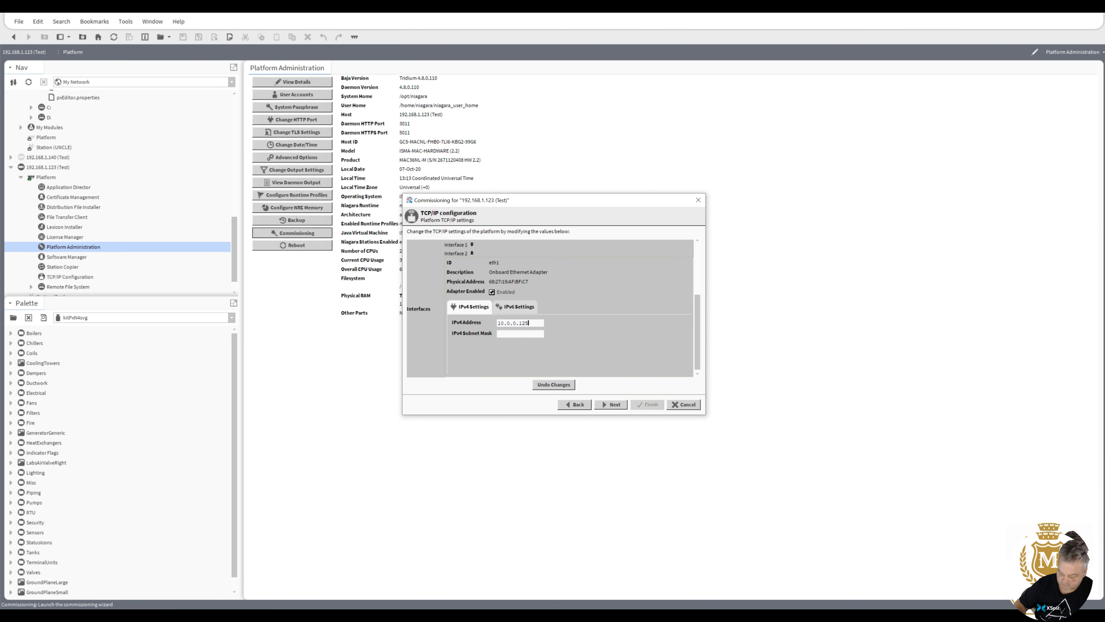
{"action": "left_click", "coordinate": [521, 334]}
{"action": "type", "text": "255"}
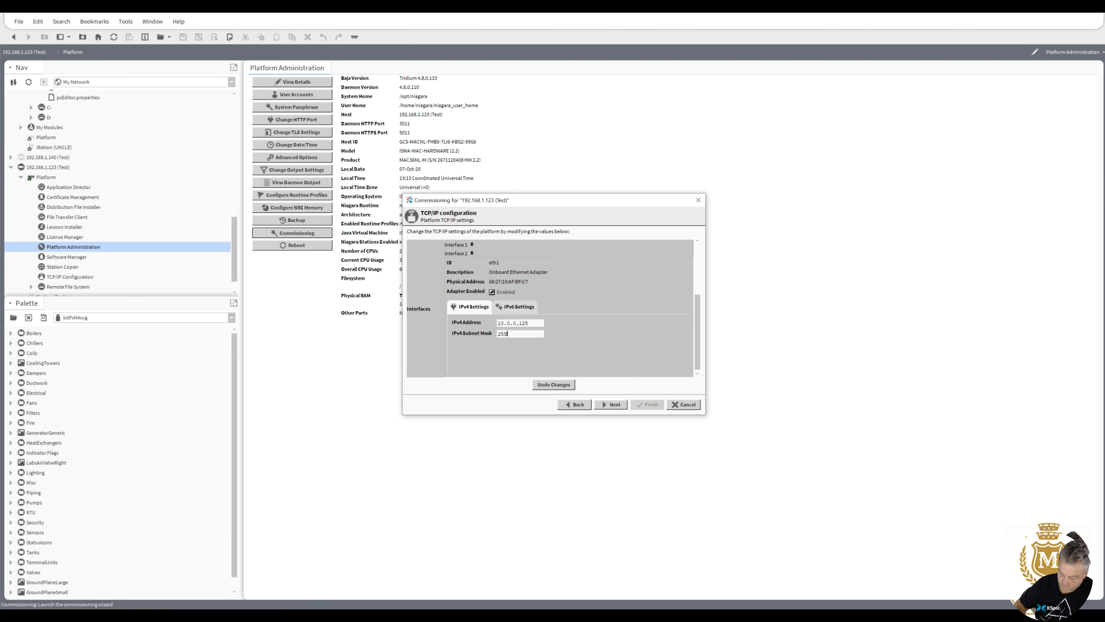
{"action": "type", "text": ".255.255.0"}
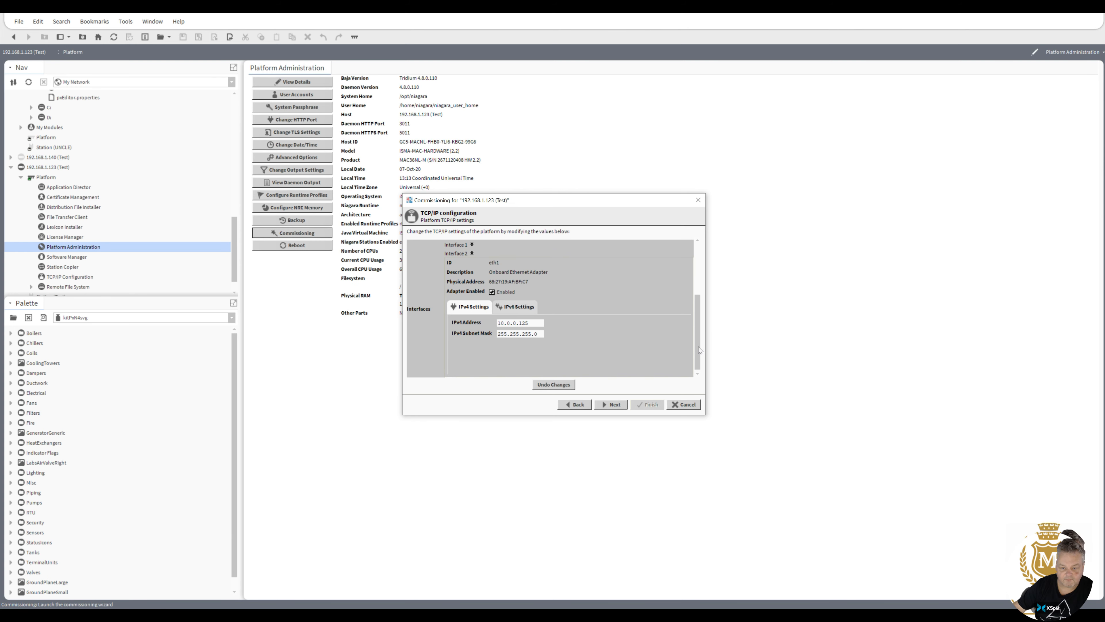
{"action": "left_click_drag", "start_coordinate": [698, 348], "coordinate": [706, 297]}
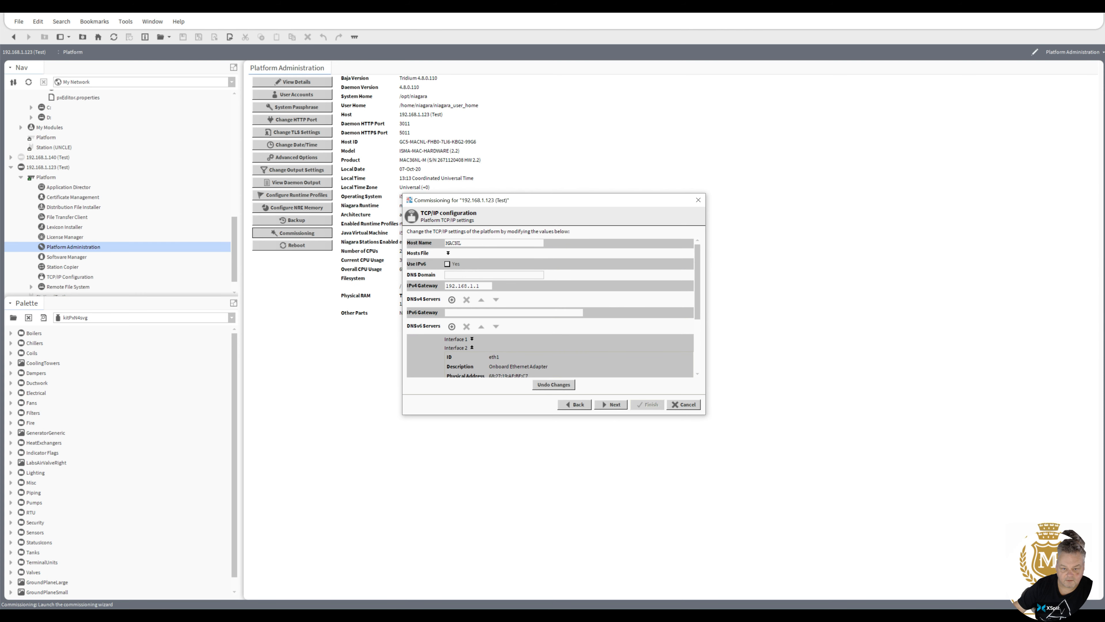
Add DNSv4 servers 8.8.8.8 and 8.8.4.4, then continue to daemon authentication.
{"action": "left_click", "coordinate": [471, 339]}
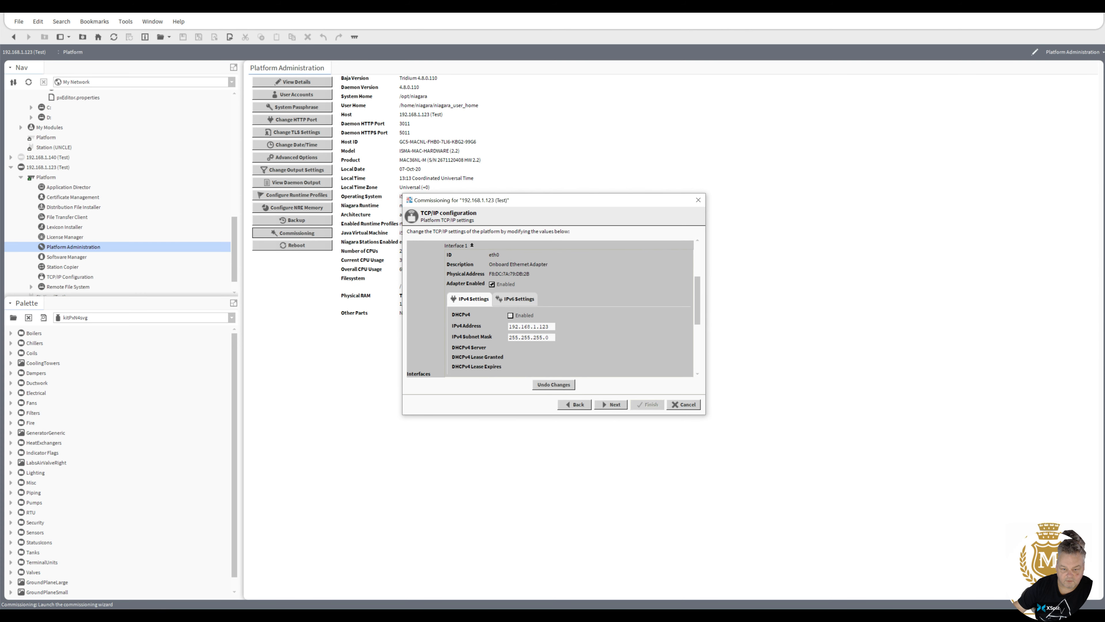
{"action": "scroll", "coordinate": [692, 307], "scroll_direction": "up", "scroll_amount": 3}
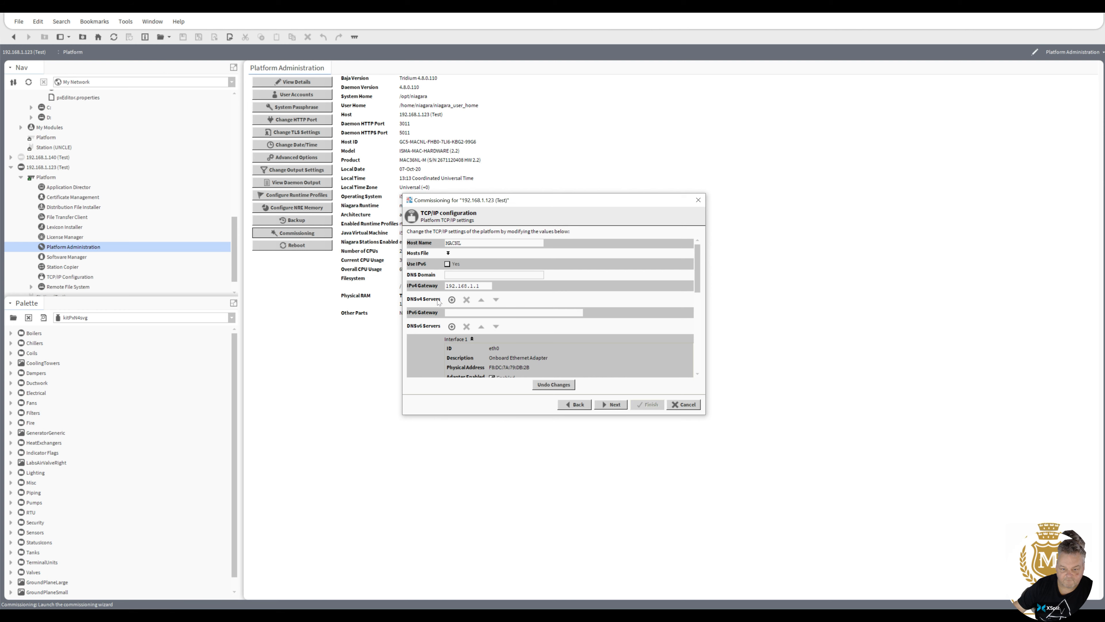
{"action": "left_click", "coordinate": [452, 300]}
{"action": "type", "text": "8"}
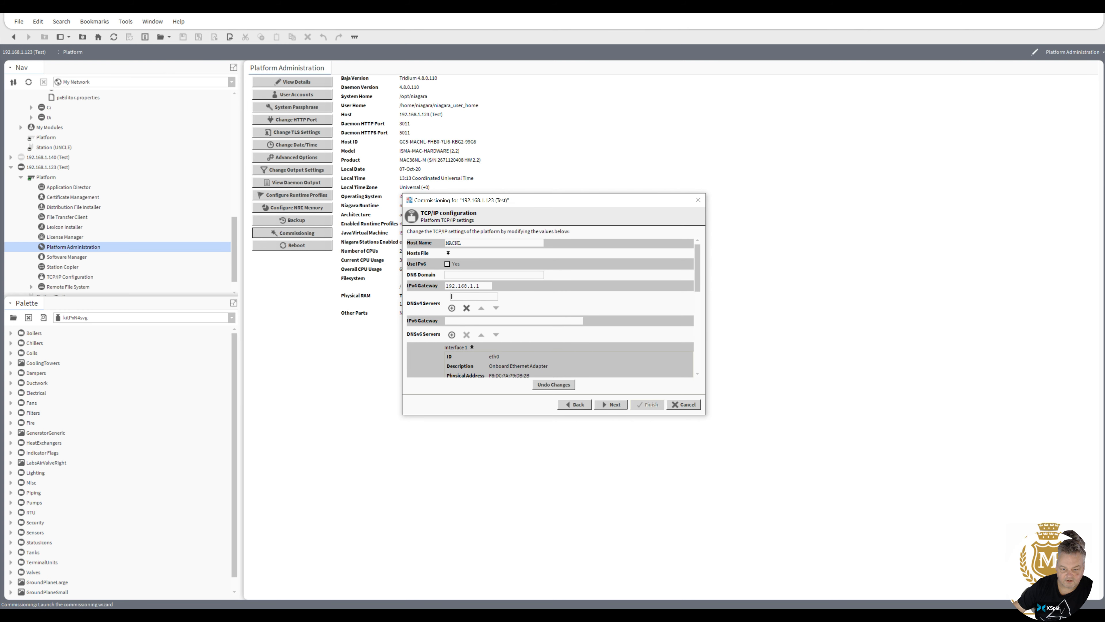
{"action": "type", "text": ".8.8.8"}
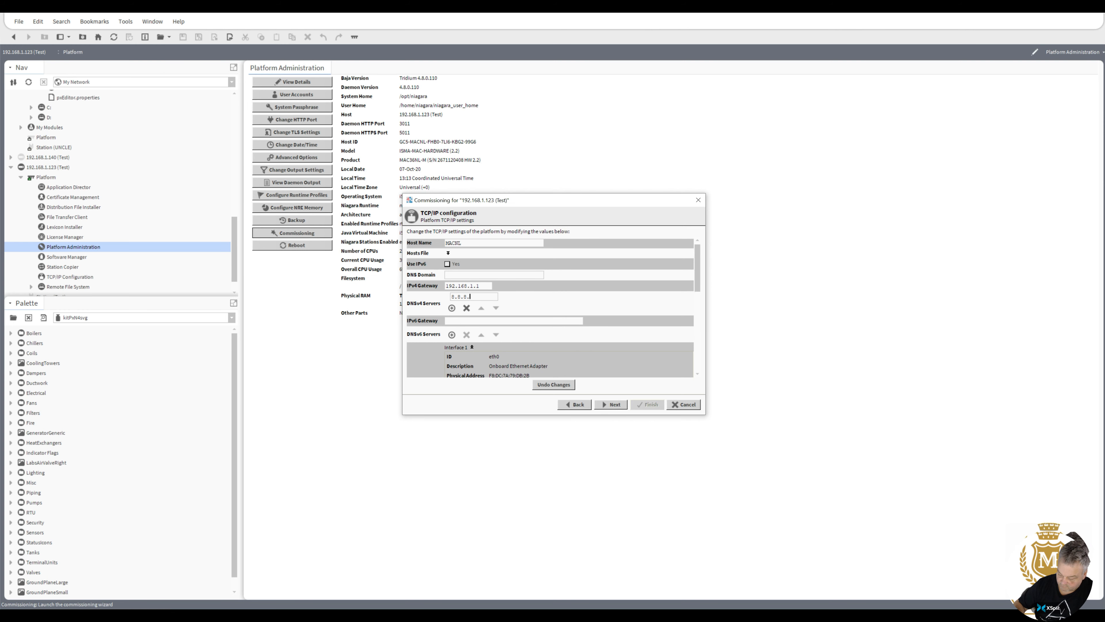
{"action": "left_click", "coordinate": [451, 308]}
{"action": "type", "text": "8"}
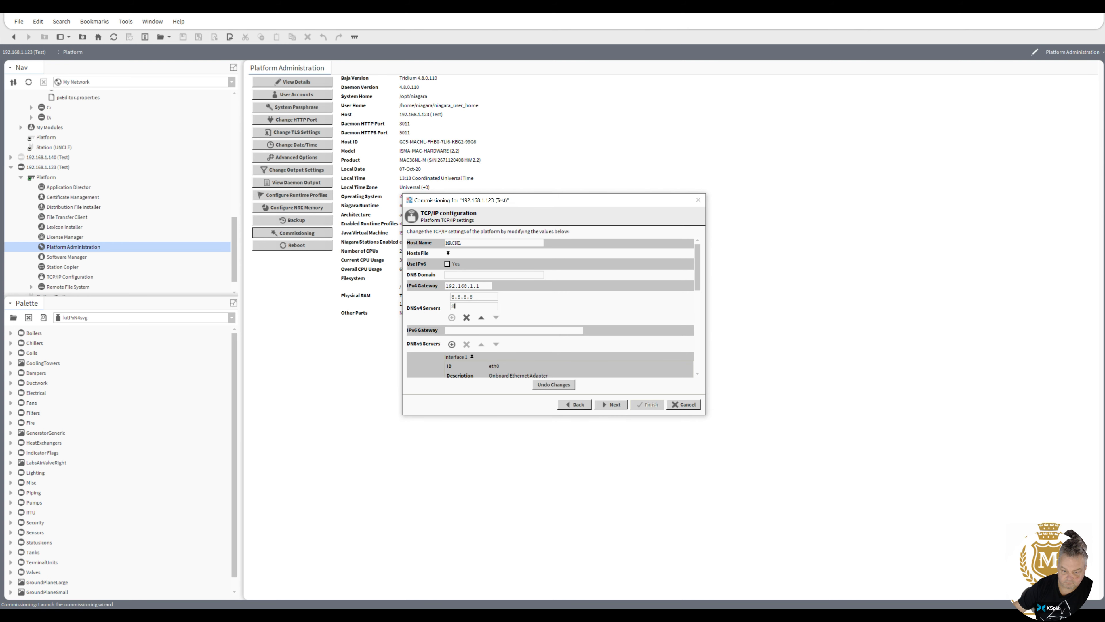
{"action": "type", "text": ".8.4.4"}
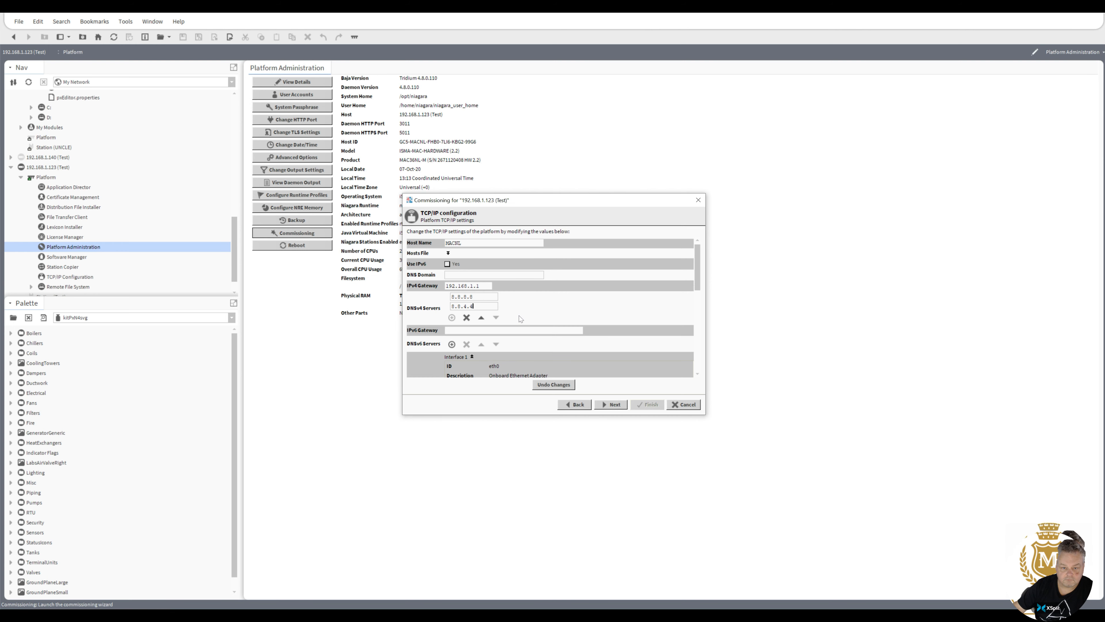
{"action": "left_click_drag", "start_coordinate": [696, 273], "coordinate": [705, 362]}
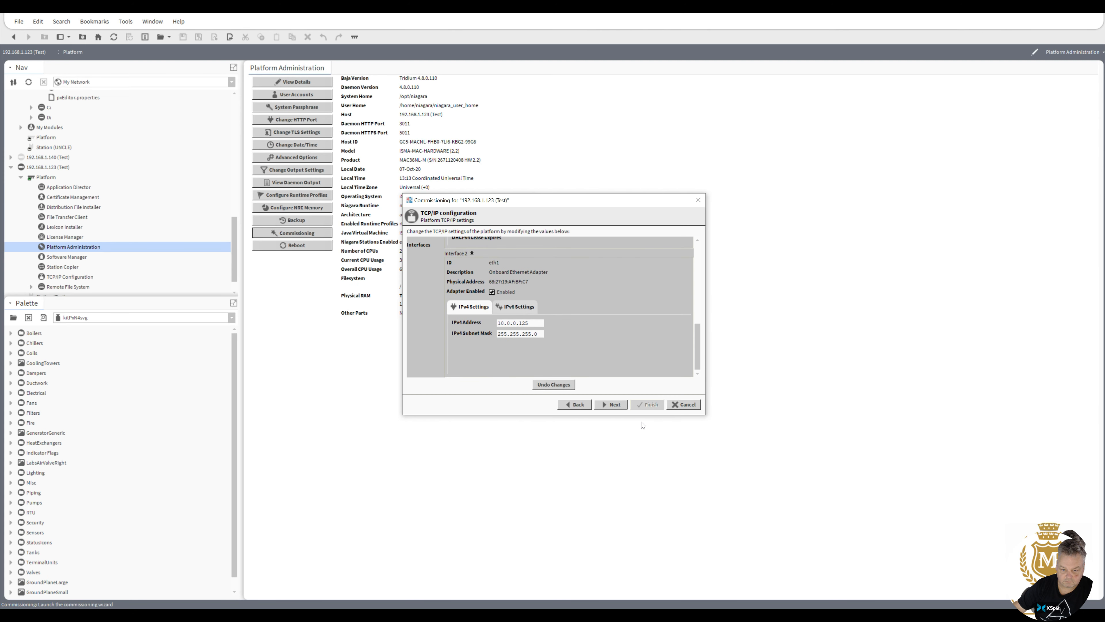
{"action": "left_click", "coordinate": [614, 405]}
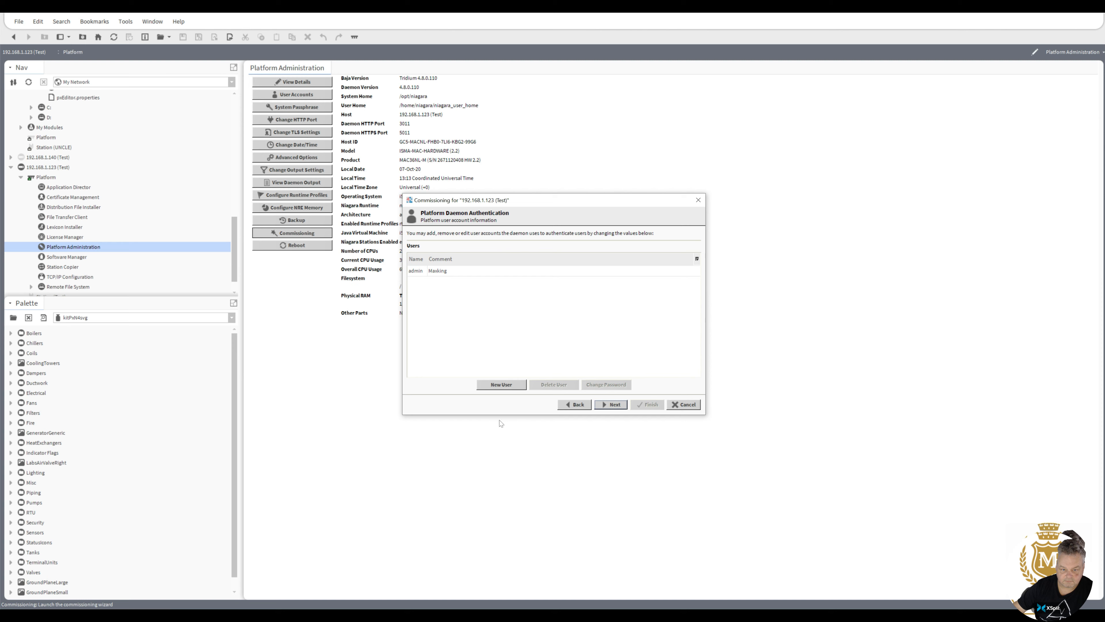
Skip past daemon authentication and commit the commissioning changes to 192.168.1.123.
{"action": "left_click", "coordinate": [606, 405]}
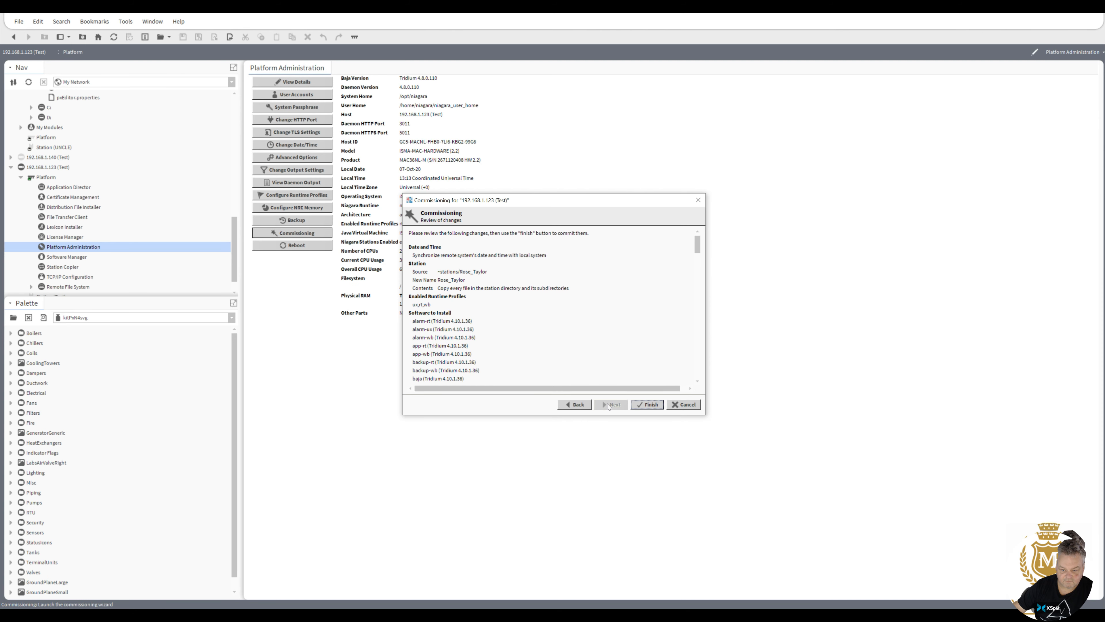
{"action": "left_click", "coordinate": [650, 405]}
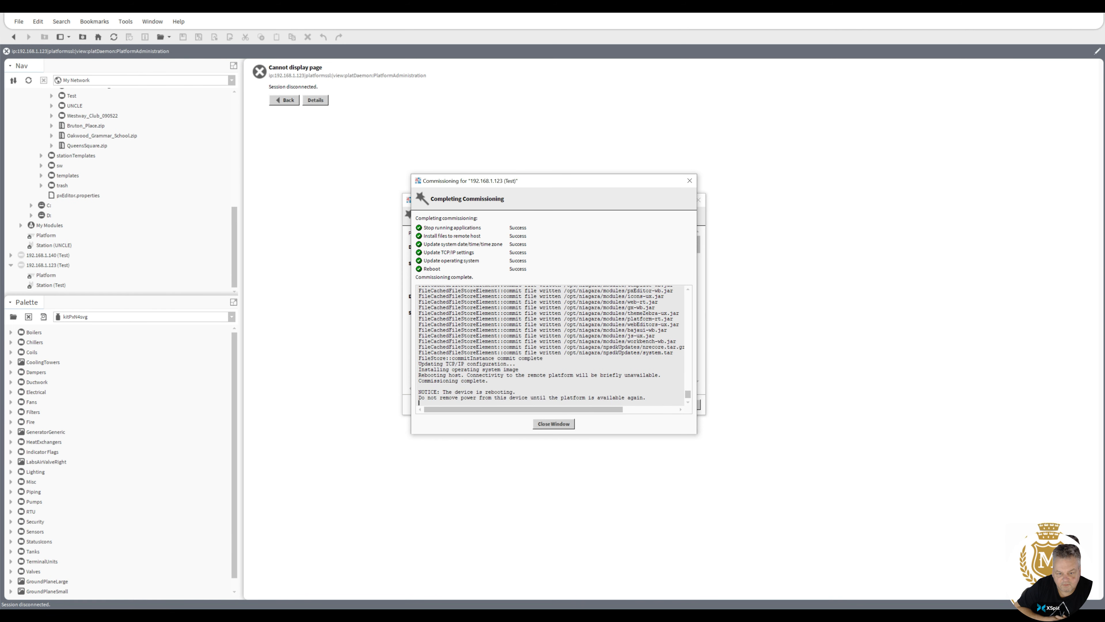
Close the finished commissioning window and collapse User Home, My File System and My Host.
{"action": "left_click", "coordinate": [557, 424]}
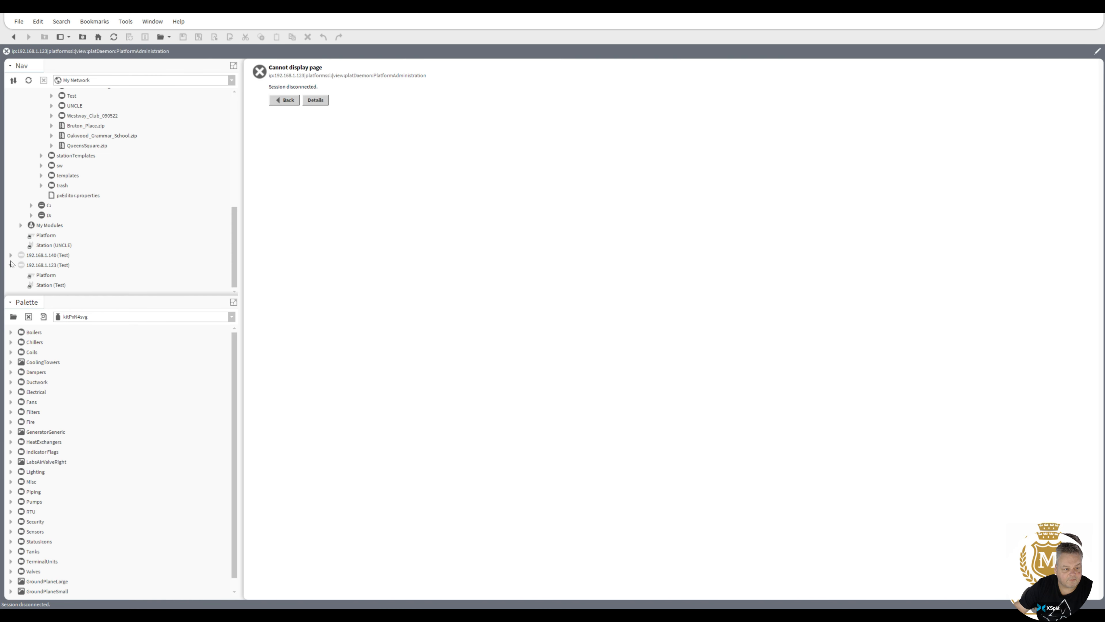
{"action": "left_click_drag", "start_coordinate": [234, 225], "coordinate": [232, 98]}
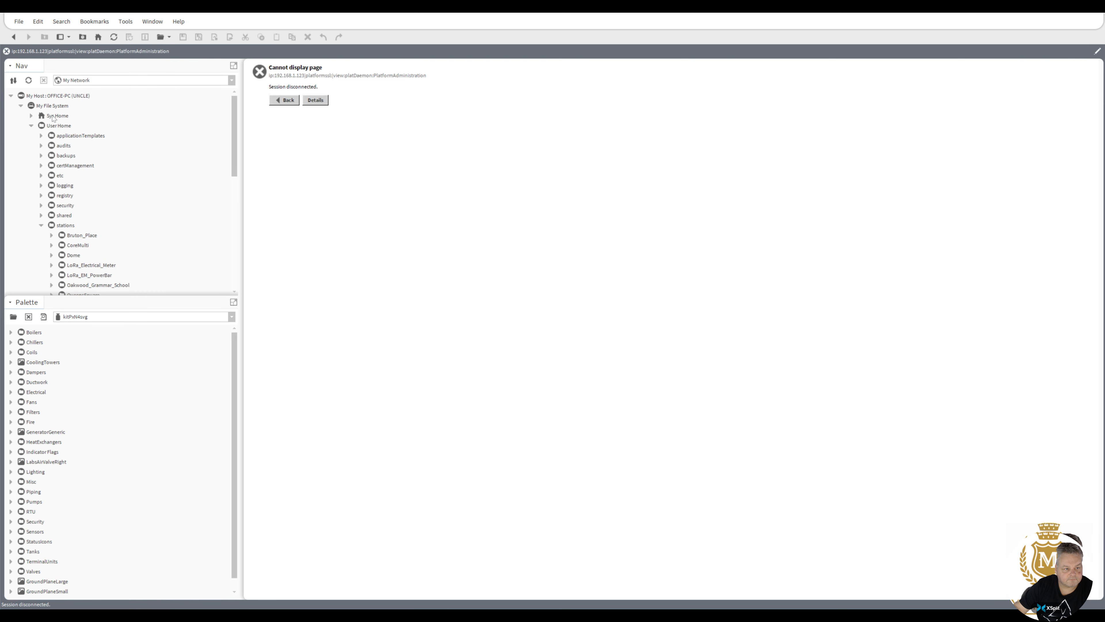
{"action": "left_click", "coordinate": [31, 125]}
{"action": "left_click", "coordinate": [21, 105]}
{"action": "left_click", "coordinate": [10, 96]}
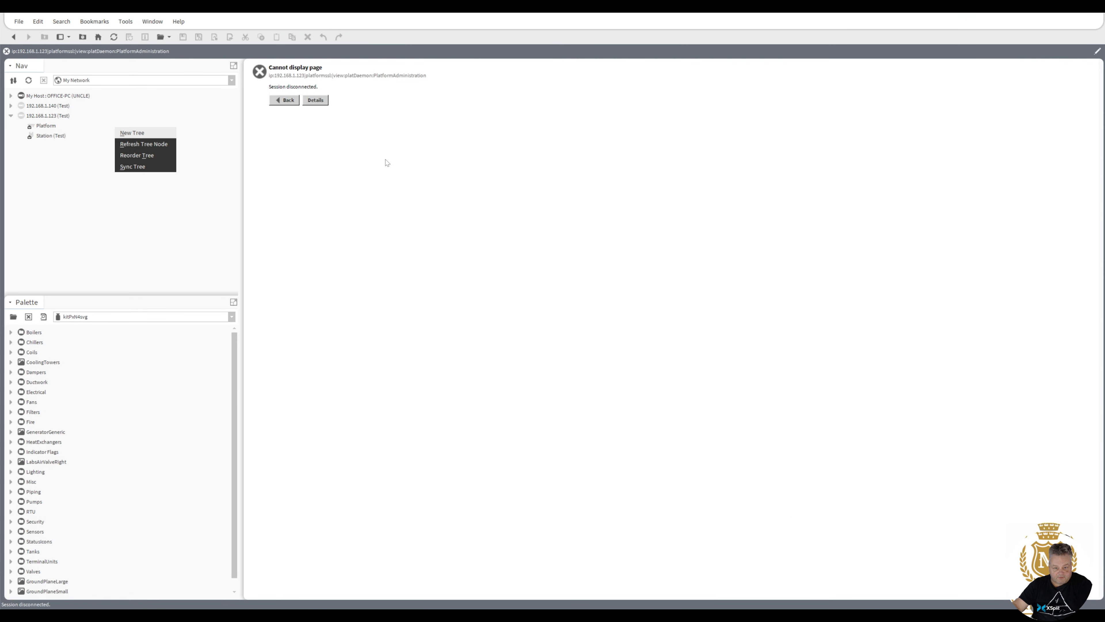
Browse the File menu without choosing a command, then switch to the browser.
{"action": "left_click", "coordinate": [19, 21]}
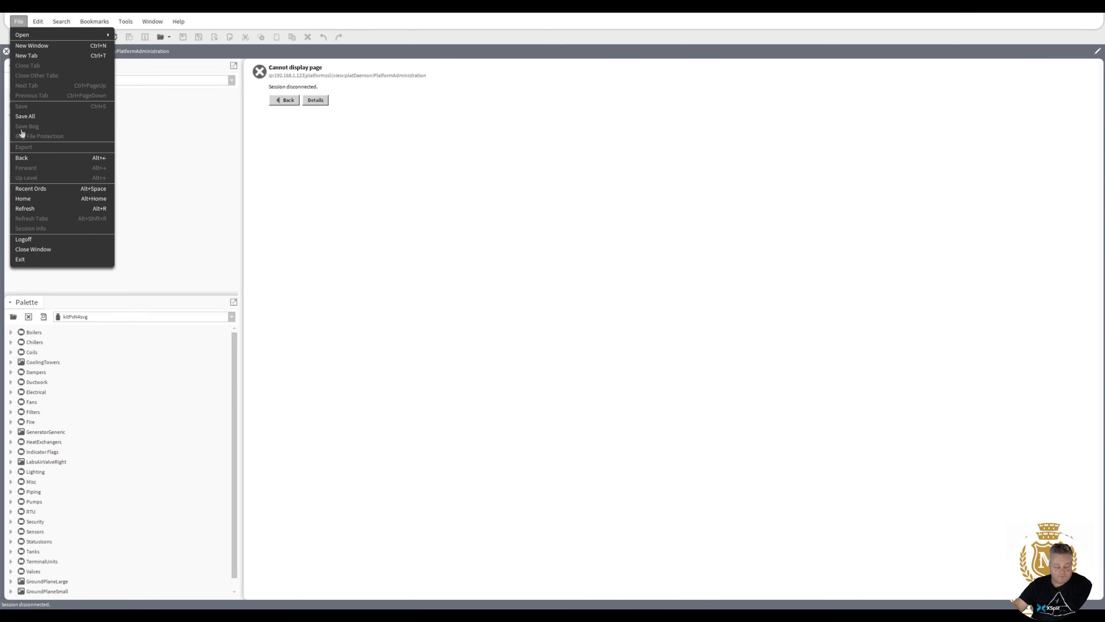
{"action": "left_click", "coordinate": [19, 22]}
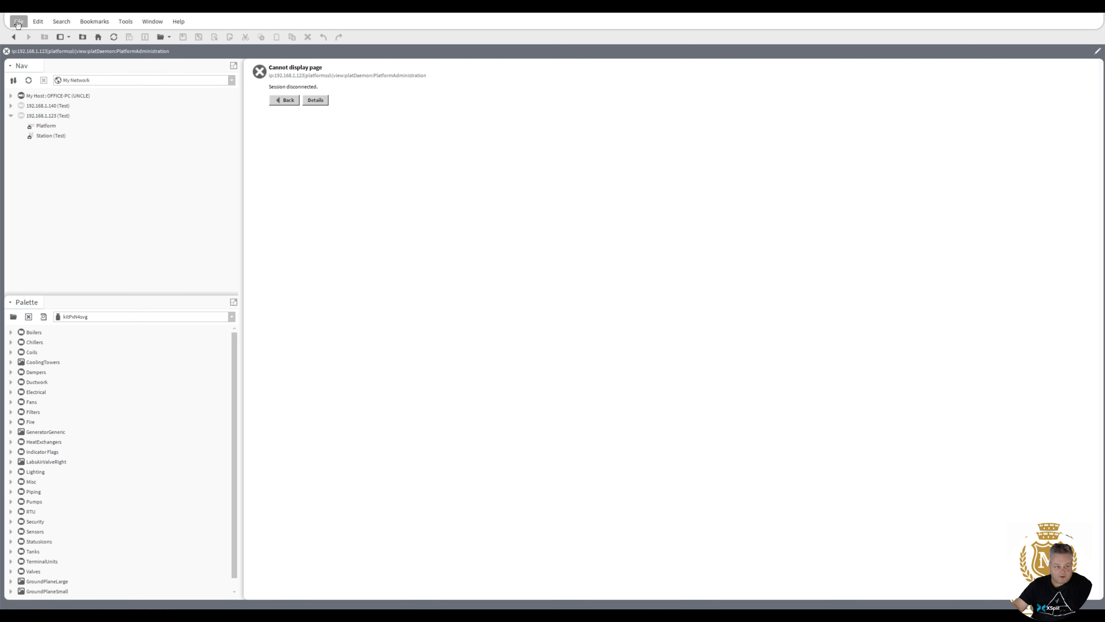
{"action": "left_click", "coordinate": [17, 23]}
{"action": "left_click", "coordinate": [31, 251]}
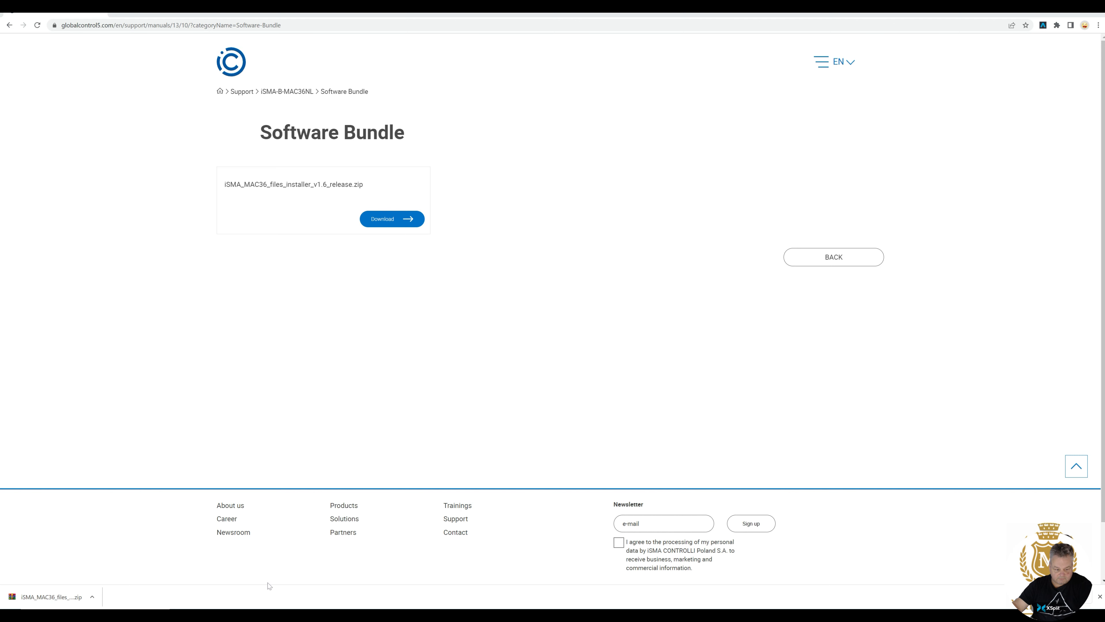
Extract iSMA_MAC36_files_installer_v1.6_release.zip from Downloads to its suggested folder with WinRAR.
{"action": "left_click", "coordinate": [72, 597]}
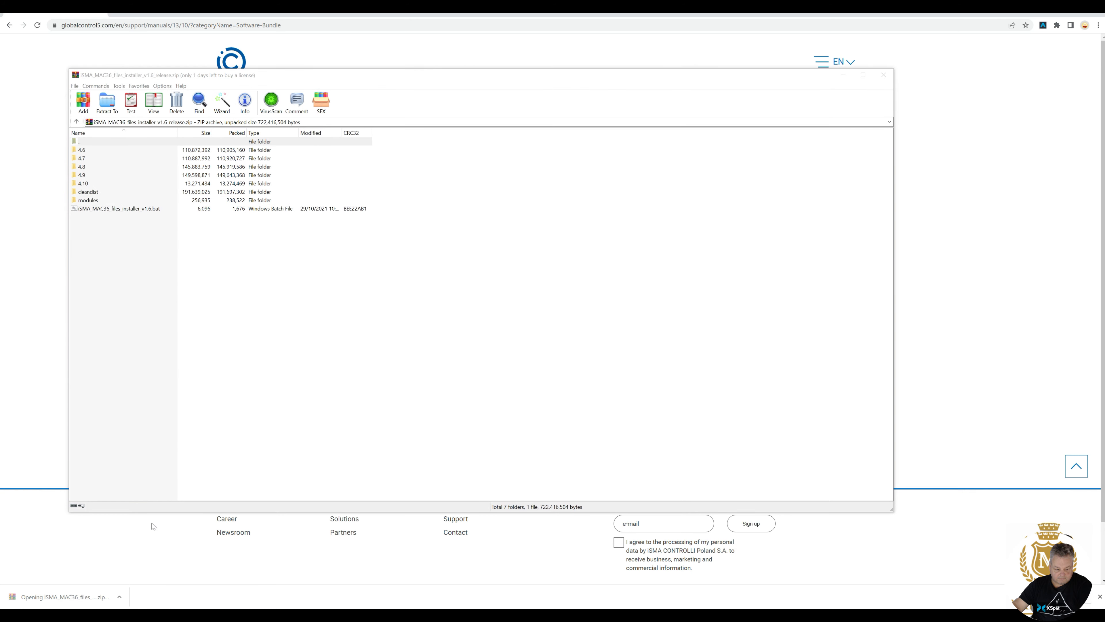
{"action": "left_click", "coordinate": [86, 184]}
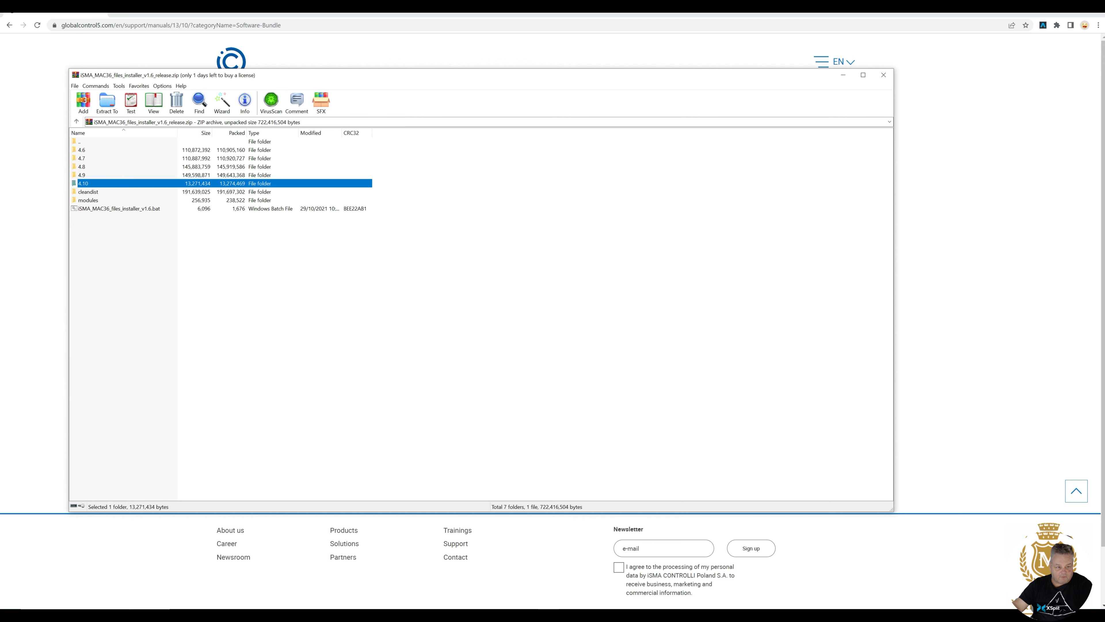
{"action": "left_click", "coordinate": [80, 142]}
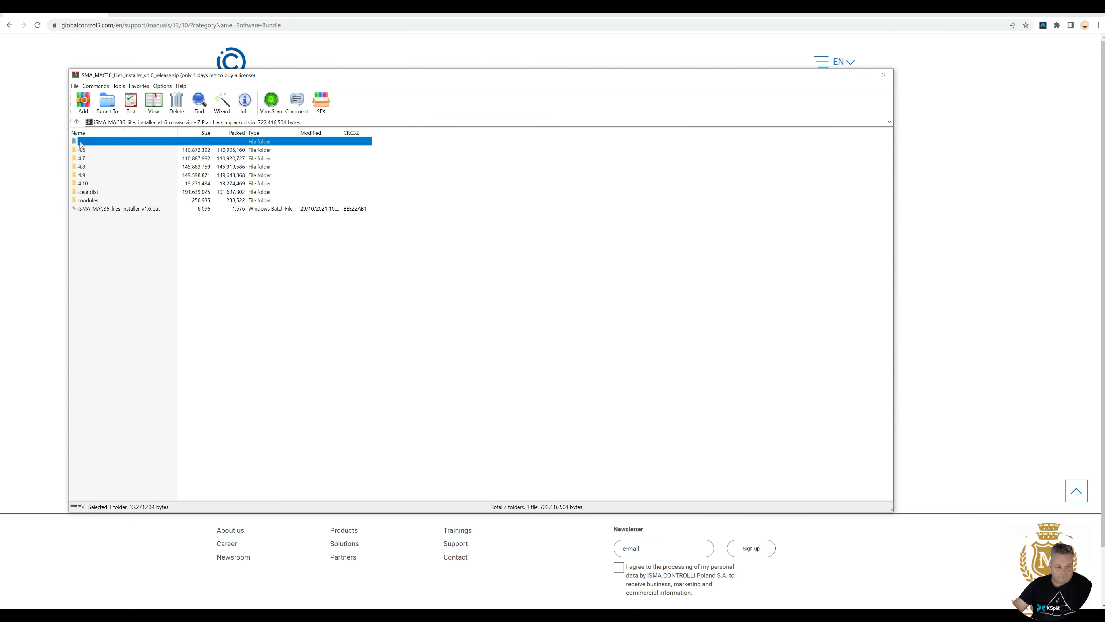
{"action": "double_click", "coordinate": [80, 142]}
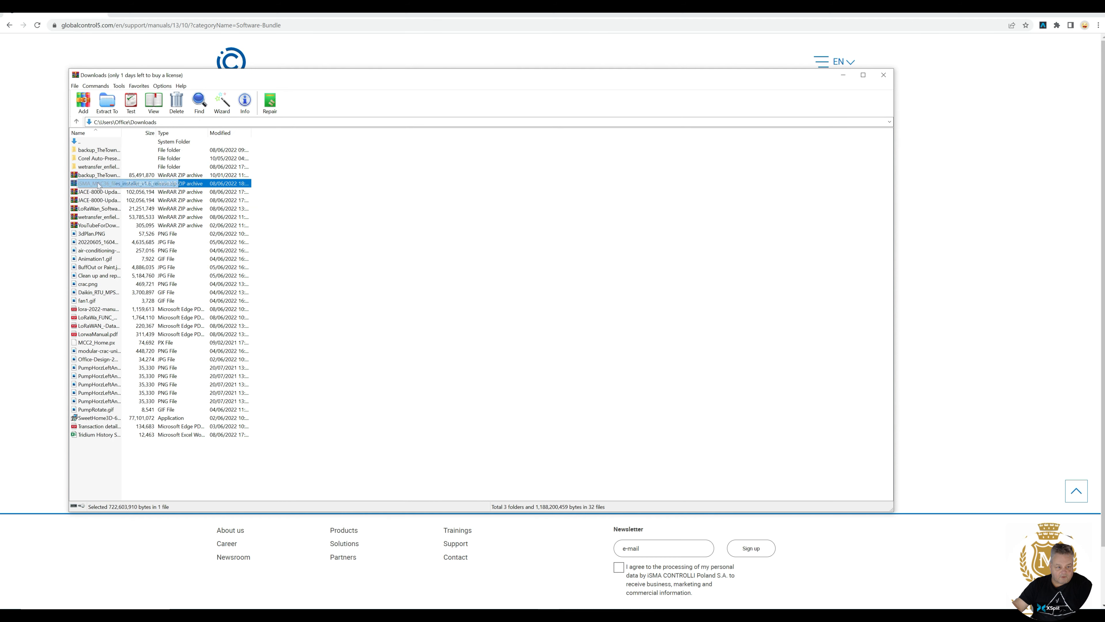
{"action": "right_click", "coordinate": [100, 183]}
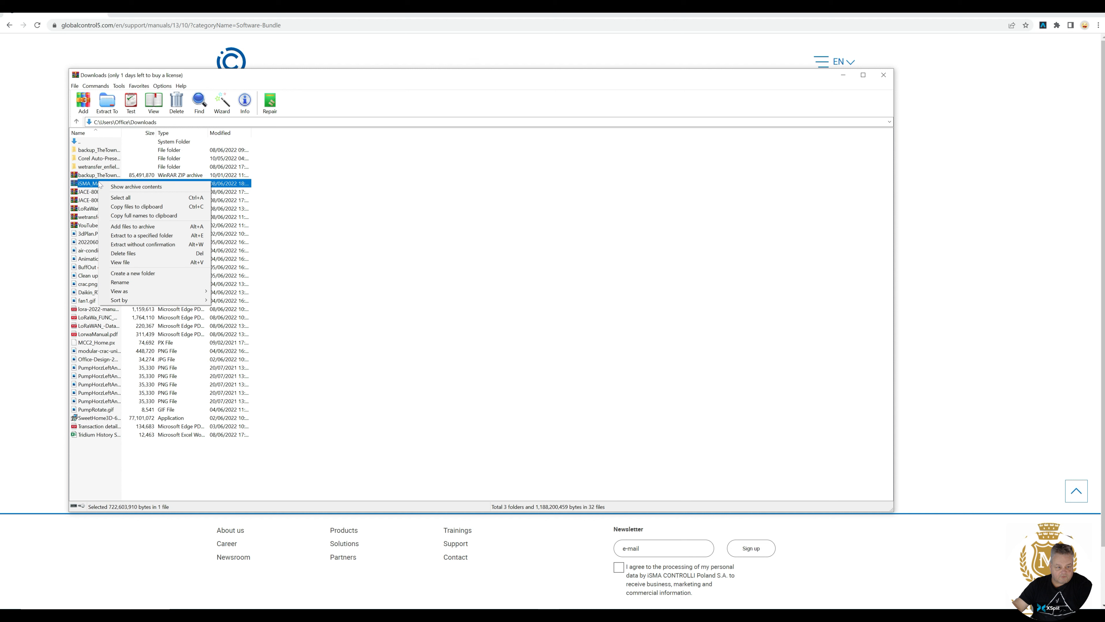
{"action": "left_click", "coordinate": [135, 235]}
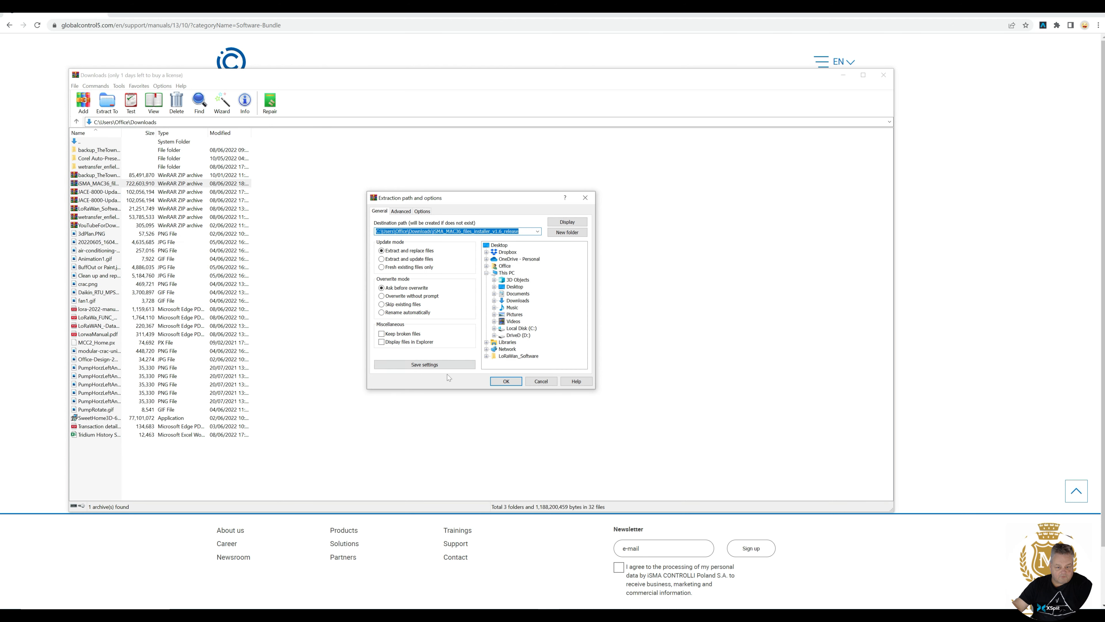
{"action": "left_click", "coordinate": [509, 382]}
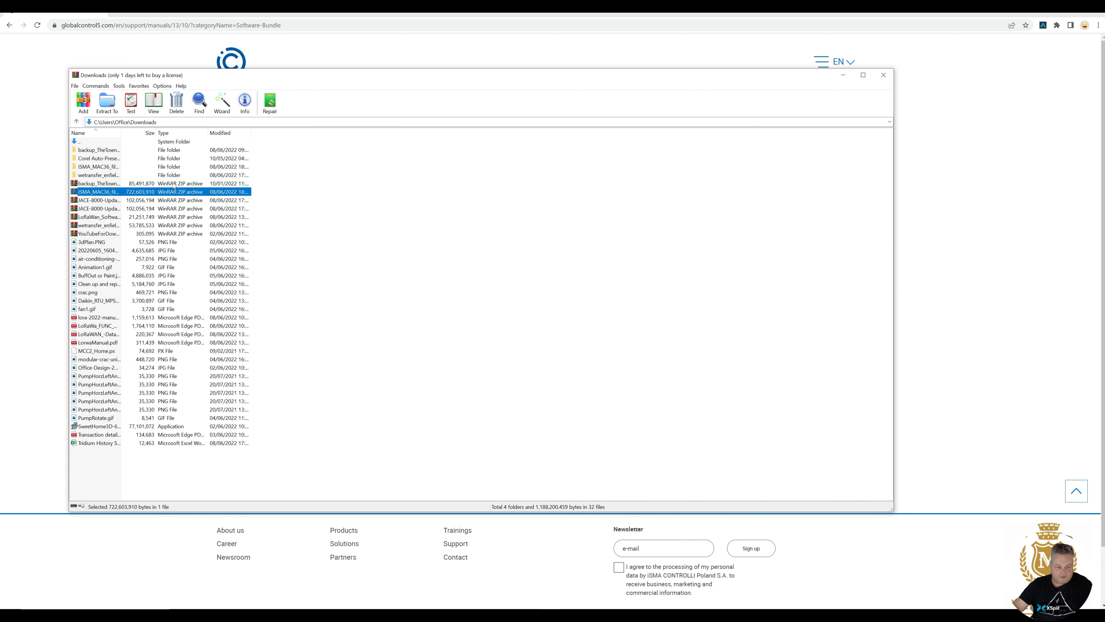
Run the installer batch file inside the extracted iSMA MAC36 installer folder.
{"action": "double_click", "coordinate": [94, 167]}
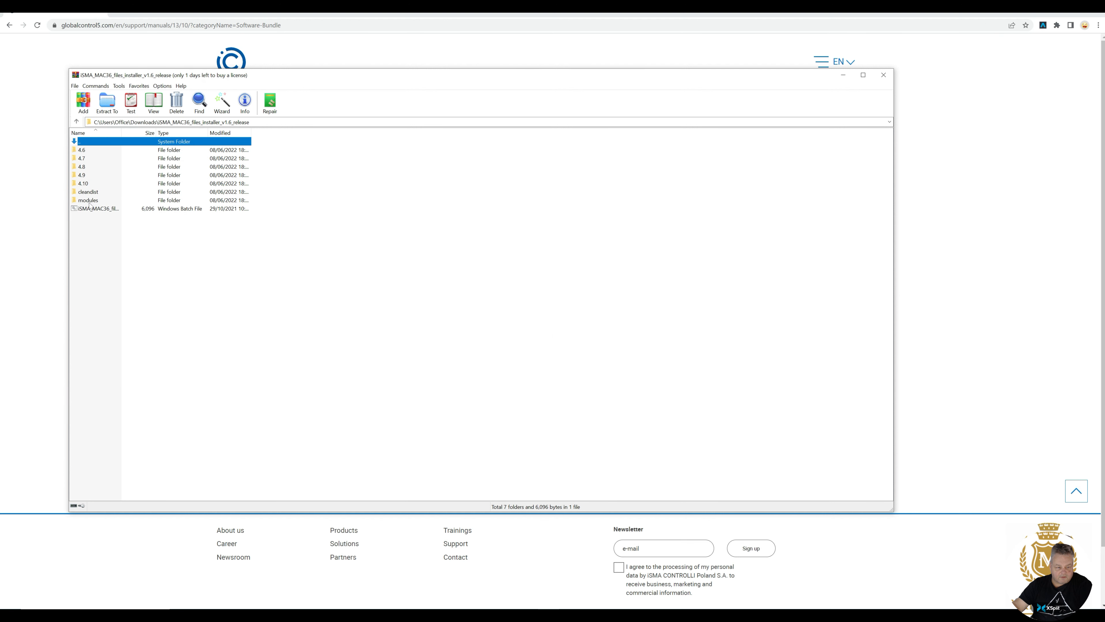
{"action": "left_click", "coordinate": [93, 211]}
{"action": "double_click", "coordinate": [92, 212]}
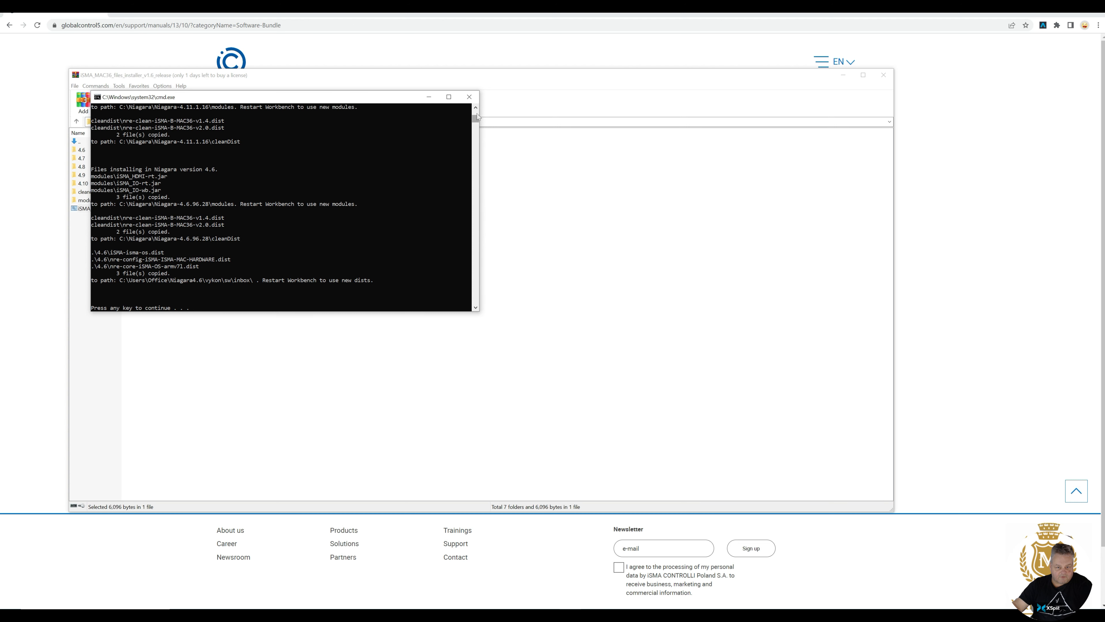
Review the installer's module and dist copy output, then close the Command Prompt console.
{"action": "scroll", "coordinate": [477, 111], "scroll_direction": "up", "scroll_amount": 3}
{"action": "scroll", "coordinate": [476, 111], "scroll_direction": "up", "scroll_amount": 1}
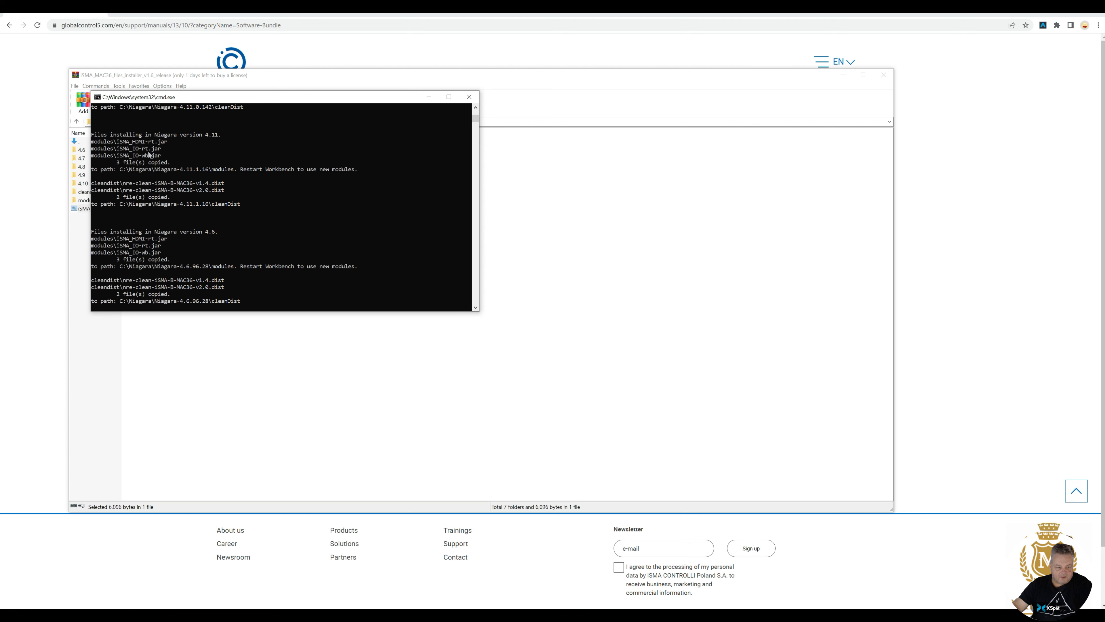
{"action": "left_click_drag", "start_coordinate": [474, 123], "coordinate": [477, 114]}
{"action": "left_click", "coordinate": [474, 99]}
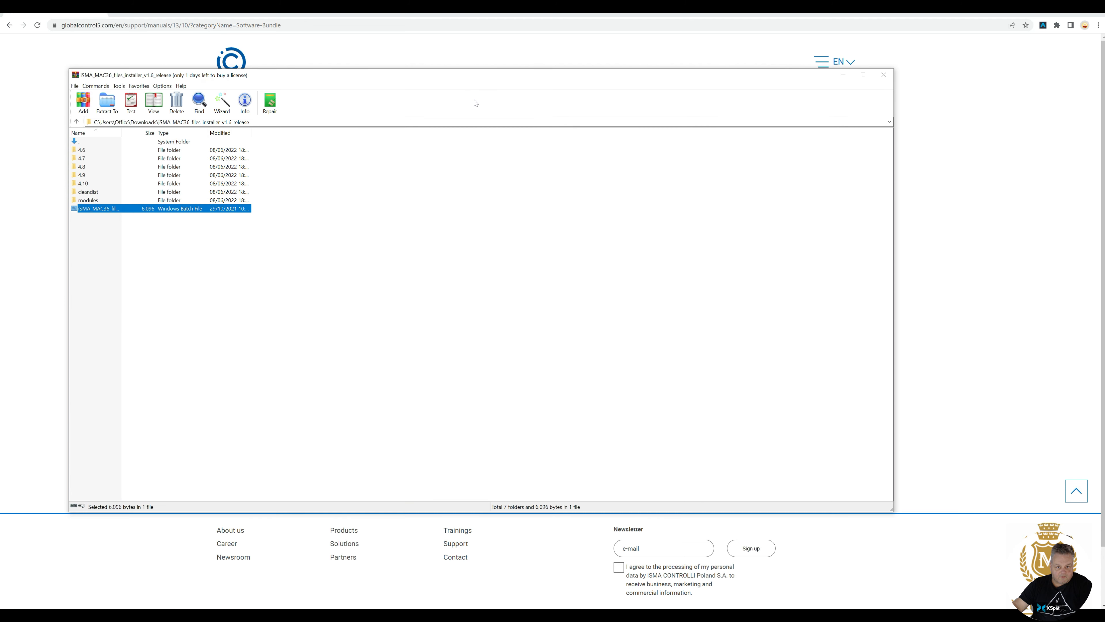
Look inside the 4.10 folder in WinRAR, then return to the installer folder.
{"action": "left_click", "coordinate": [85, 185]}
{"action": "double_click", "coordinate": [84, 185]}
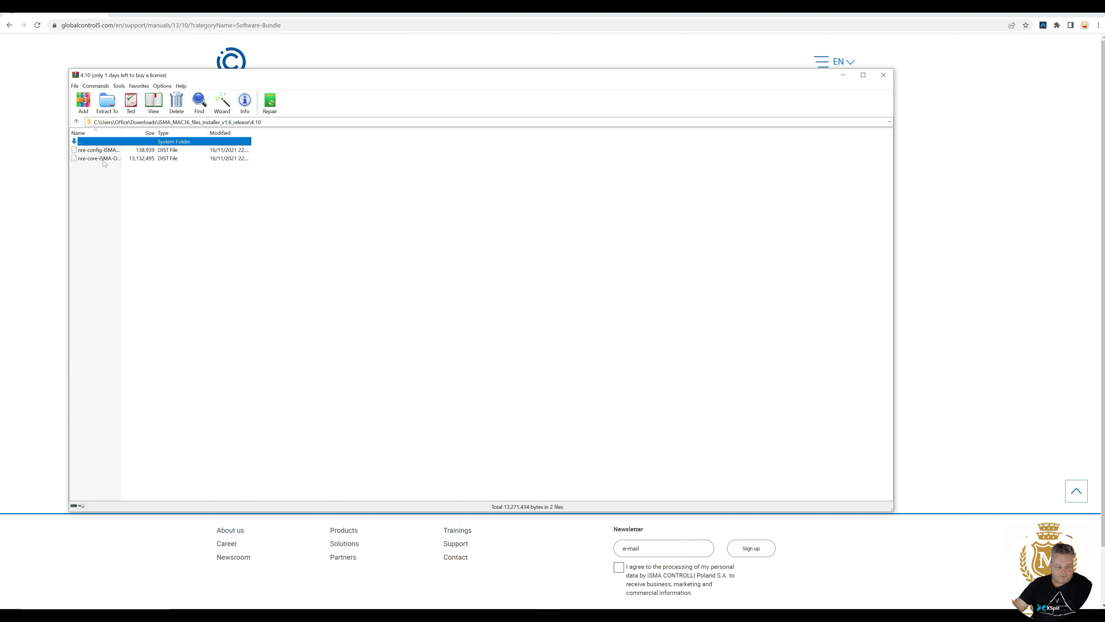
{"action": "double_click", "coordinate": [76, 141]}
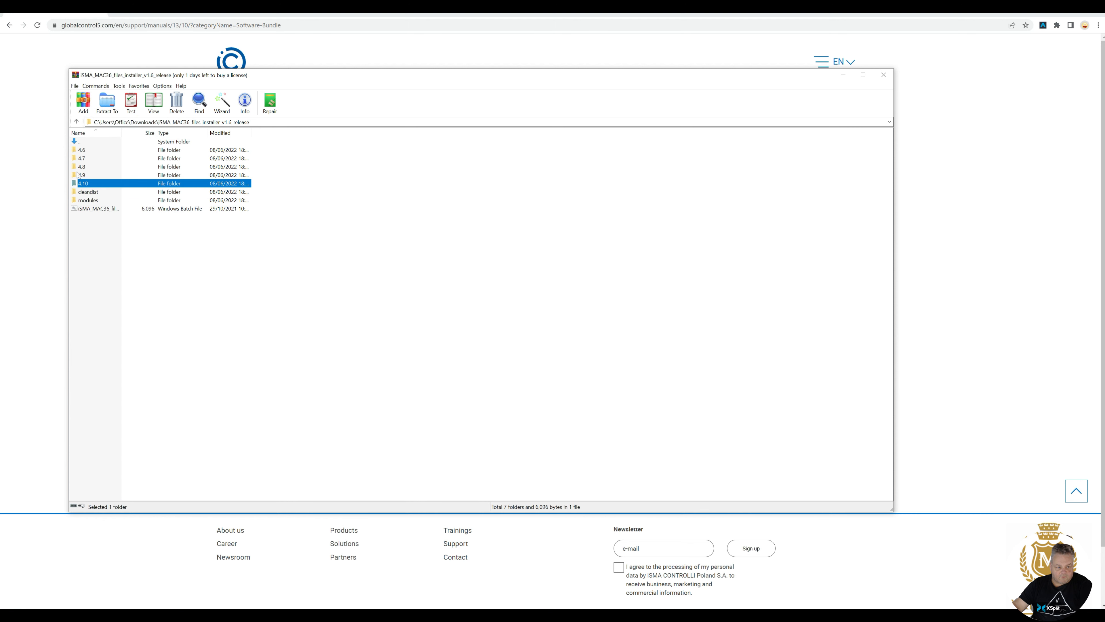
Close WinRAR and the Software Bundle page, then launch Workbench 4.10.1.36.
{"action": "left_click", "coordinate": [884, 75]}
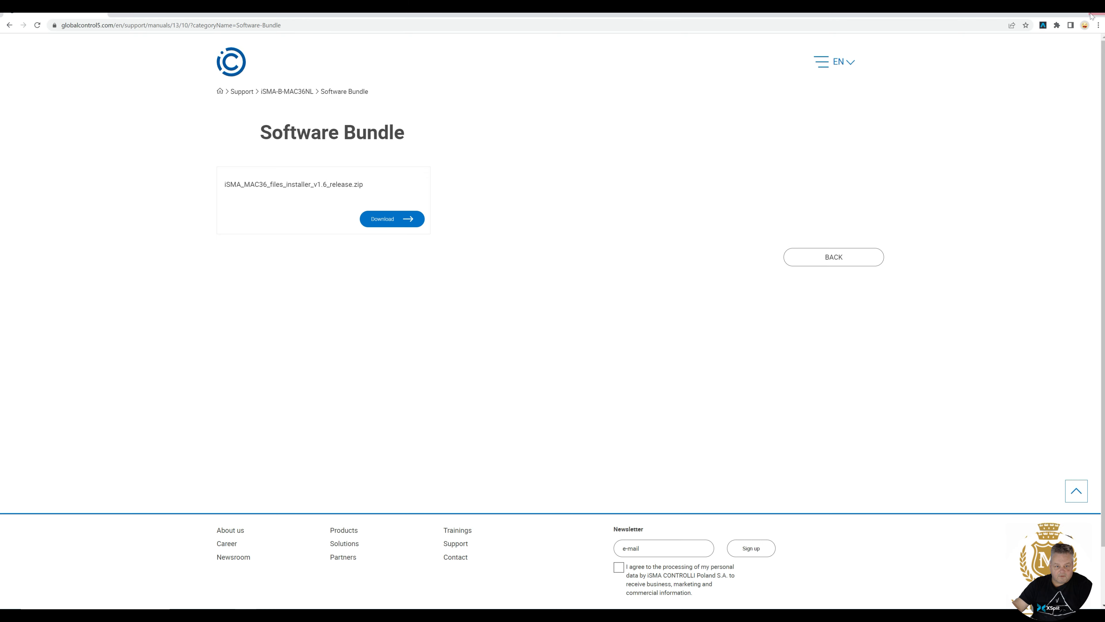
{"action": "left_click", "coordinate": [1099, 13]}
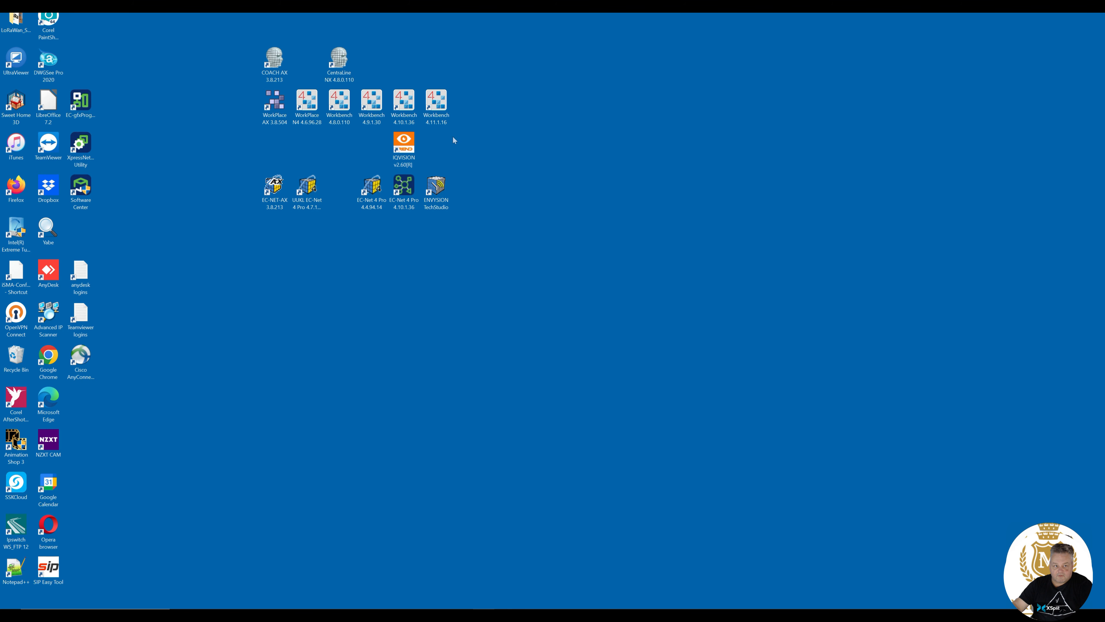
{"action": "left_click", "coordinate": [408, 109]}
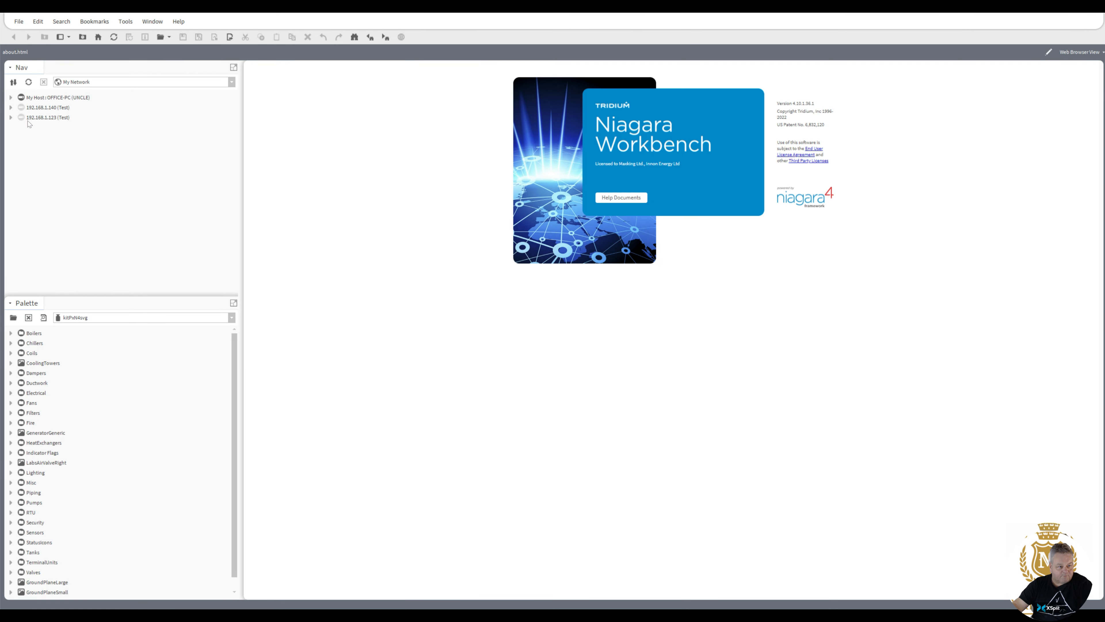
Log in to the 192.168.1.123 platform and open its Application Director.
{"action": "left_click", "coordinate": [11, 117]}
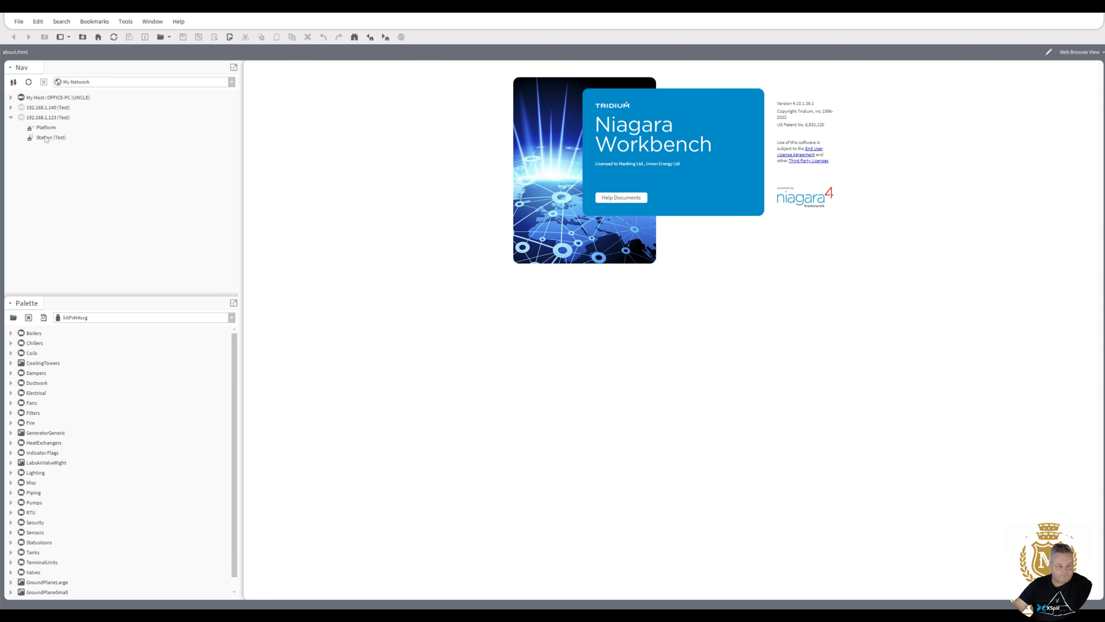
{"action": "left_click", "coordinate": [46, 127]}
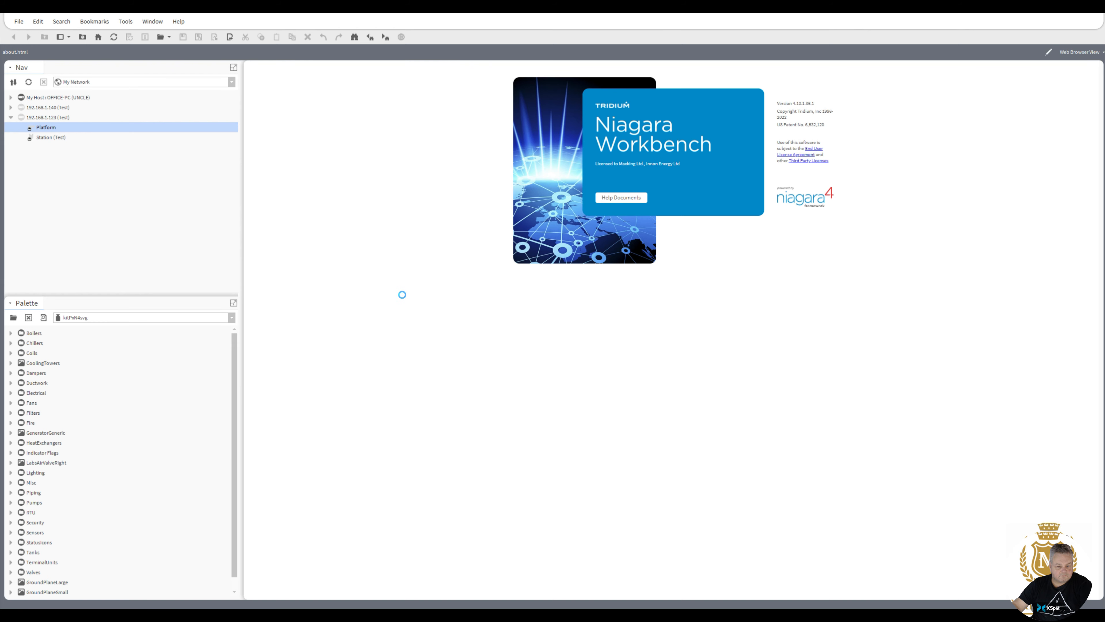
{"action": "left_click", "coordinate": [542, 358]}
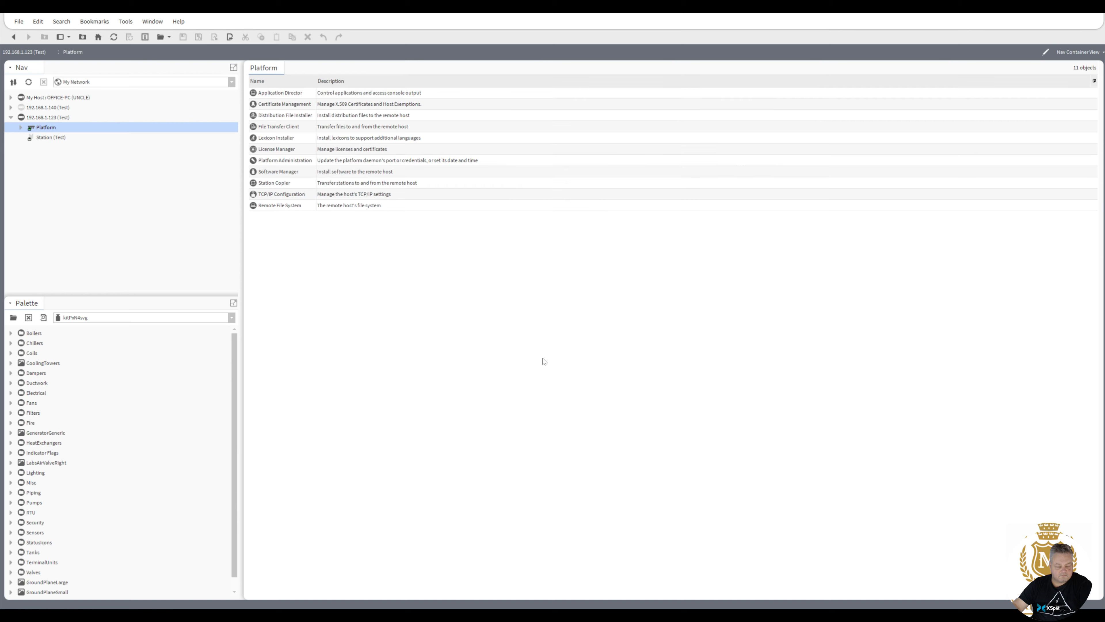
{"action": "double_click", "coordinate": [288, 93]}
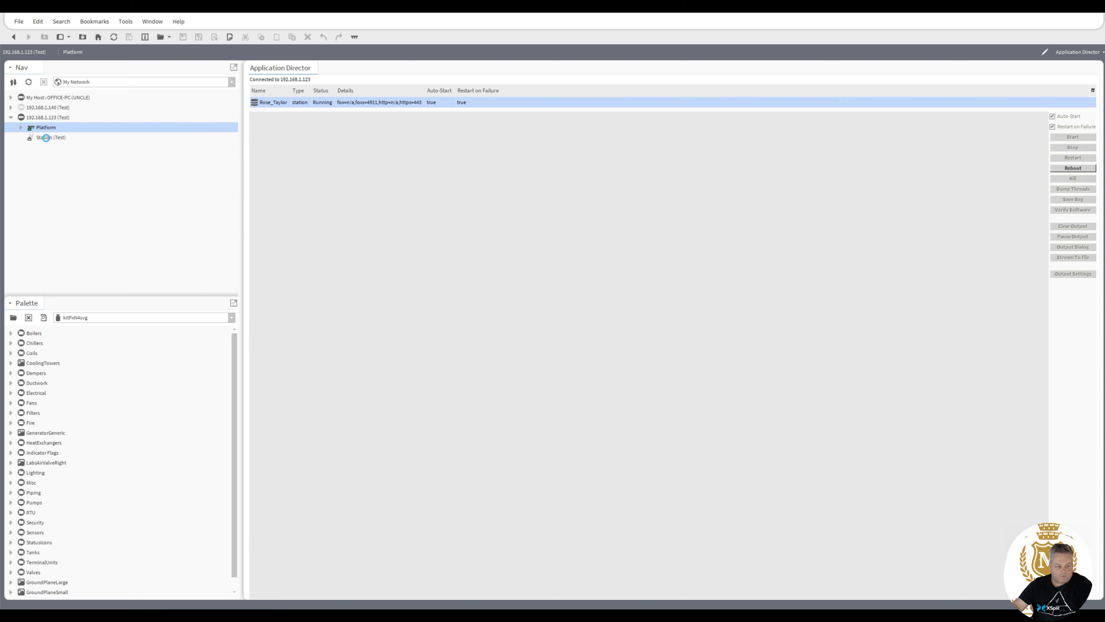
Log in to the 192.168.1.123 station, accepting its changed key and re-entering the password.
{"action": "left_click", "coordinate": [46, 138]}
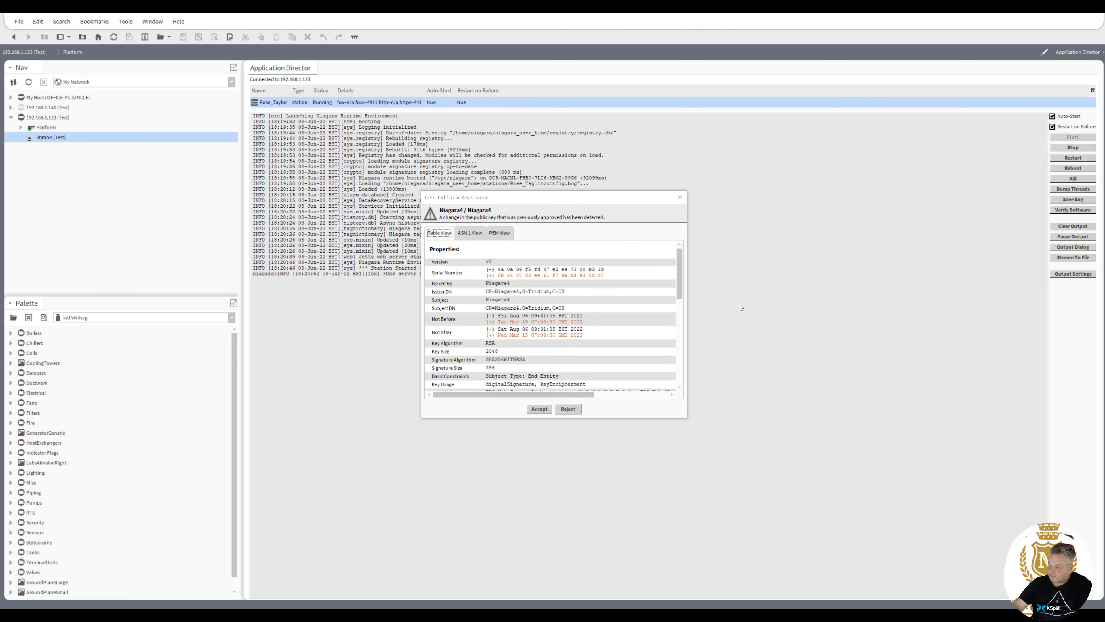
{"action": "left_click", "coordinate": [547, 409]}
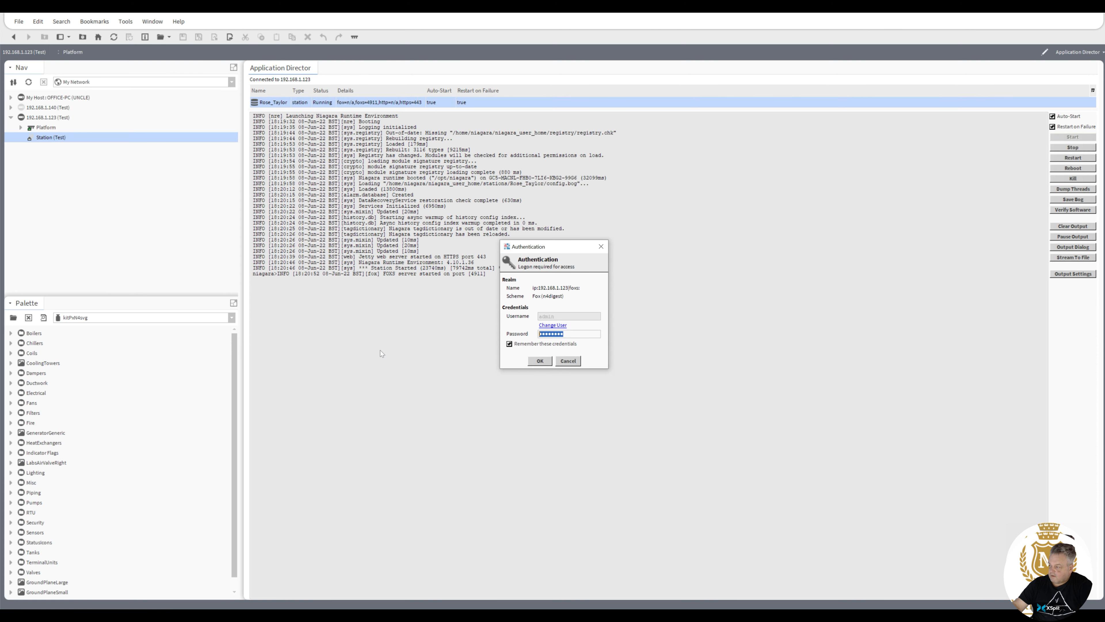
{"action": "left_click", "coordinate": [538, 361]}
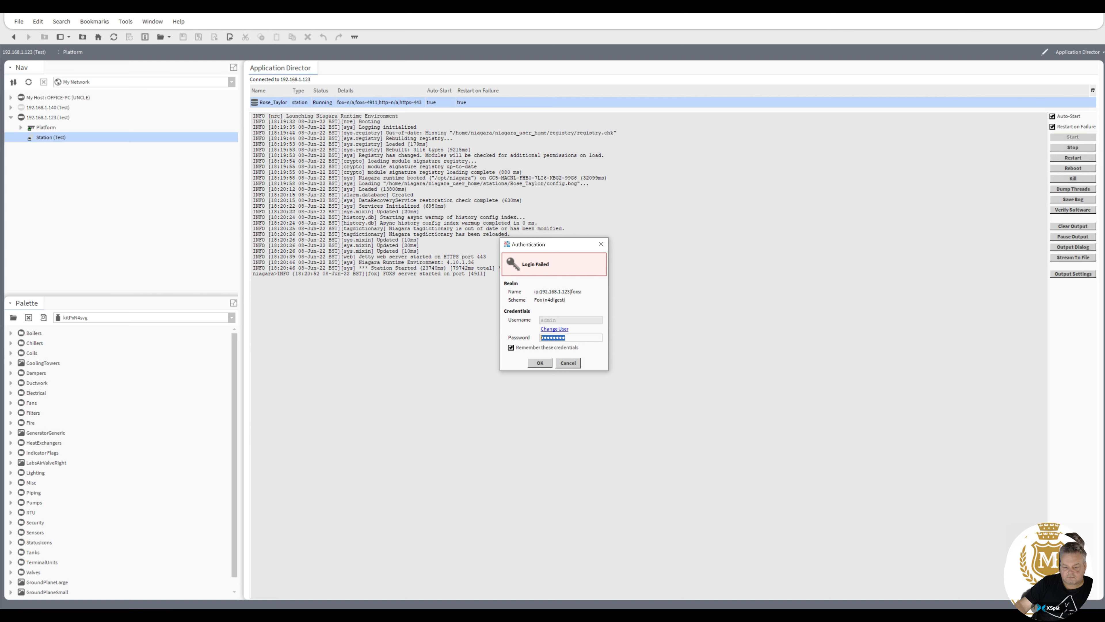
{"action": "type", "text": "•••••••"}
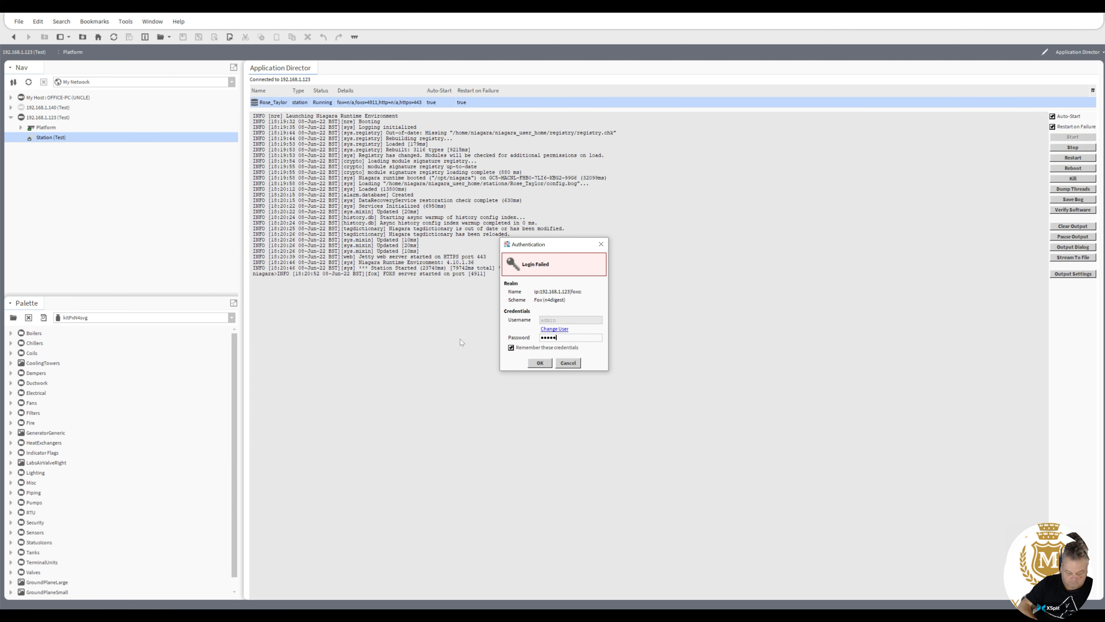
{"action": "type", "text": "••••"}
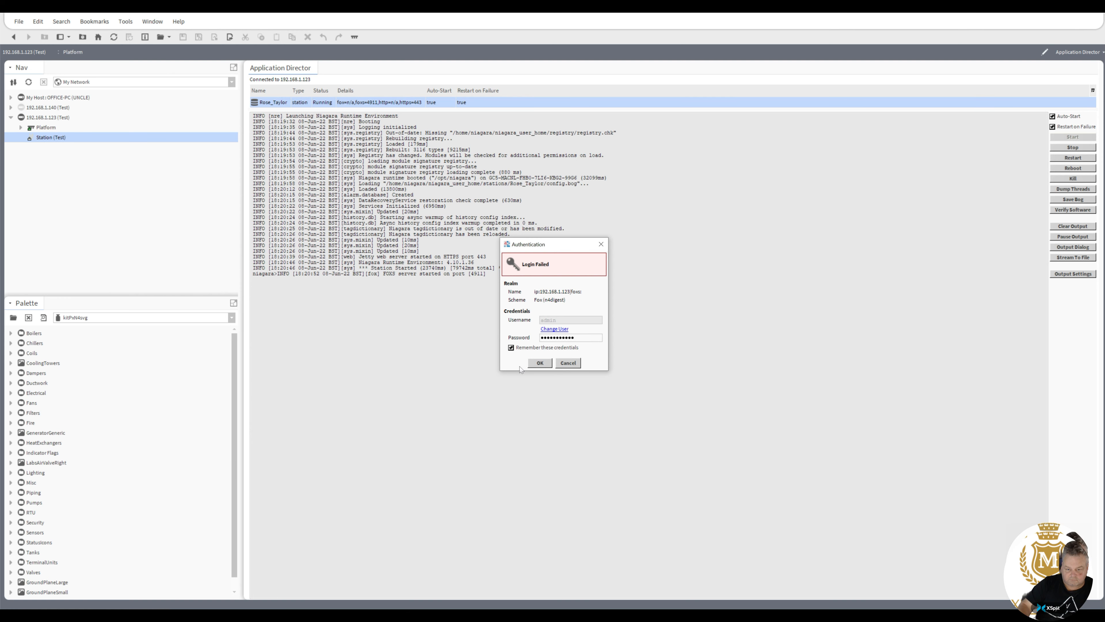
{"action": "left_click", "coordinate": [540, 363]}
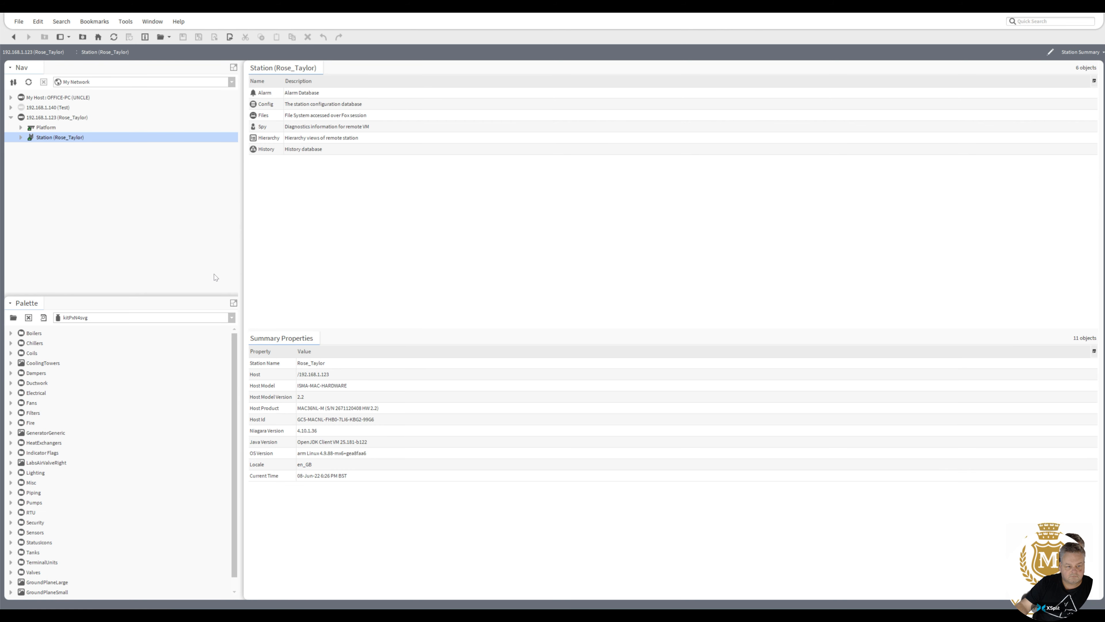
Expand Station > Config > Drivers and open the Drivers driver manager.
{"action": "left_click", "coordinate": [20, 138]}
{"action": "left_click", "coordinate": [31, 158]}
{"action": "left_click", "coordinate": [40, 177]}
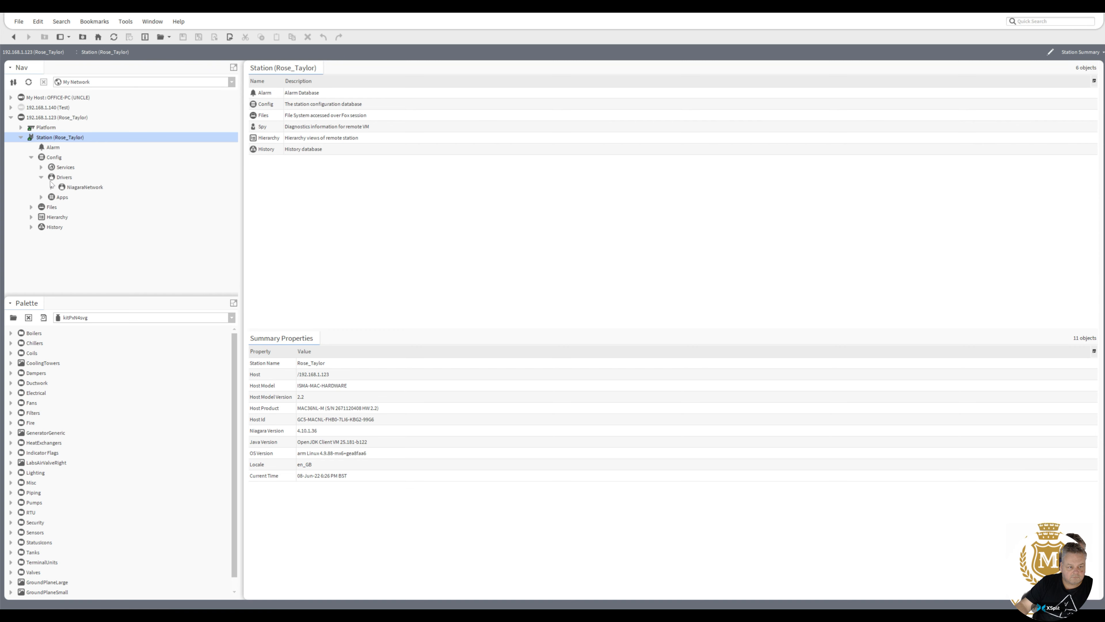
{"action": "left_click", "coordinate": [75, 188]}
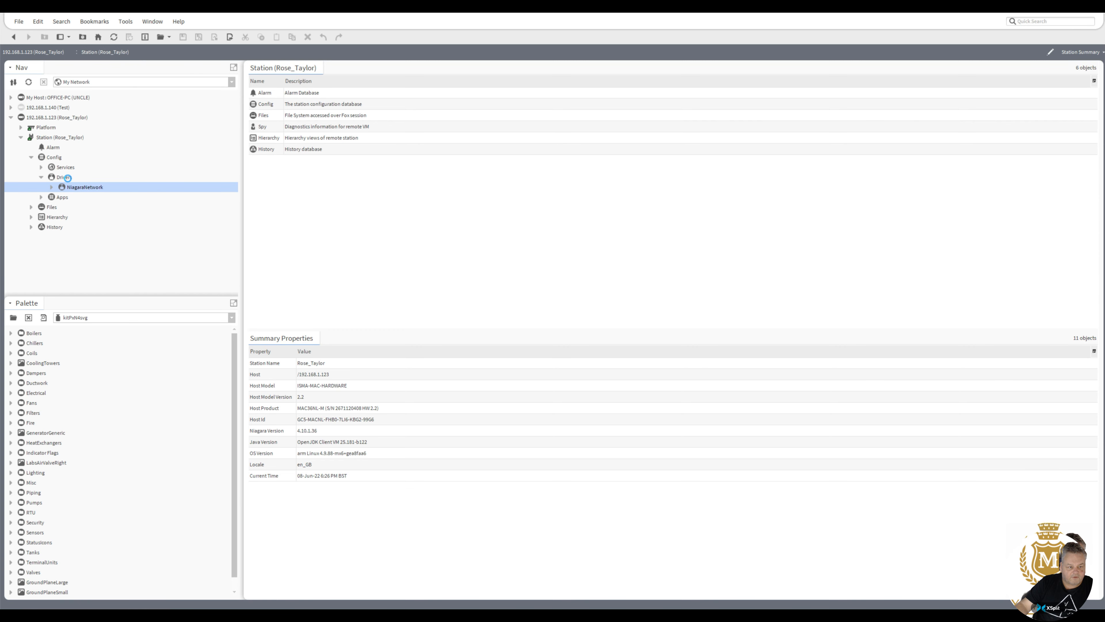
{"action": "left_click", "coordinate": [65, 177]}
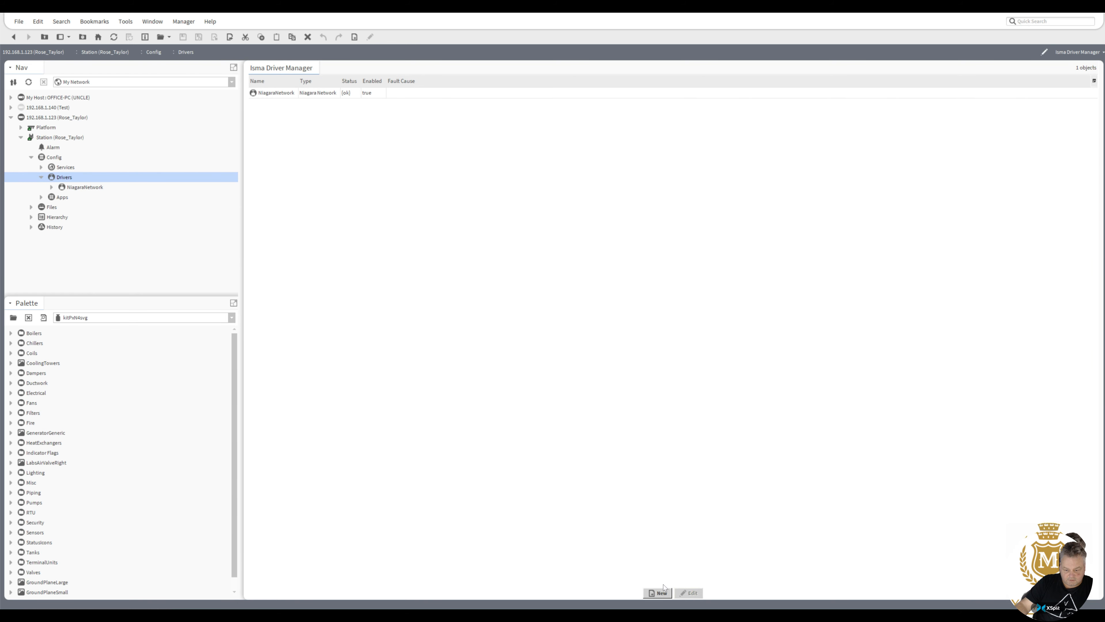
Try adding an Isma Io Network, dismiss the error, and bring up the palette list.
{"action": "left_click", "coordinate": [662, 593]}
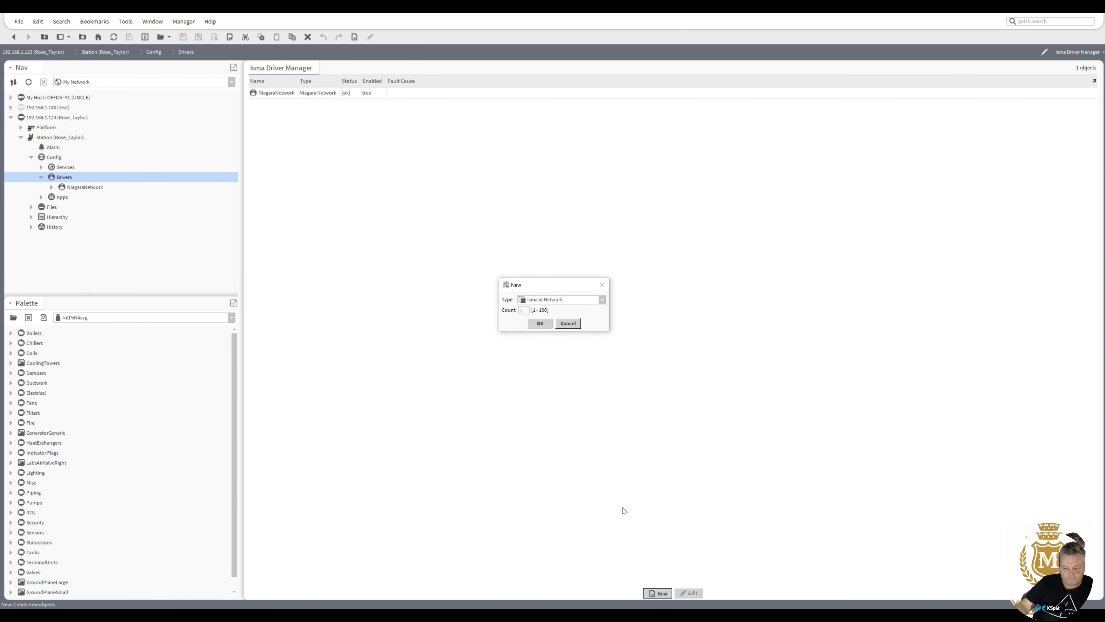
{"action": "left_click", "coordinate": [544, 324]}
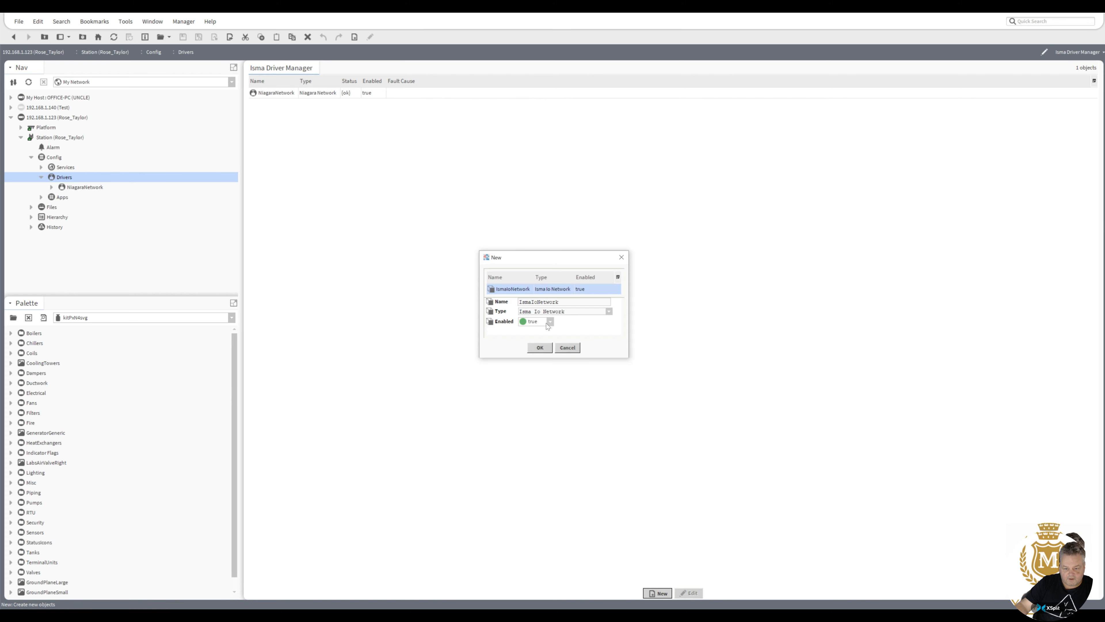
{"action": "left_click", "coordinate": [541, 348]}
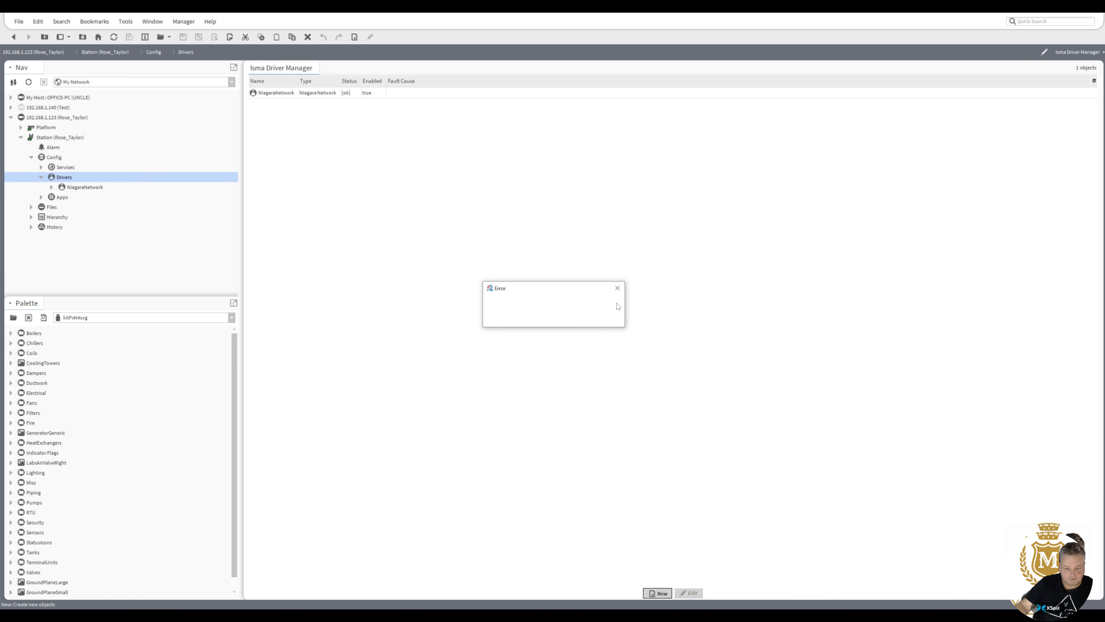
{"action": "left_click", "coordinate": [618, 289]}
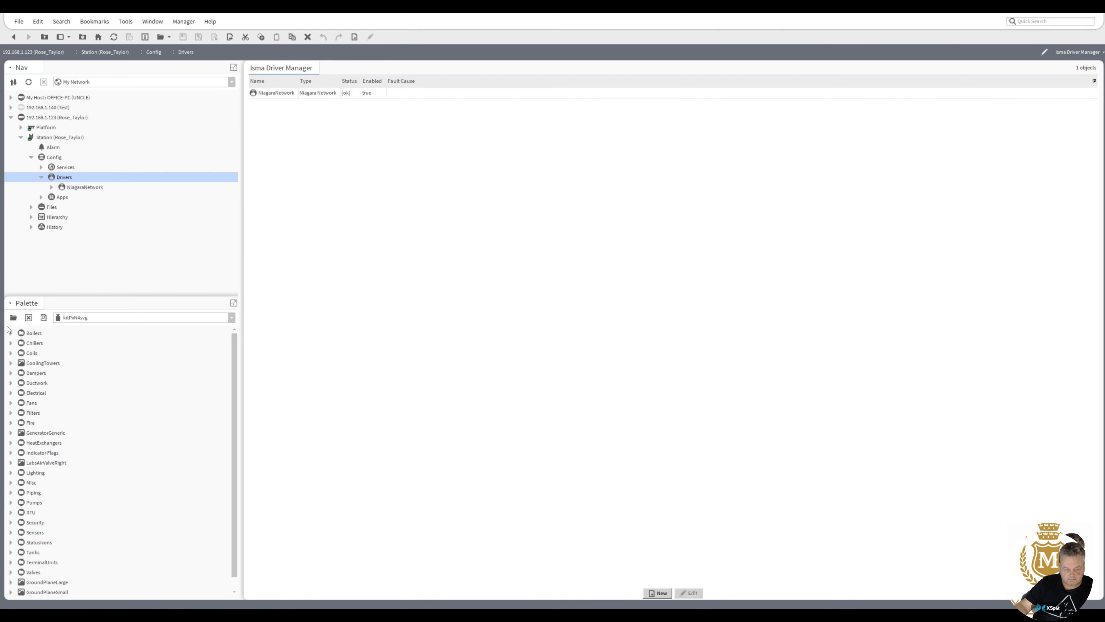
{"action": "left_click", "coordinate": [13, 318]}
Clear the 'is' palette filter, scroll the module list, and cancel without opening a palette.
{"action": "type", "text": "i"}
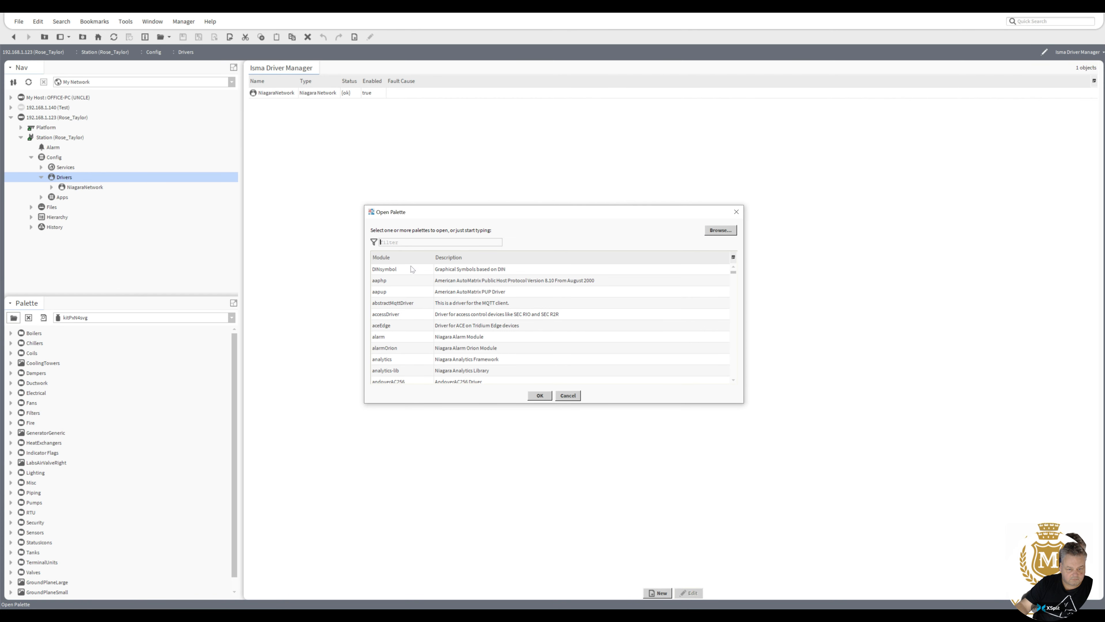
{"action": "type", "text": "s"}
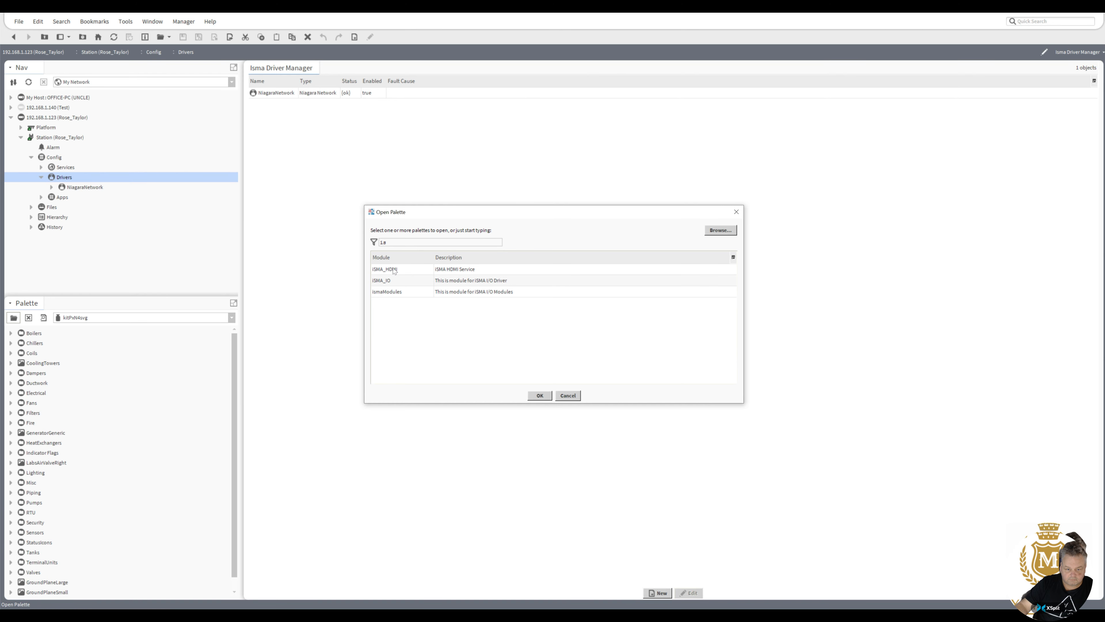
{"action": "key", "text": "BackSpace"}
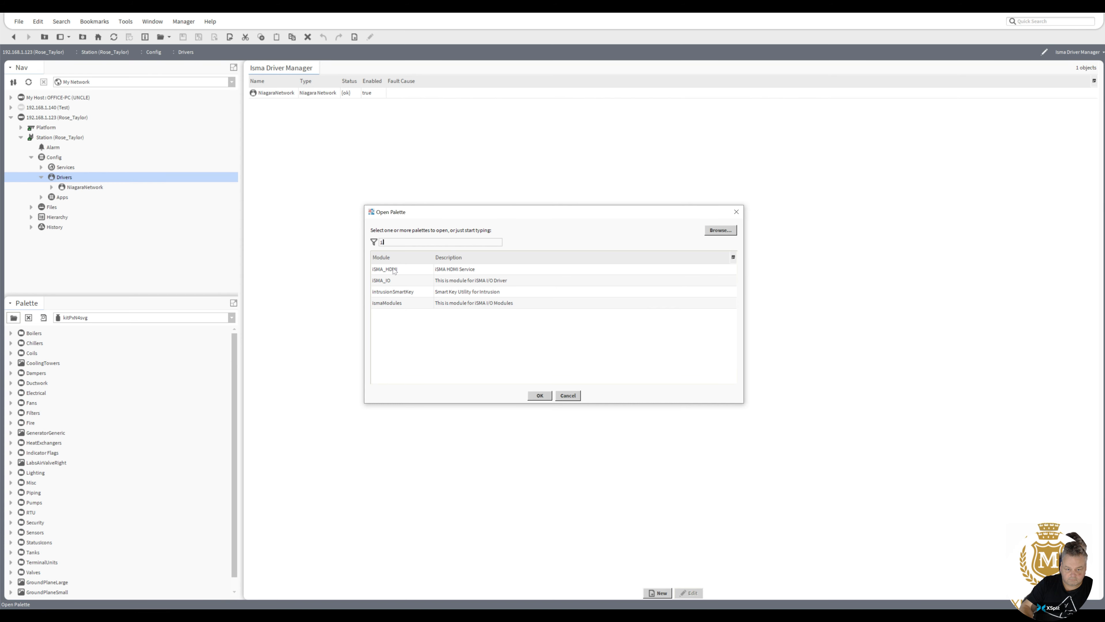
{"action": "key", "text": "BackSpace"}
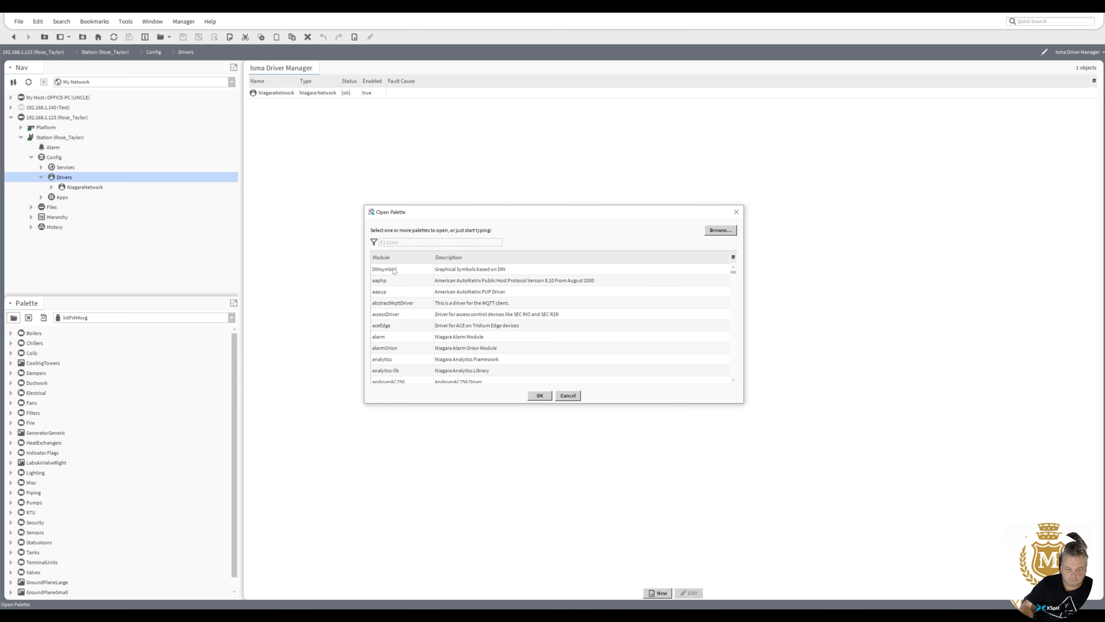
{"action": "left_click_drag", "start_coordinate": [733, 272], "coordinate": [736, 286]}
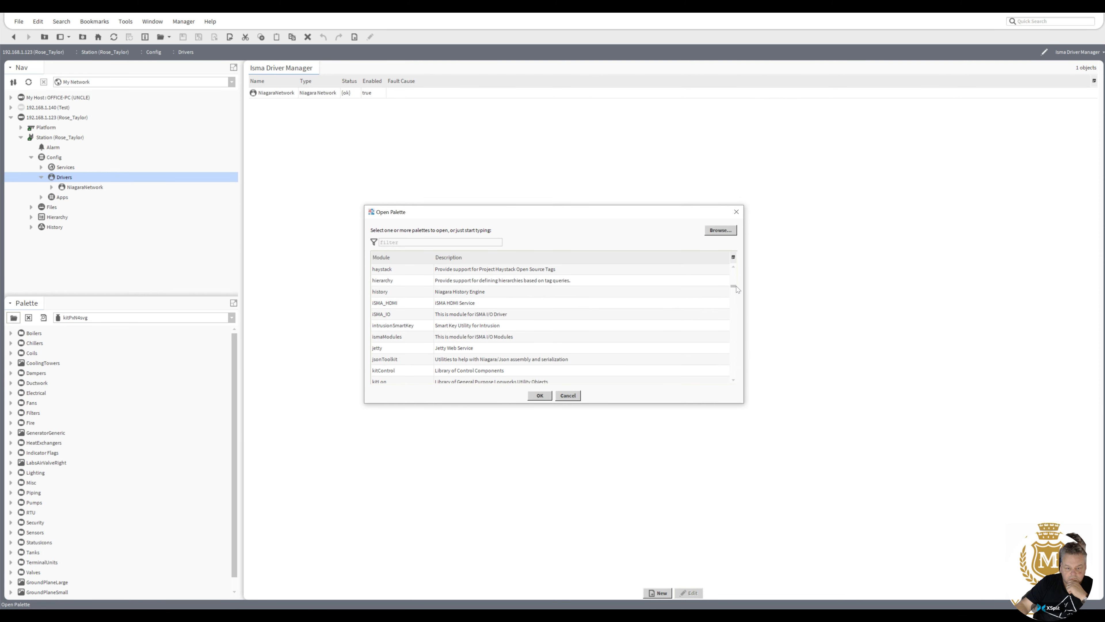
{"action": "left_click_drag", "start_coordinate": [736, 287], "coordinate": [754, 369]}
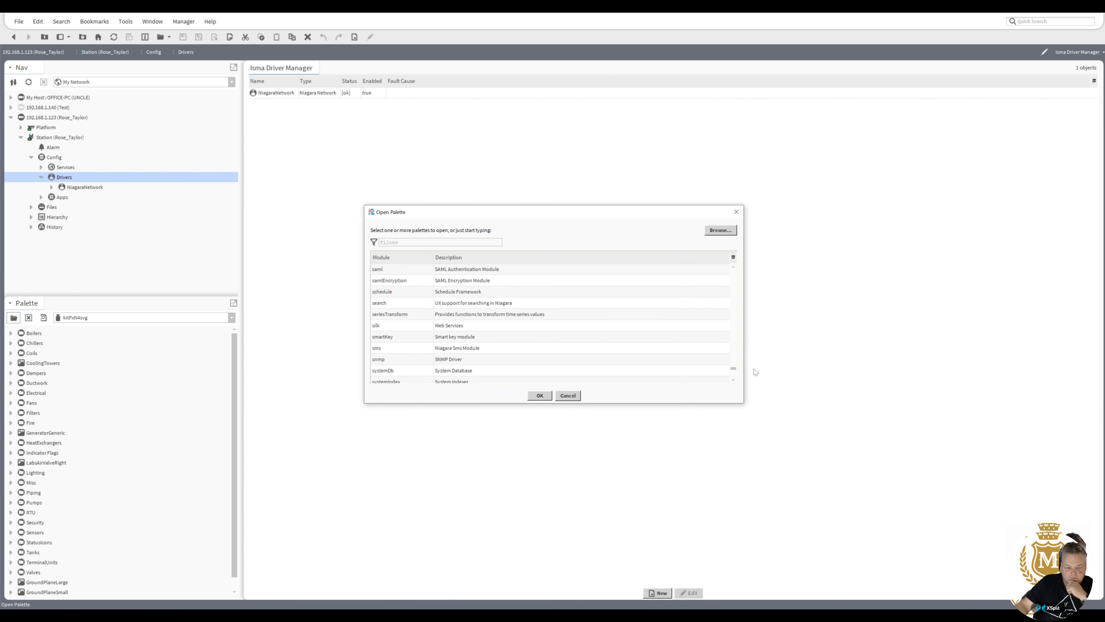
{"action": "left_click", "coordinate": [568, 396]}
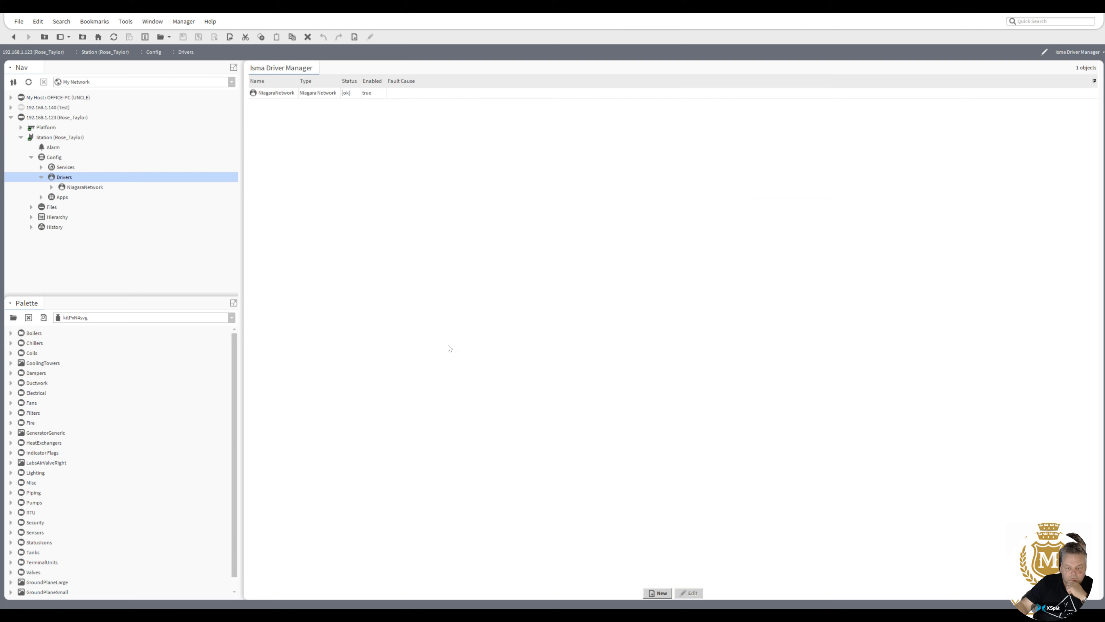
Open the platform's Software Manager and scroll through its module list.
{"action": "left_click", "coordinate": [21, 128]}
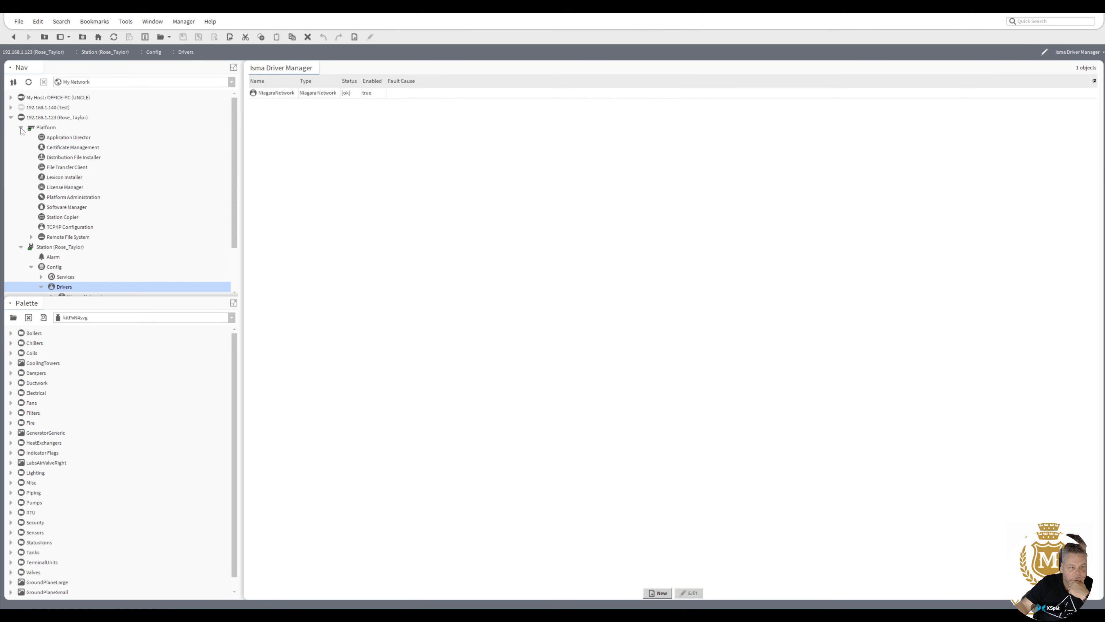
{"action": "double_click", "coordinate": [62, 207]}
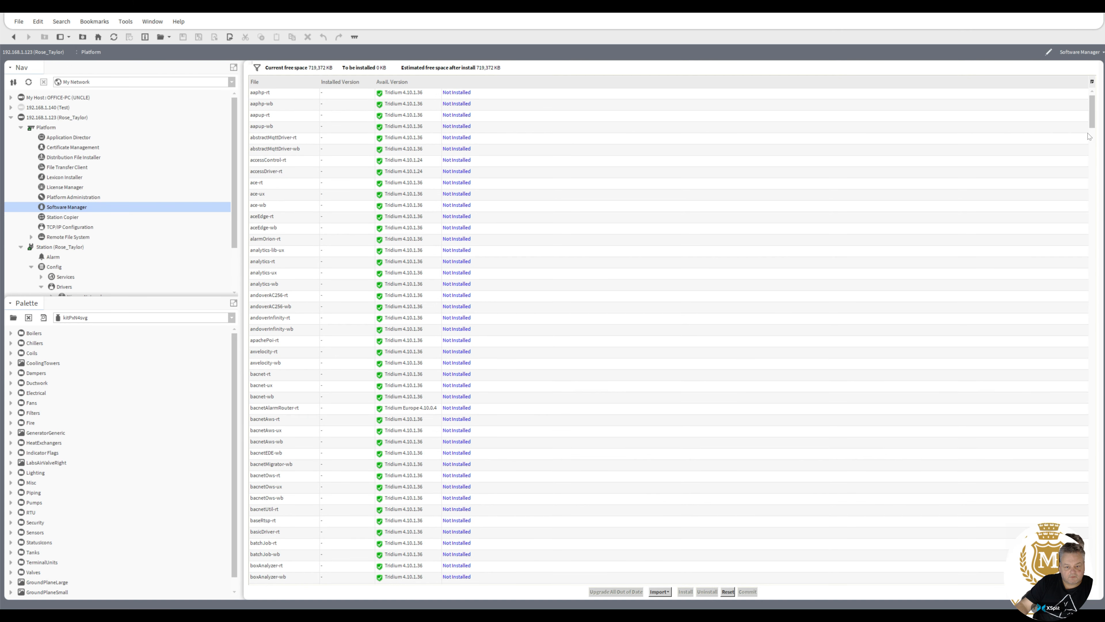
{"action": "left_click_drag", "start_coordinate": [1093, 117], "coordinate": [1101, 374]}
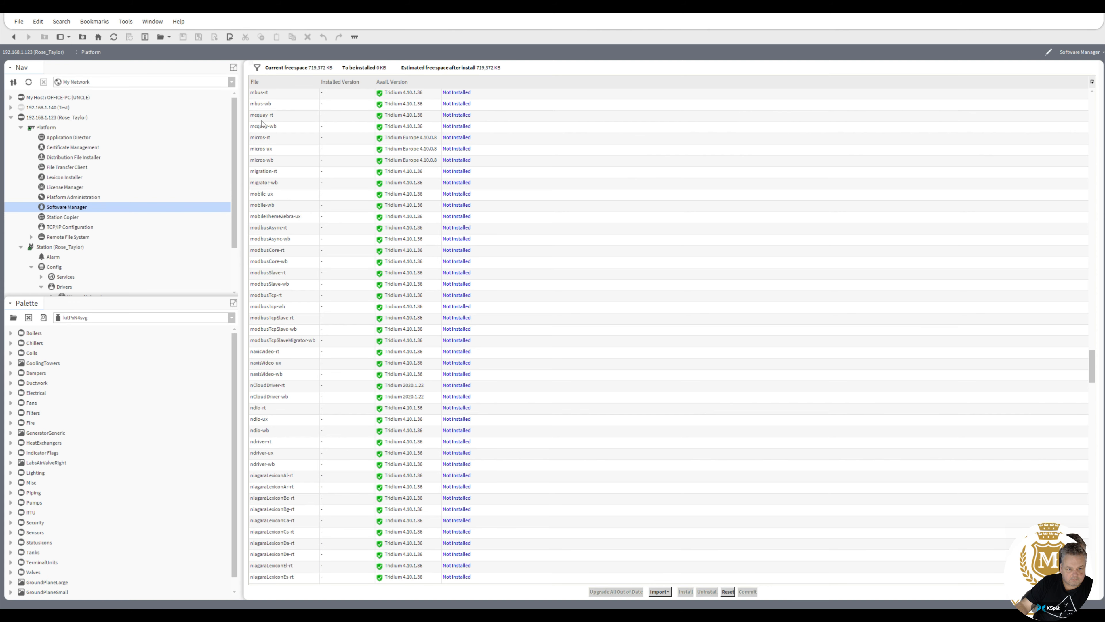
Queue mbus-wb with its mbus-rt dependency for installing version 4.10.1.36.
{"action": "left_click", "coordinate": [261, 105]}
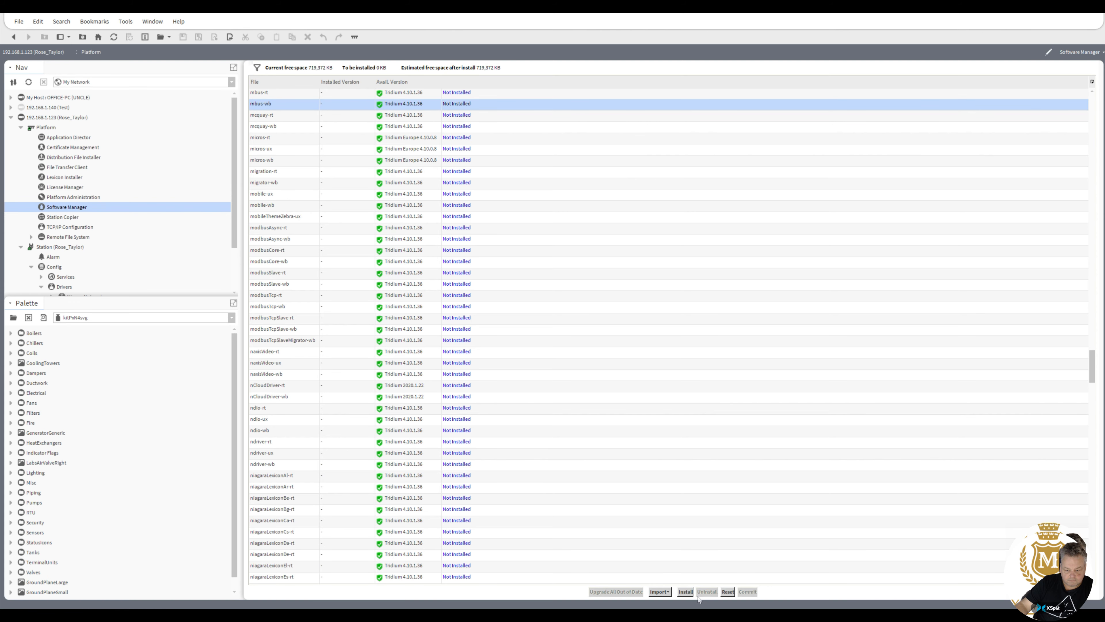
{"action": "left_click", "coordinate": [686, 591]}
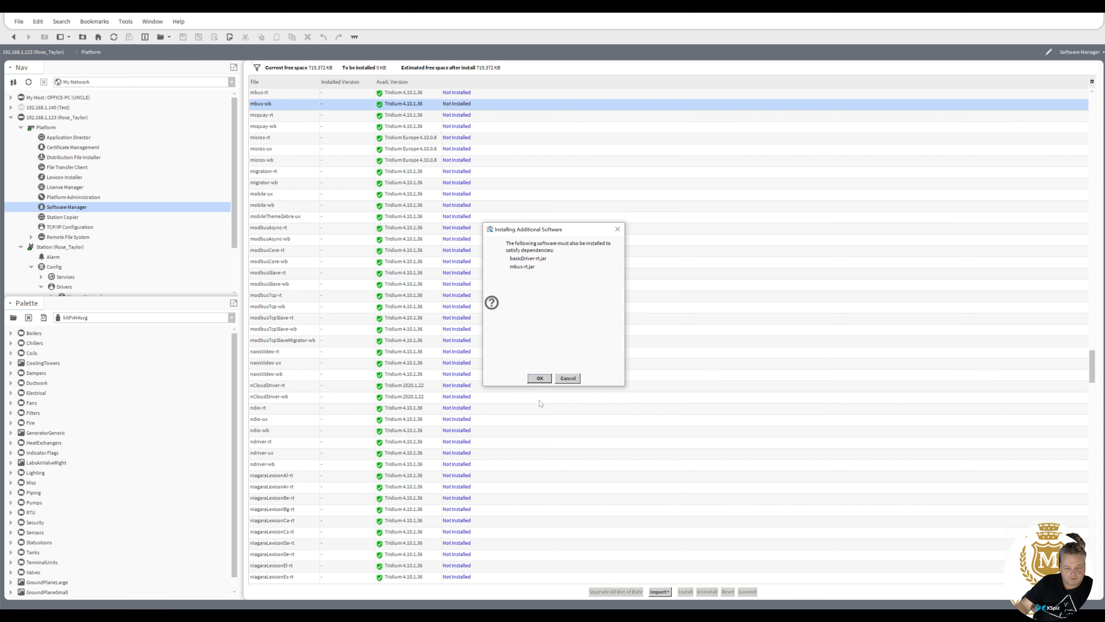
{"action": "left_click", "coordinate": [541, 379]}
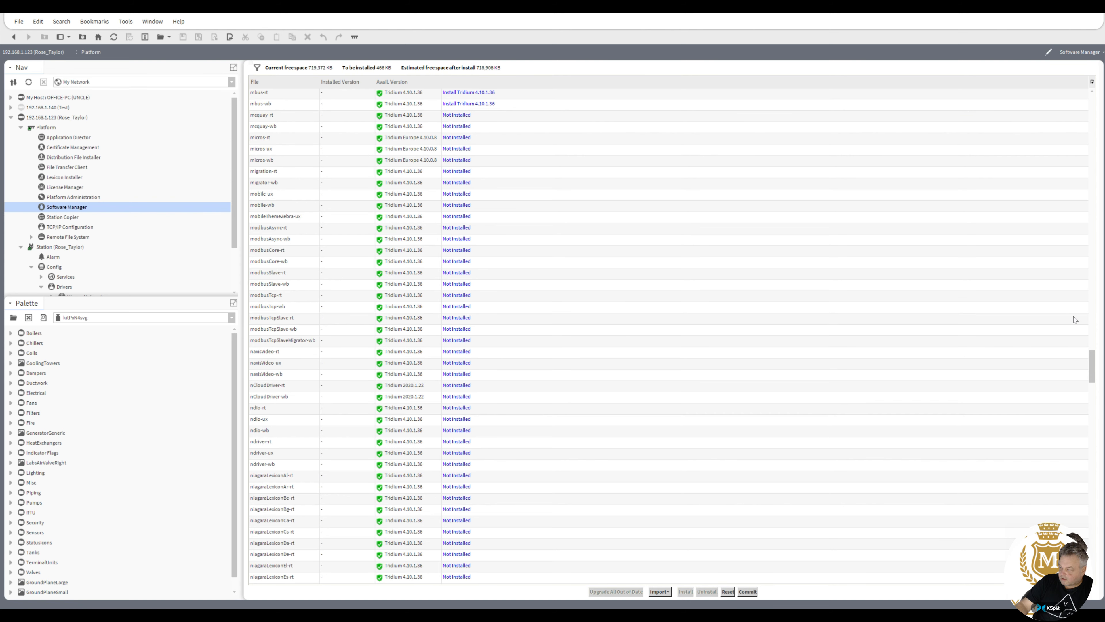
{"action": "left_click", "coordinate": [1090, 404]}
{"action": "left_click_drag", "start_coordinate": [1090, 403], "coordinate": [1091, 495]}
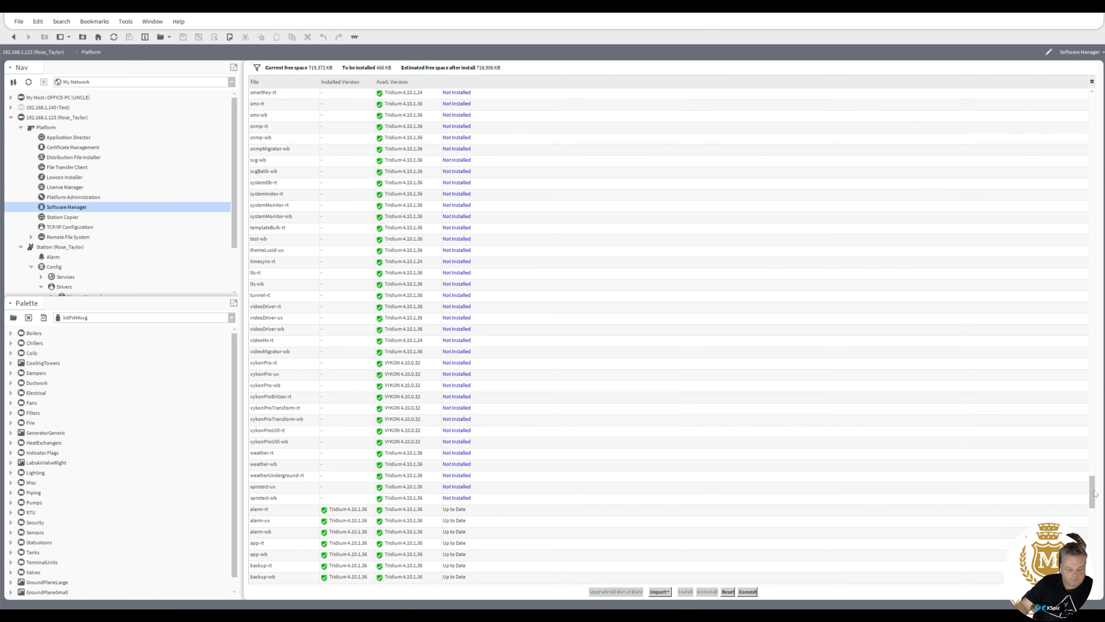
Queue weather-rt and vykonProUtil-rt for install, accepting their dependencies.
{"action": "left_click", "coordinate": [271, 455]}
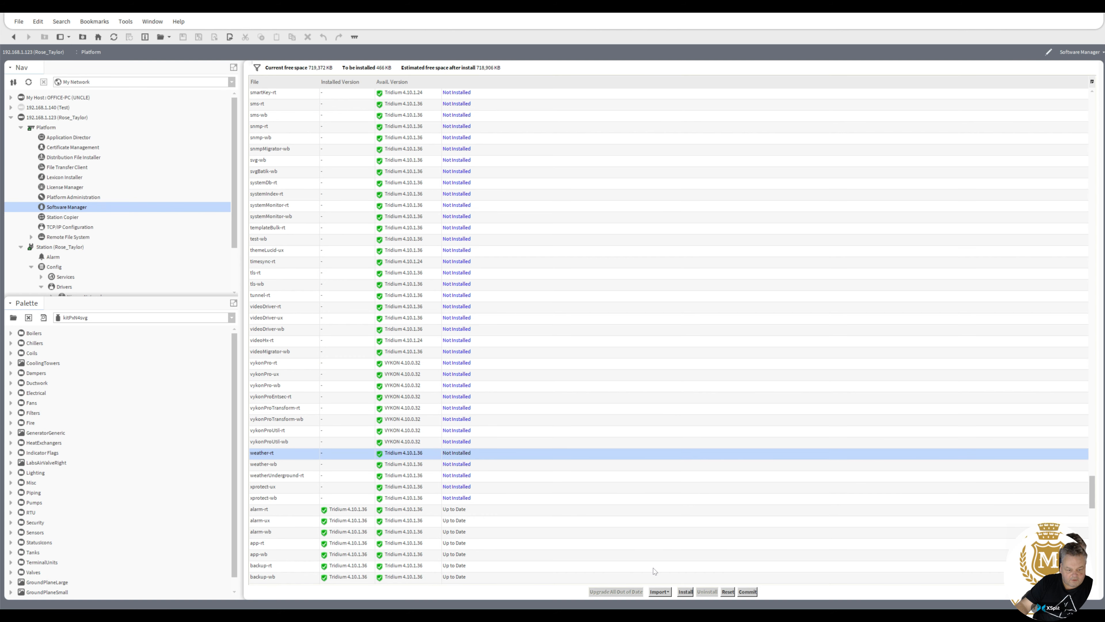
{"action": "left_click", "coordinate": [685, 591]}
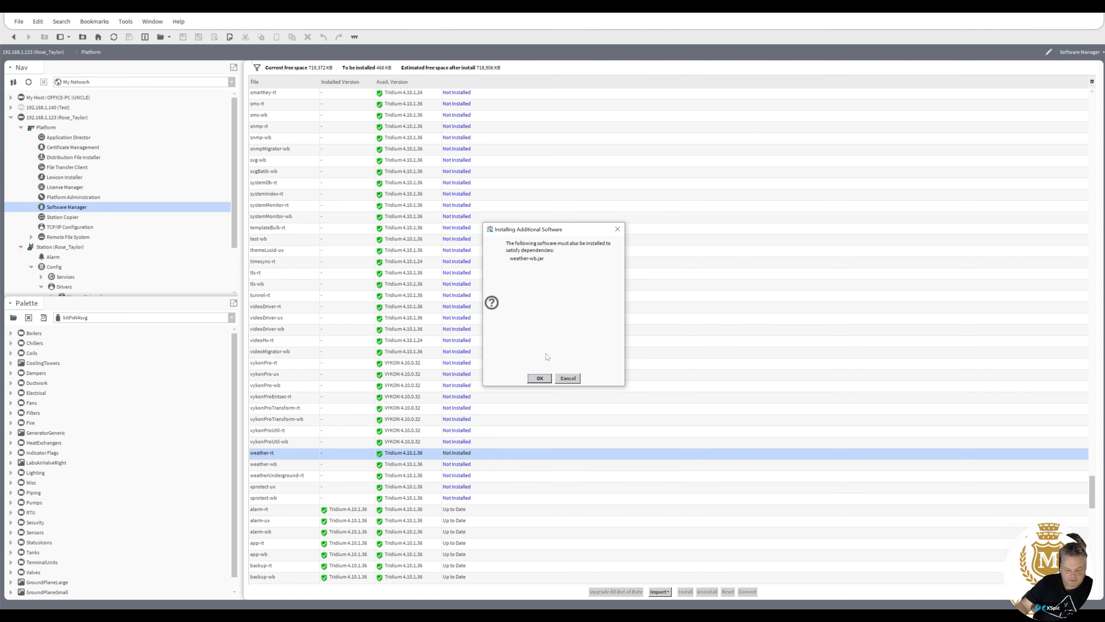
{"action": "left_click", "coordinate": [540, 378]}
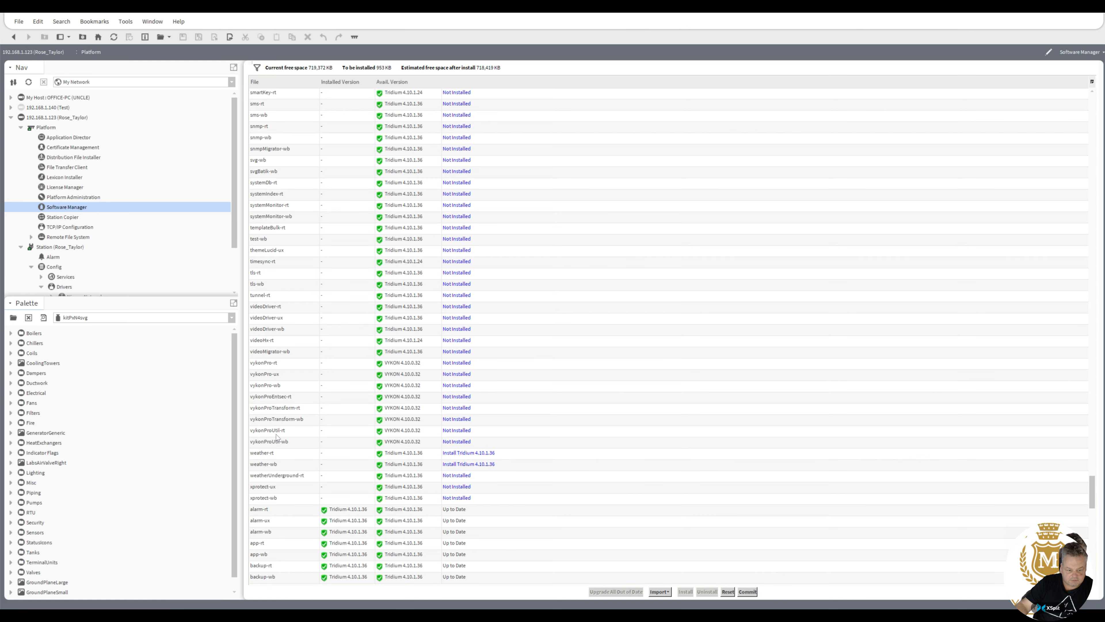
{"action": "left_click", "coordinate": [277, 434]}
{"action": "left_click", "coordinate": [686, 591]}
{"action": "left_click", "coordinate": [543, 377]}
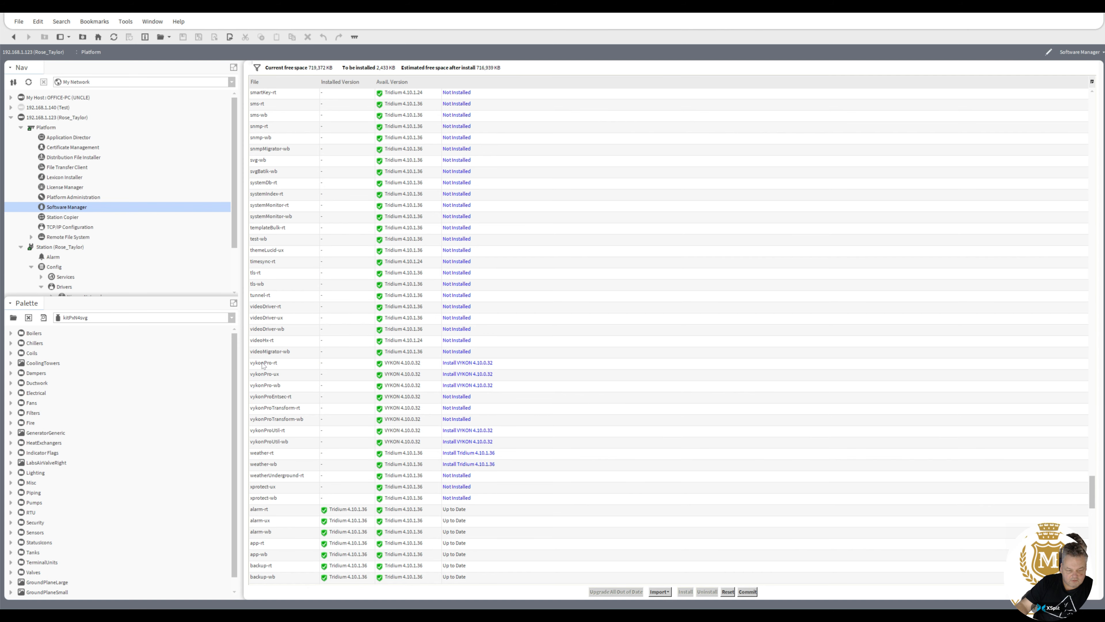
Queue ismaModules-rt and commit all pending module installs.
{"action": "left_click_drag", "start_coordinate": [1096, 495], "coordinate": [1104, 176]}
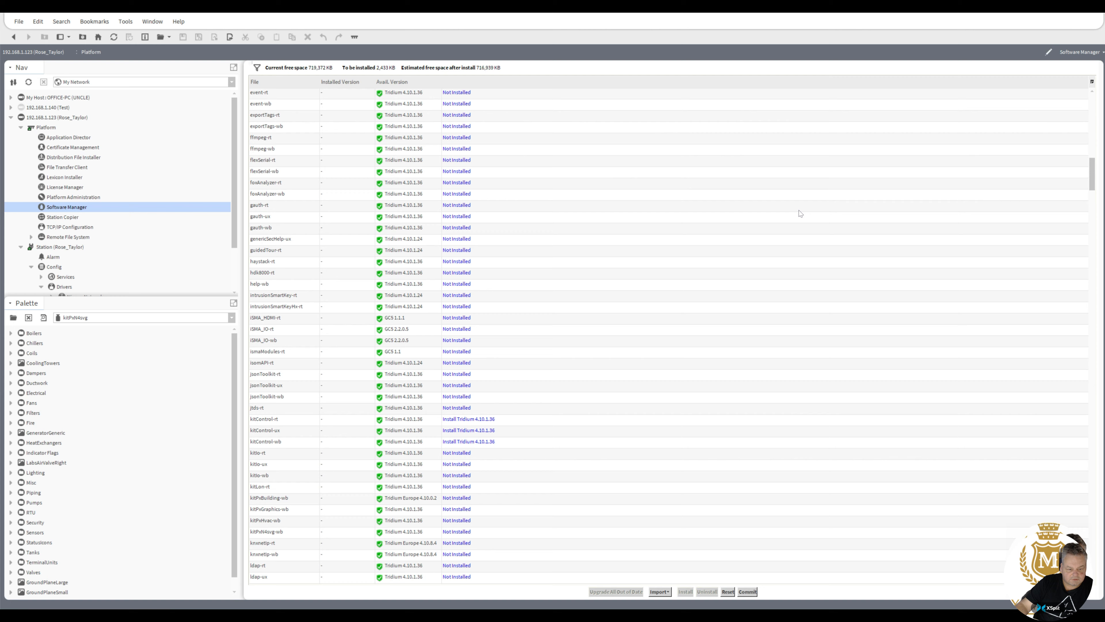
{"action": "left_click", "coordinate": [263, 352]}
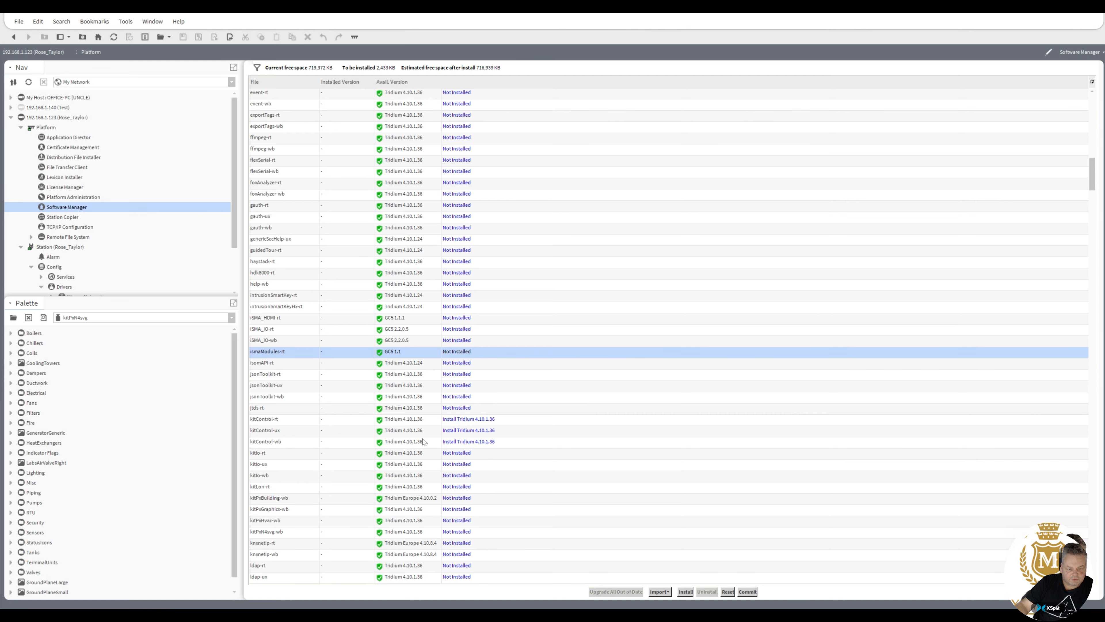
{"action": "left_click", "coordinate": [686, 591]}
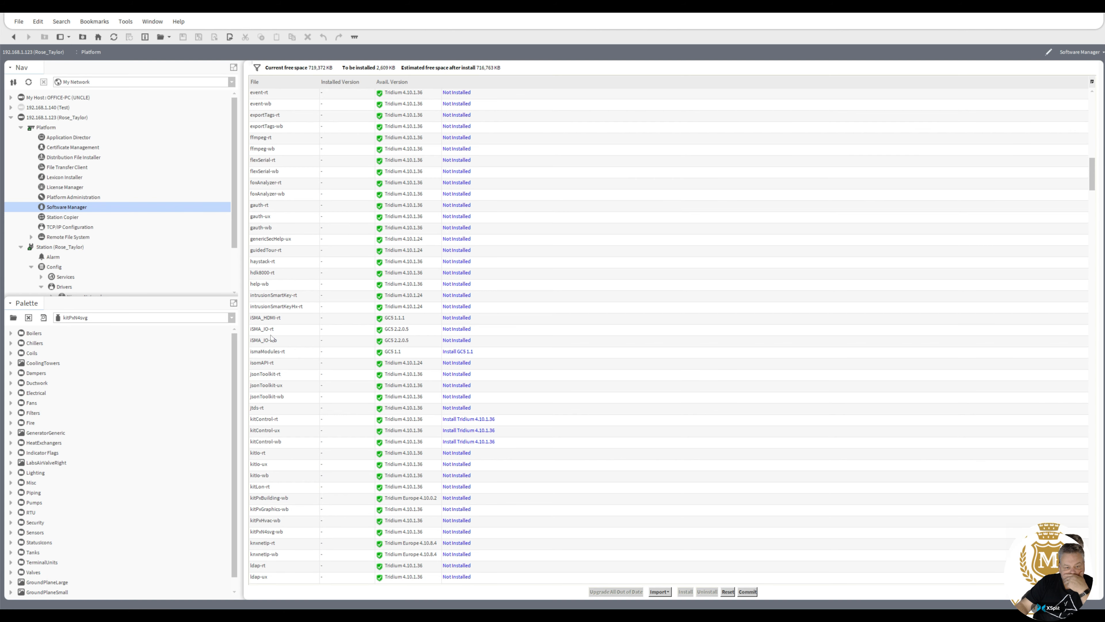
{"action": "left_click", "coordinate": [747, 592]}
Allow applications to stop for the install, then log back in to the restarted station.
{"action": "left_click", "coordinate": [541, 330]}
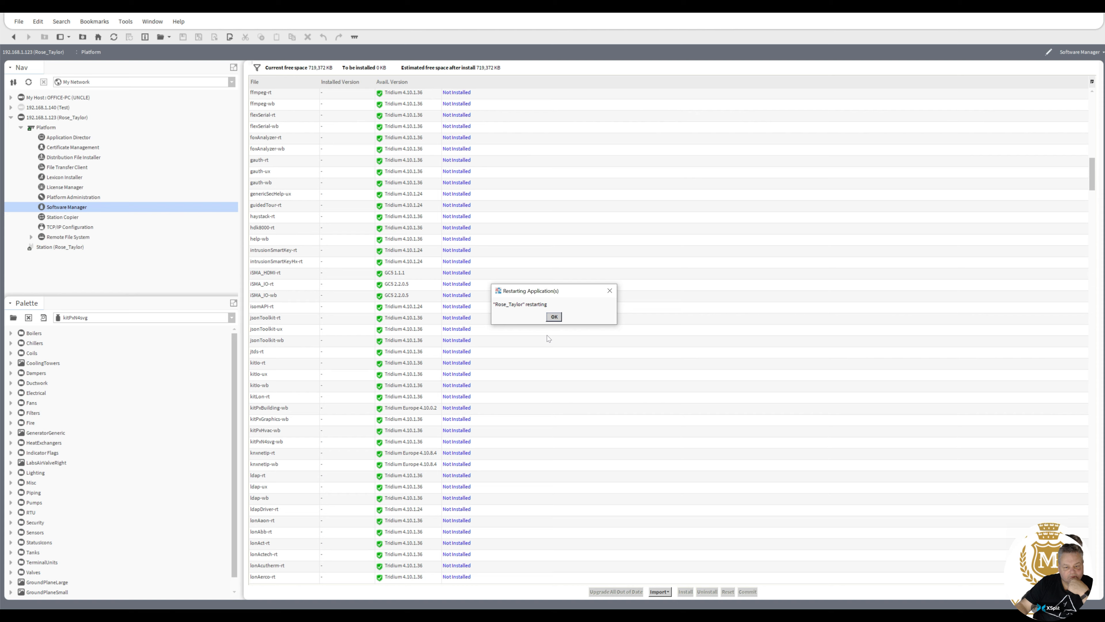
{"action": "left_click", "coordinate": [554, 317]}
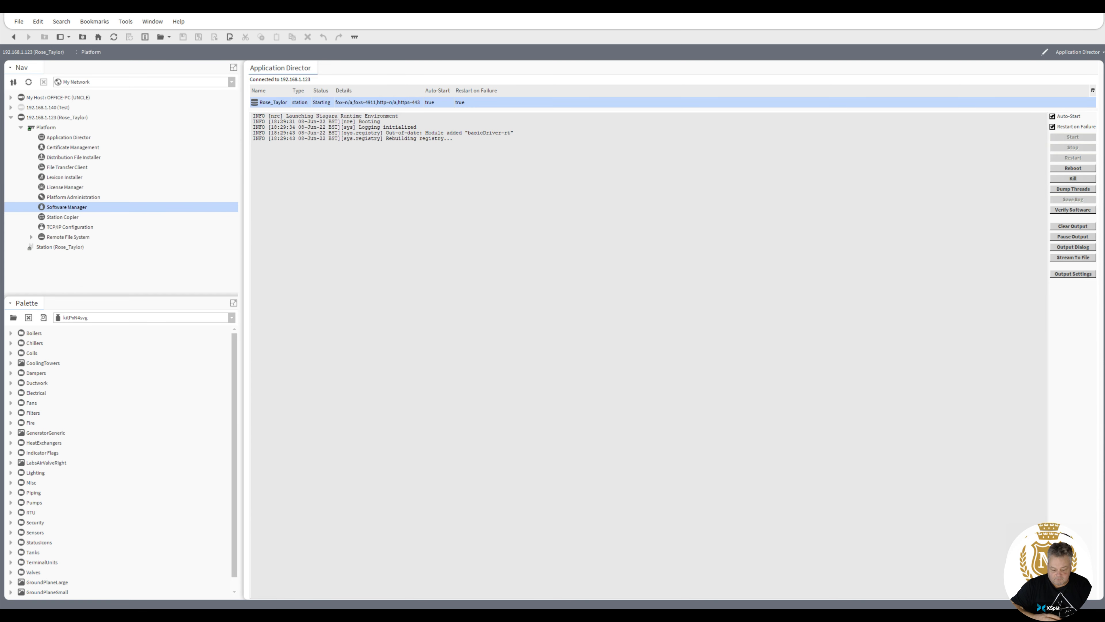
{"action": "left_click", "coordinate": [44, 247]}
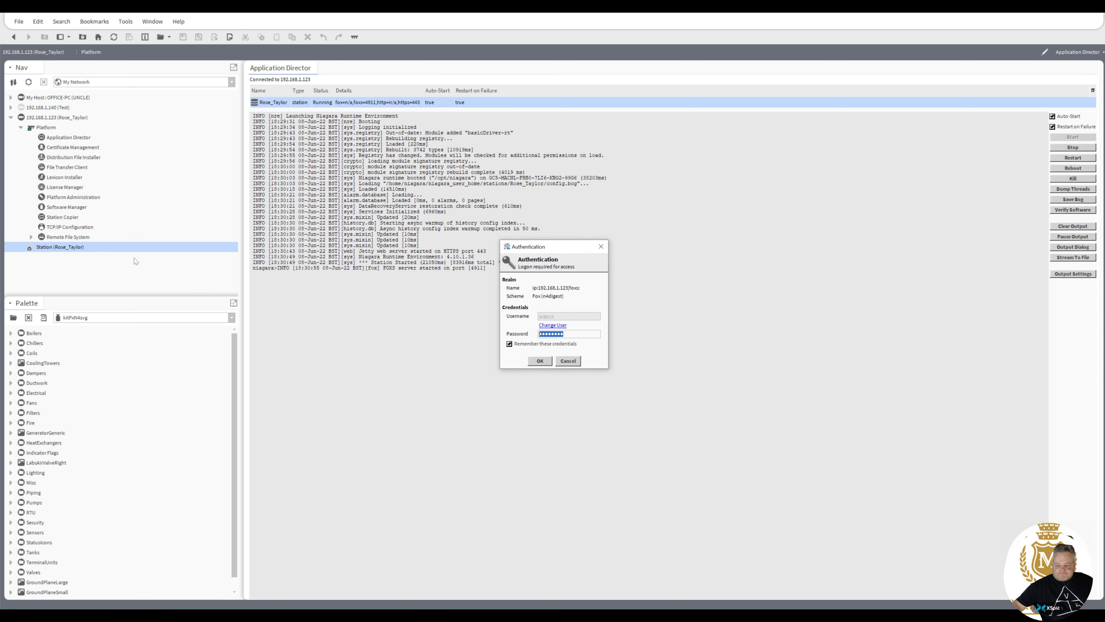
{"action": "left_click", "coordinate": [545, 362]}
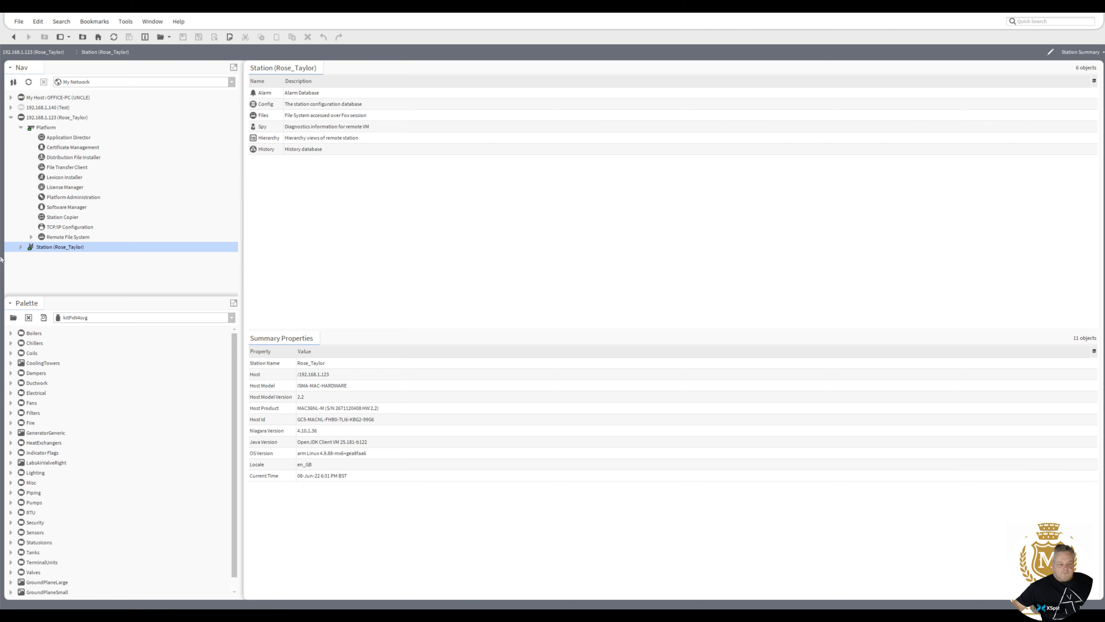
Expand Station > Config > Drivers and open the Drivers driver manager.
{"action": "left_click", "coordinate": [21, 247]}
{"action": "left_click", "coordinate": [31, 266]}
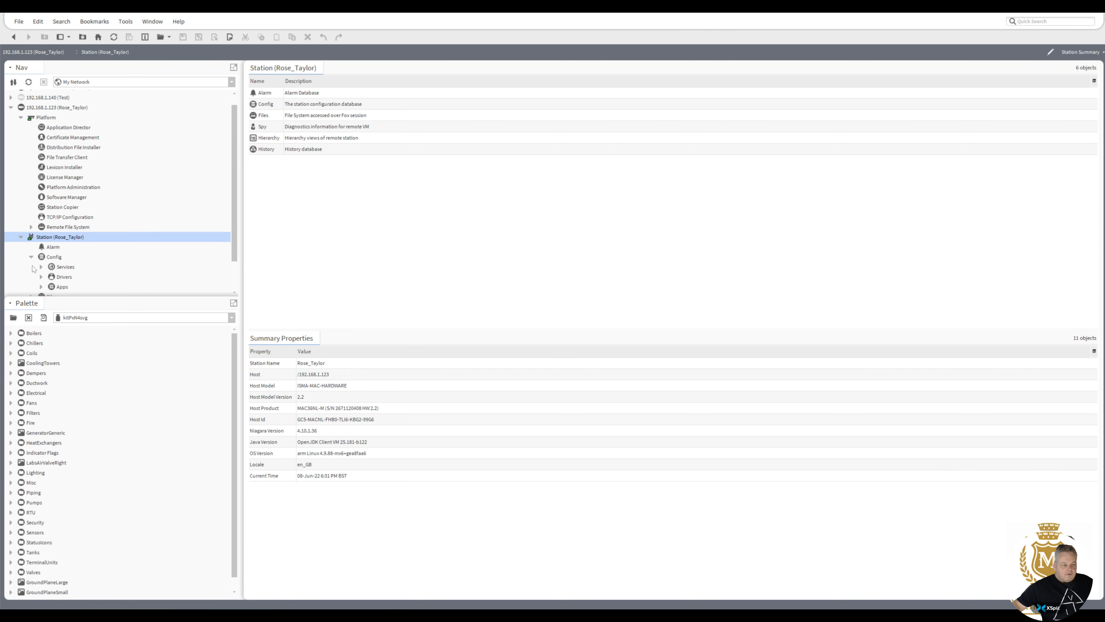
{"action": "left_click", "coordinate": [41, 276]}
{"action": "double_click", "coordinate": [65, 278]}
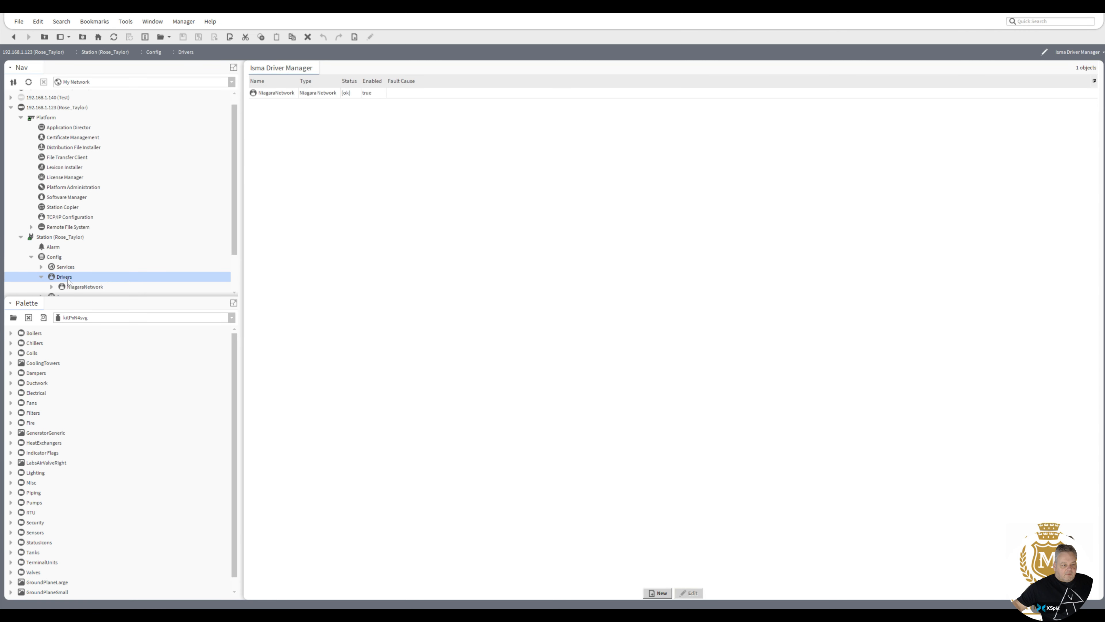
Retry adding an Isma Io Network, read the missing iSMA module error, and close it.
{"action": "left_click", "coordinate": [659, 593]}
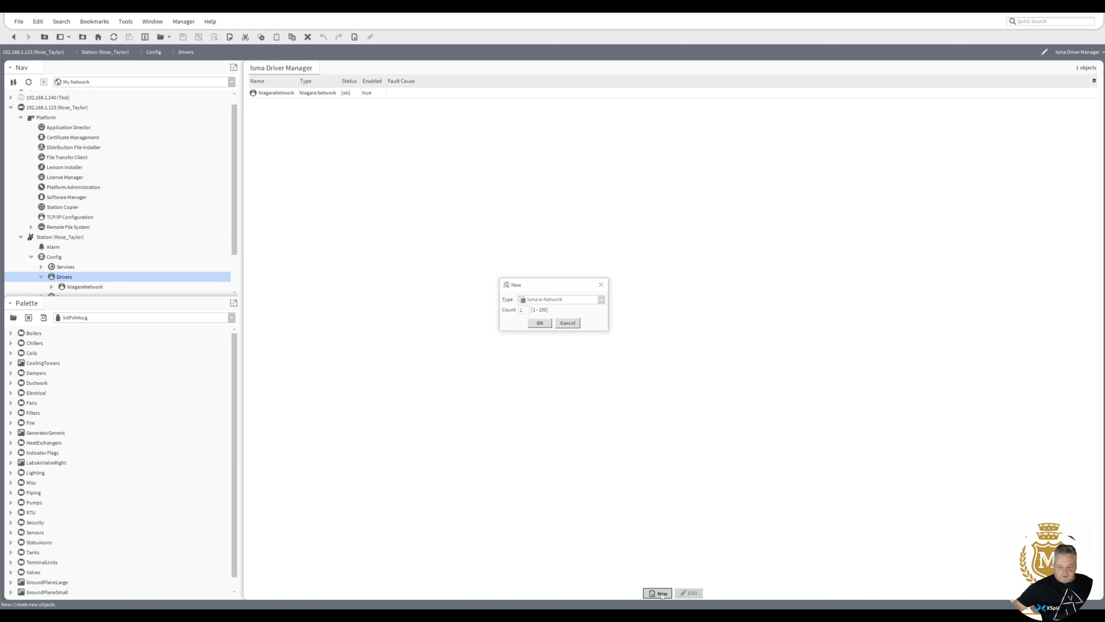
{"action": "left_click", "coordinate": [540, 327]}
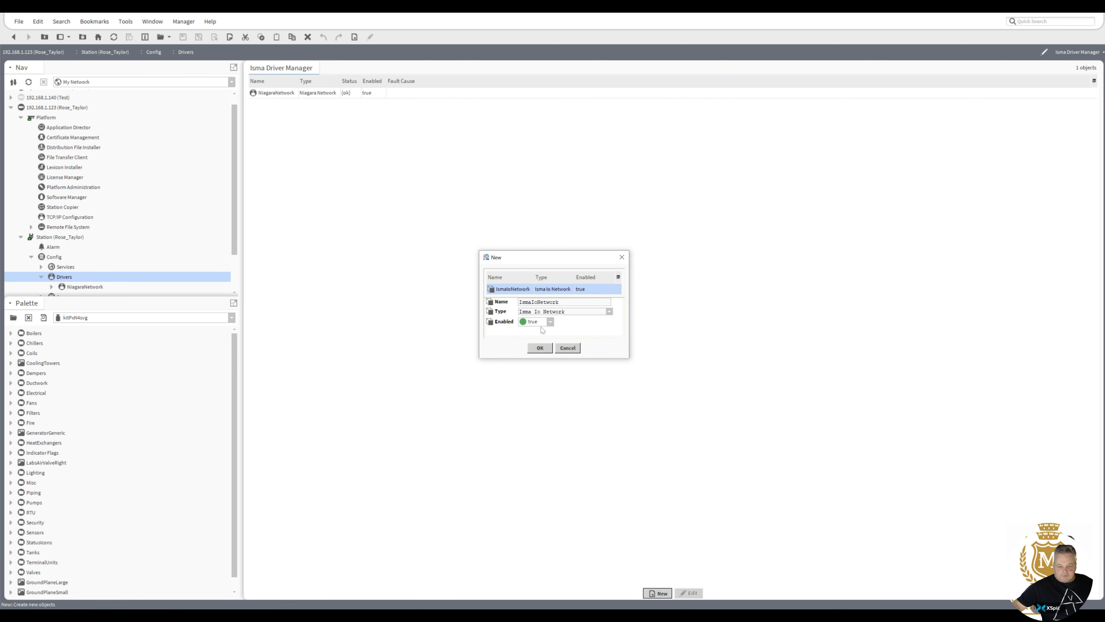
{"action": "left_click", "coordinate": [543, 347]}
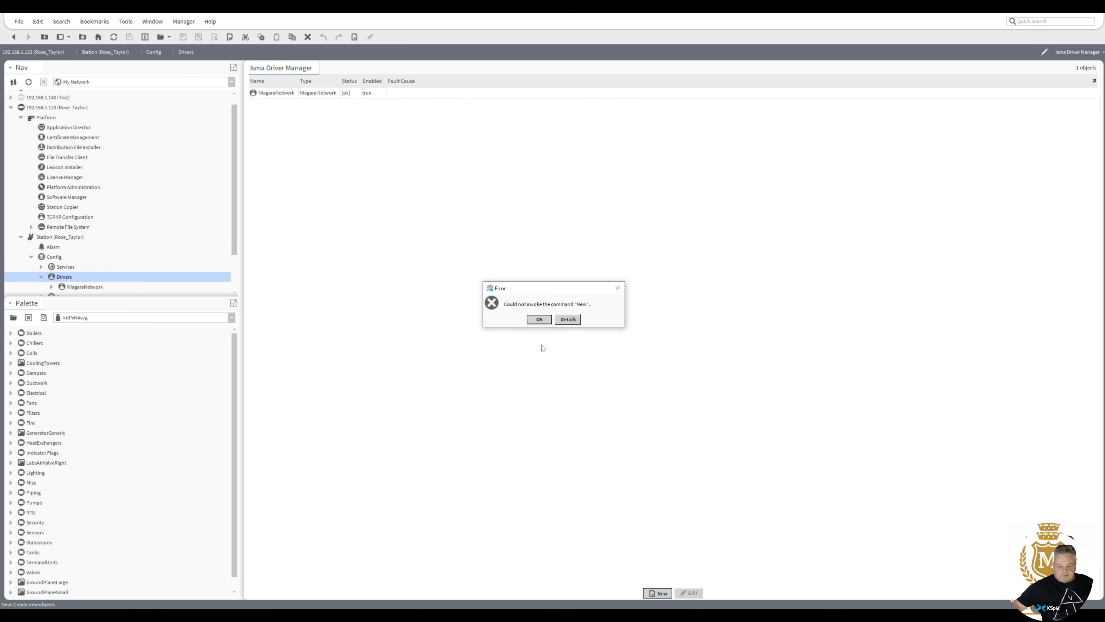
{"action": "left_click", "coordinate": [565, 321]}
{"action": "left_click_drag", "start_coordinate": [625, 346], "coordinate": [962, 345]}
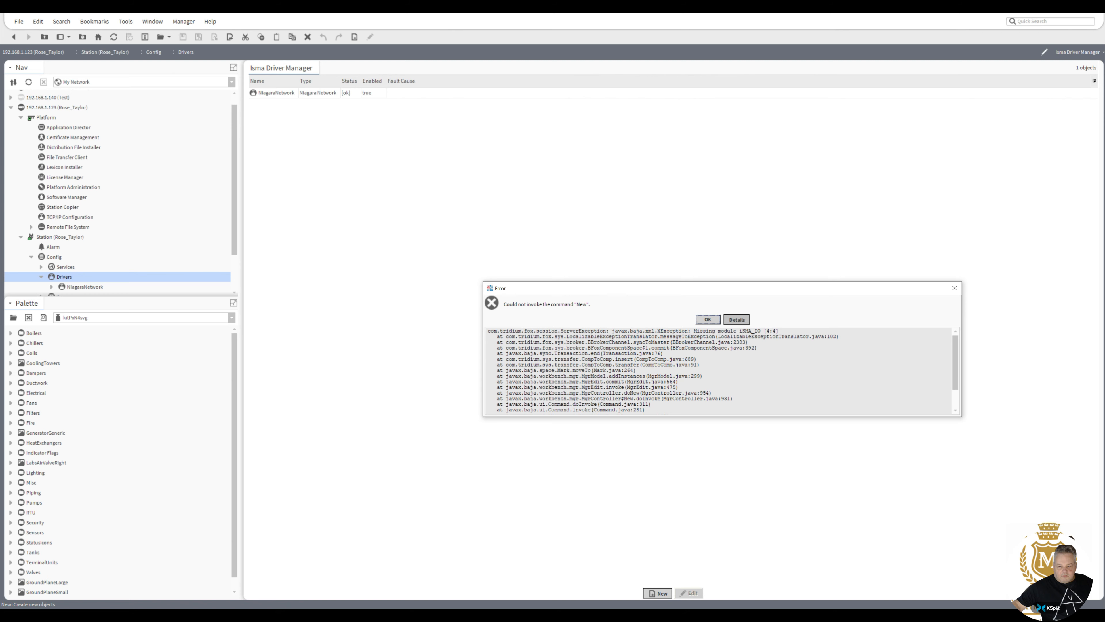
{"action": "left_click", "coordinate": [955, 289]}
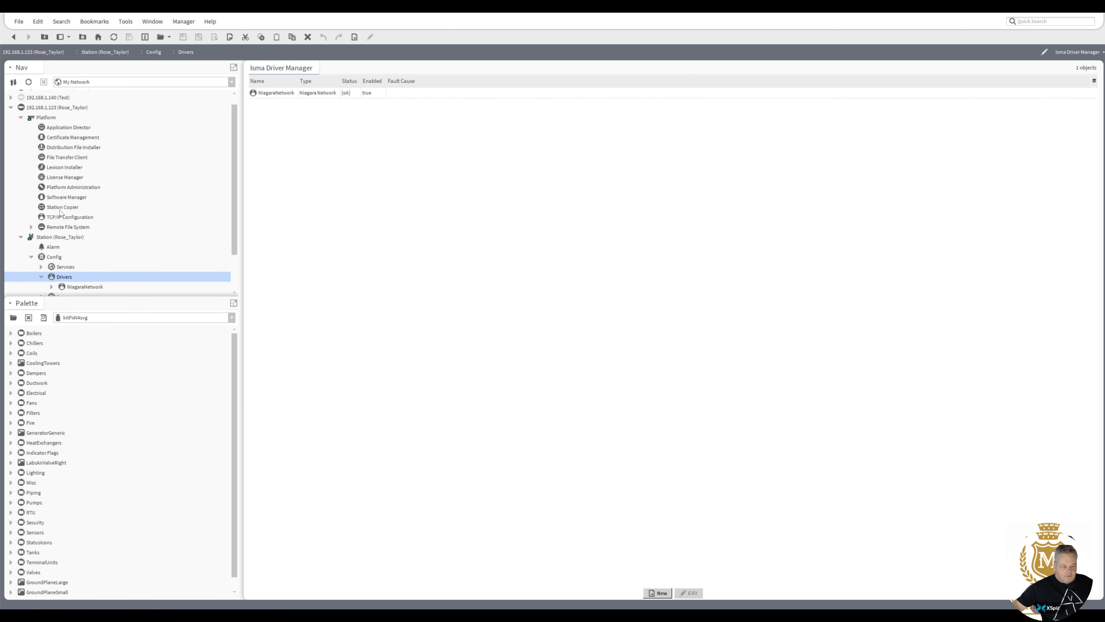
Install and commit iSMA_IO-wb together with its iSMA_IO-rt dependency via Software Manager.
{"action": "double_click", "coordinate": [53, 196]}
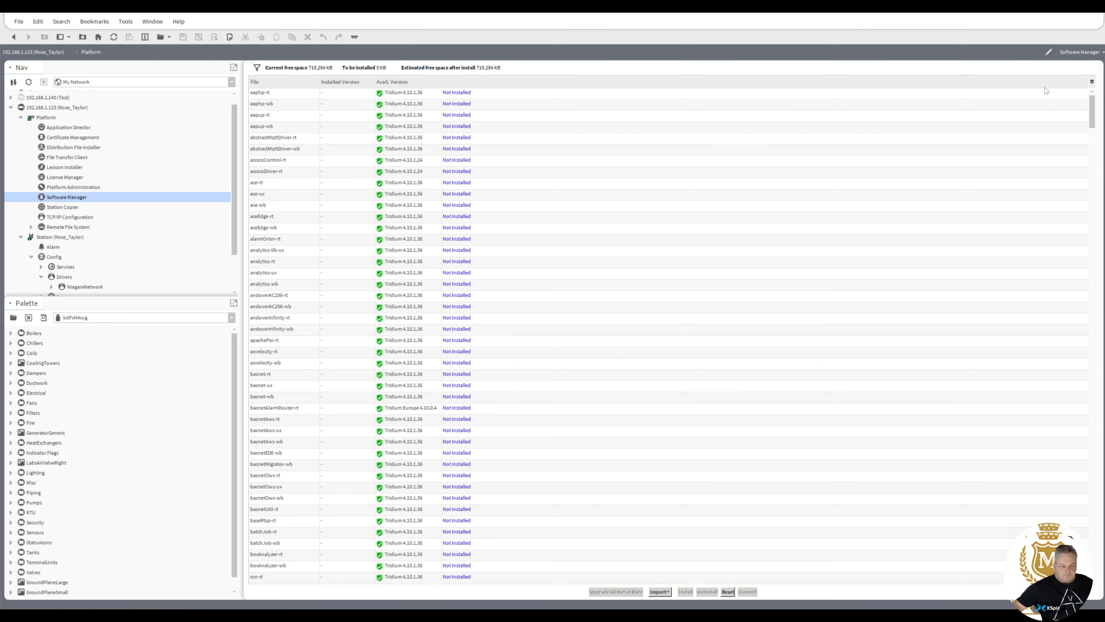
{"action": "left_click_drag", "start_coordinate": [1098, 103], "coordinate": [632, 185]}
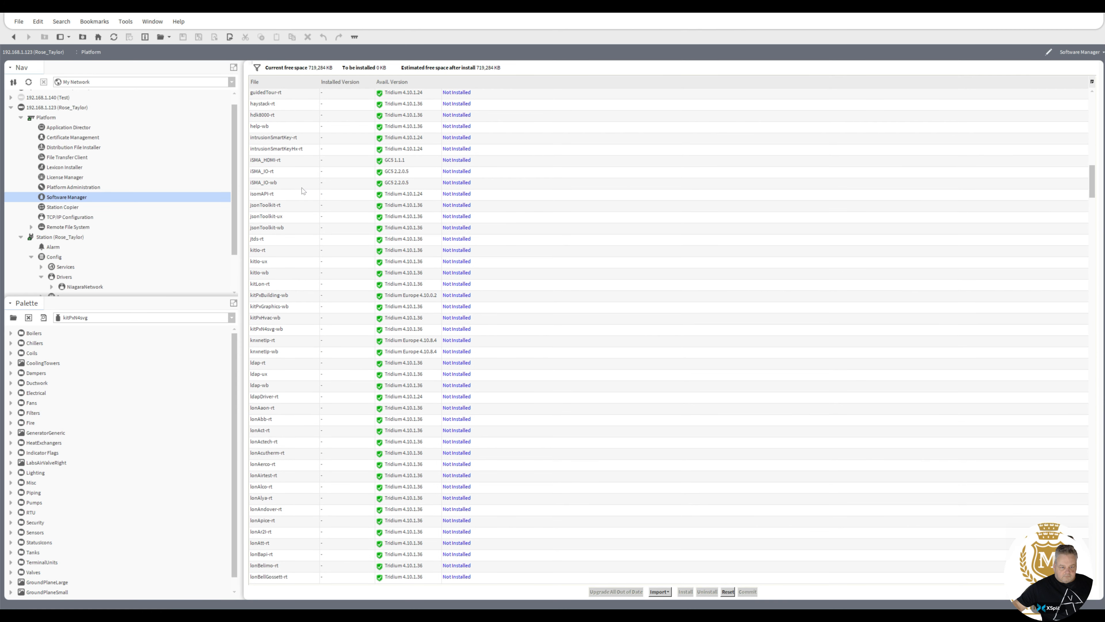
{"action": "left_click", "coordinate": [267, 186]}
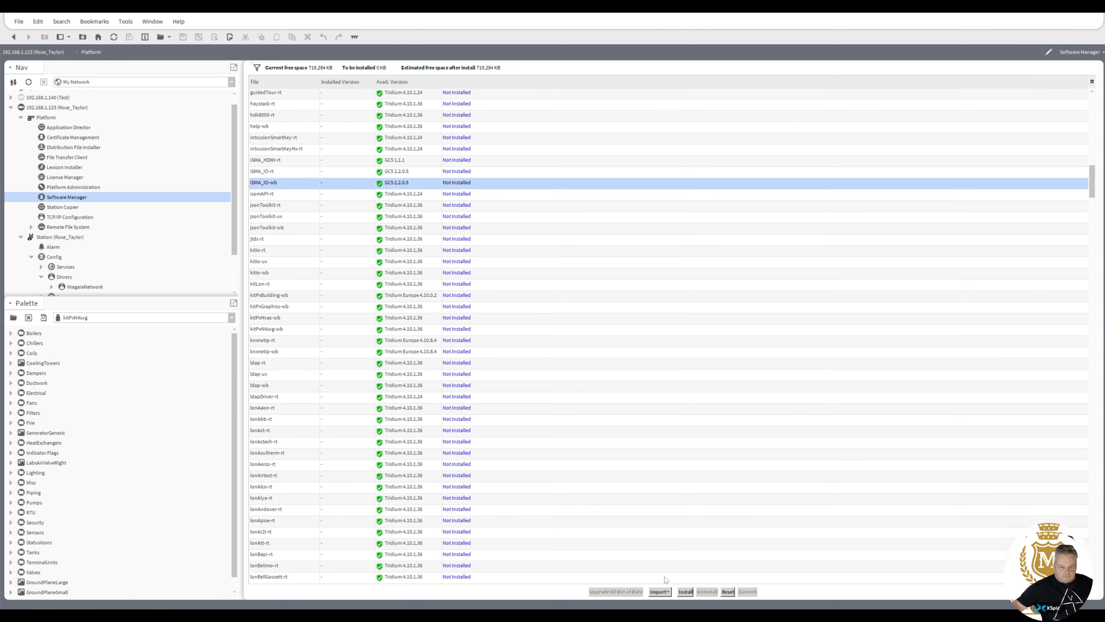
{"action": "left_click", "coordinate": [684, 592]}
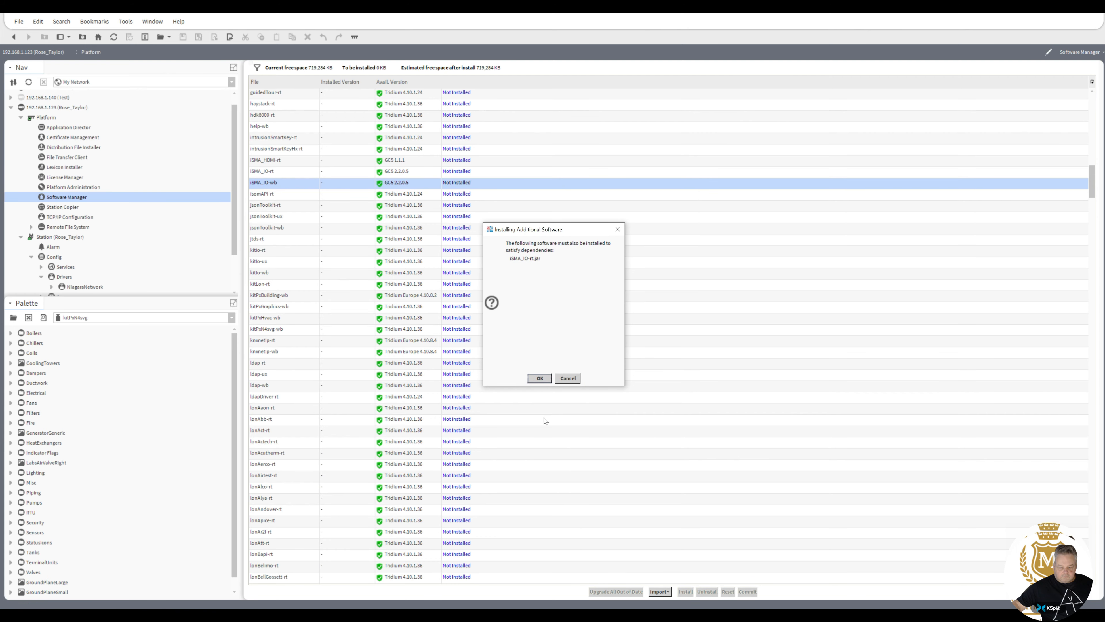
{"action": "left_click", "coordinate": [540, 378]}
{"action": "left_click", "coordinate": [747, 591]}
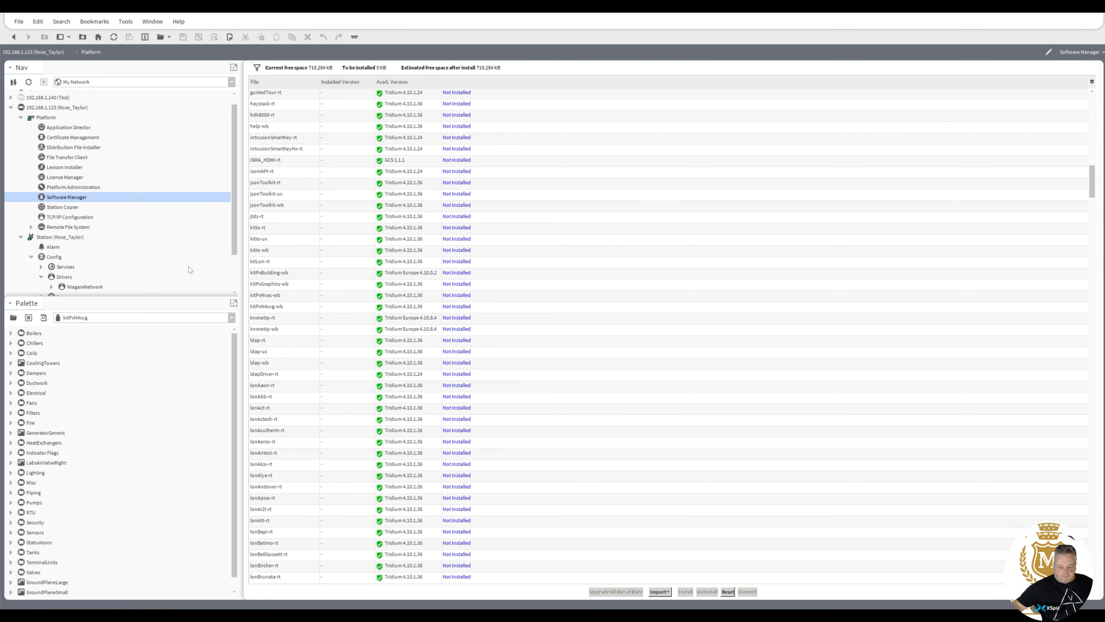
Add one Isma Io Network, named IsmaIoNetwork, to the station's Drivers.
{"action": "double_click", "coordinate": [57, 277]}
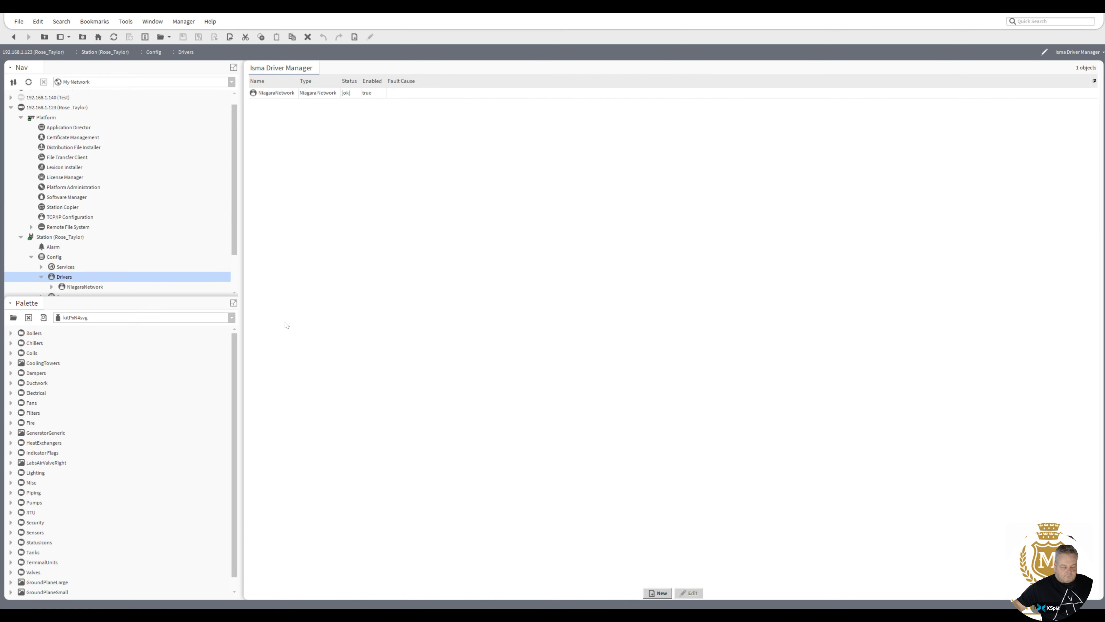
{"action": "left_click", "coordinate": [657, 593]}
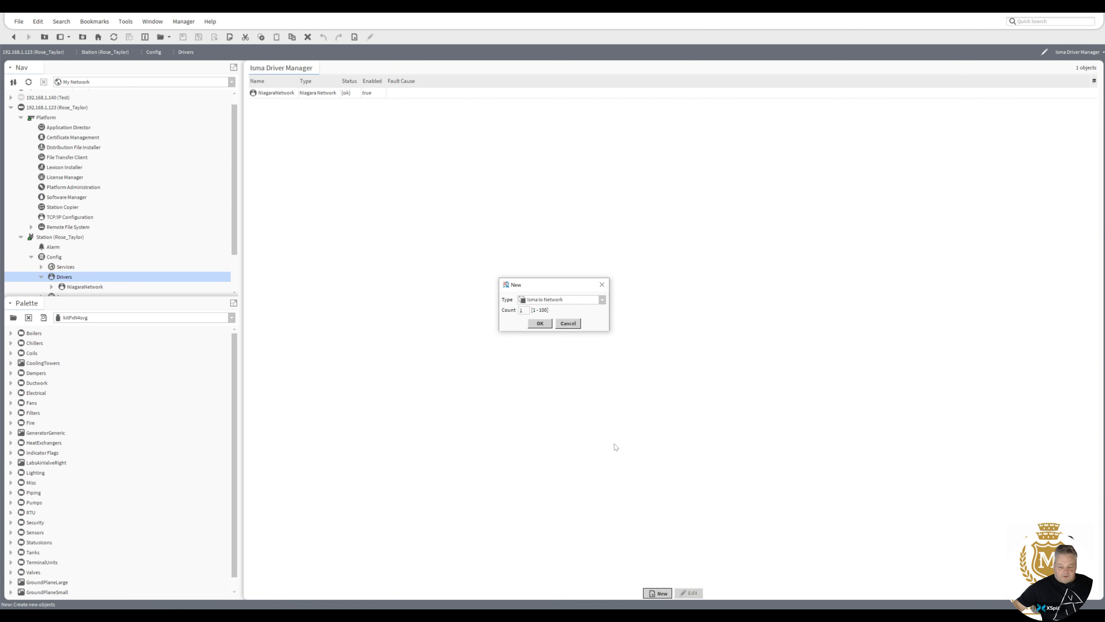
{"action": "left_click", "coordinate": [540, 323]}
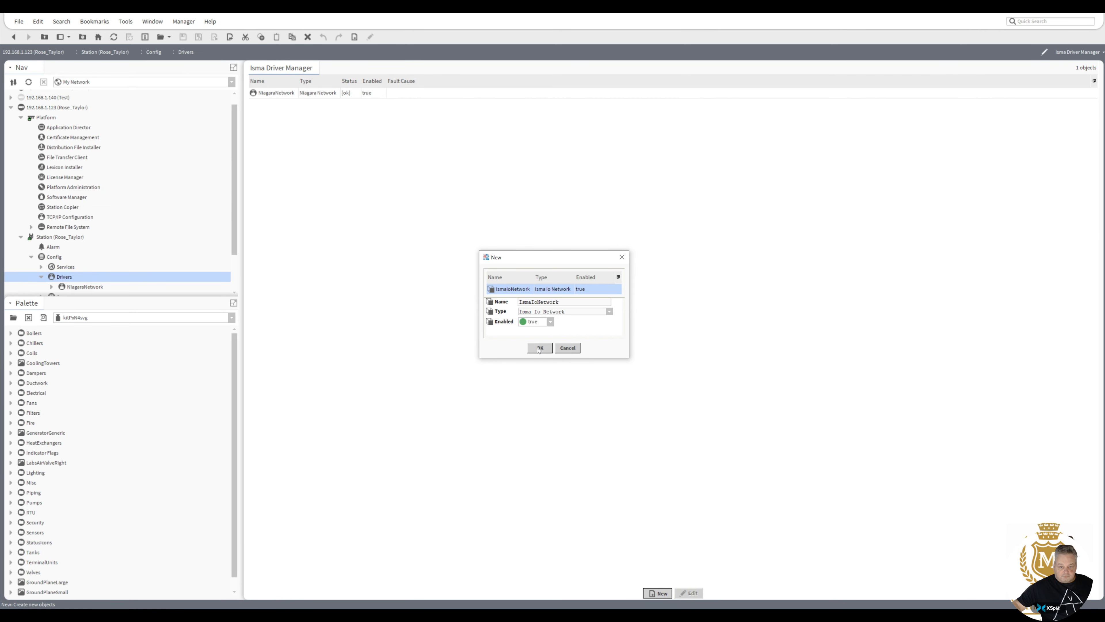
{"action": "left_click", "coordinate": [539, 349]}
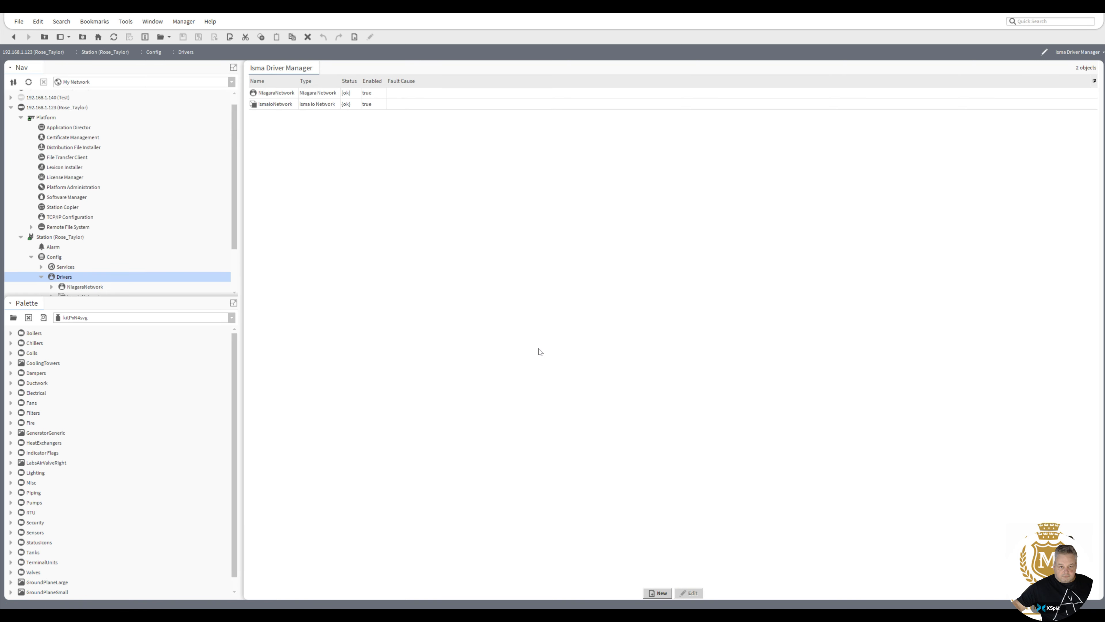
Create a new driver network of type Mbus Network, named MbusNetwork.
{"action": "left_click", "coordinate": [659, 593]}
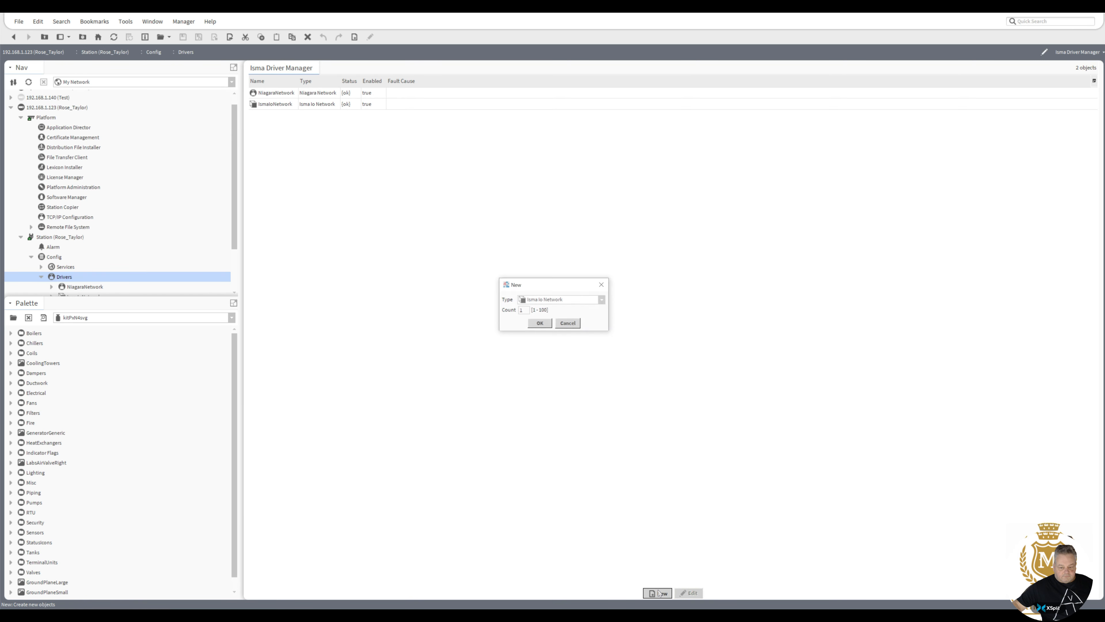
{"action": "left_click", "coordinate": [603, 301]}
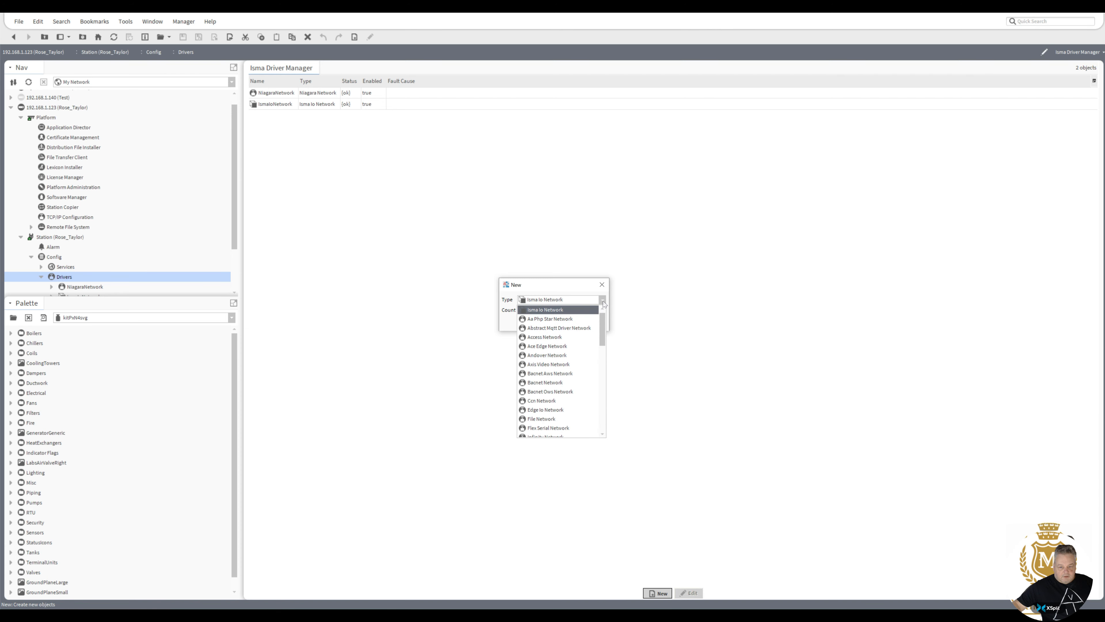
{"action": "left_click_drag", "start_coordinate": [603, 328], "coordinate": [604, 350]}
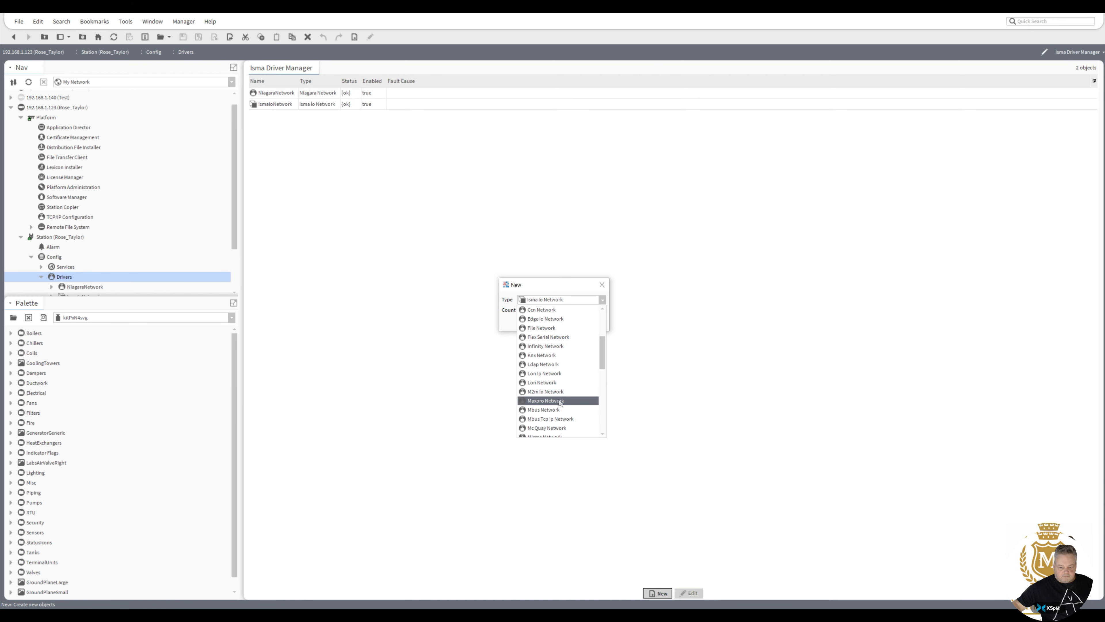
{"action": "left_click", "coordinate": [549, 411]}
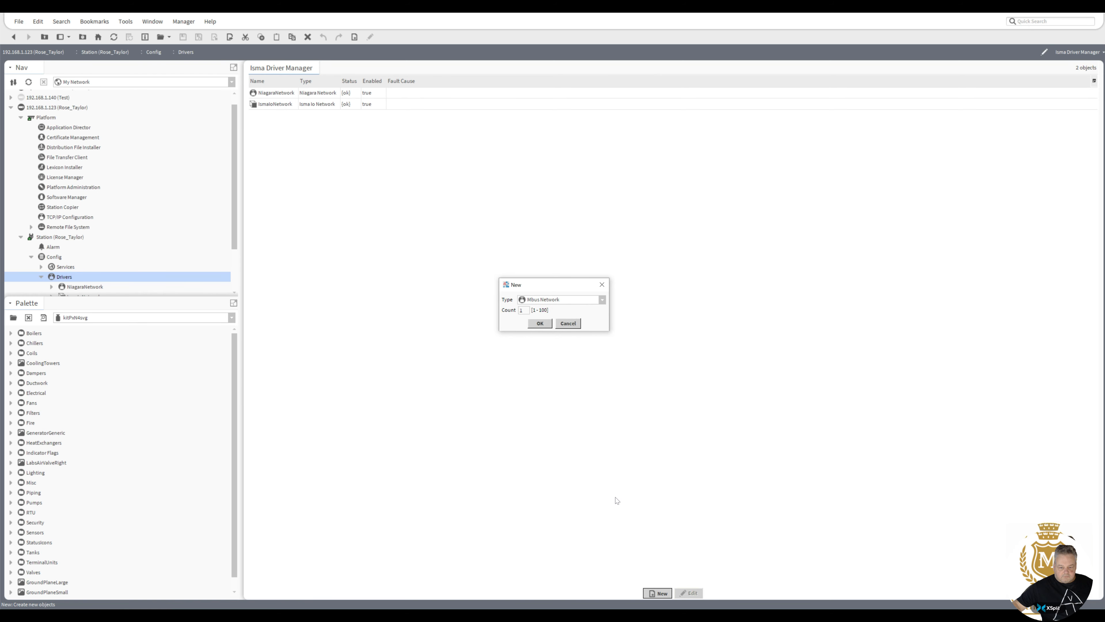
{"action": "left_click", "coordinate": [540, 323]}
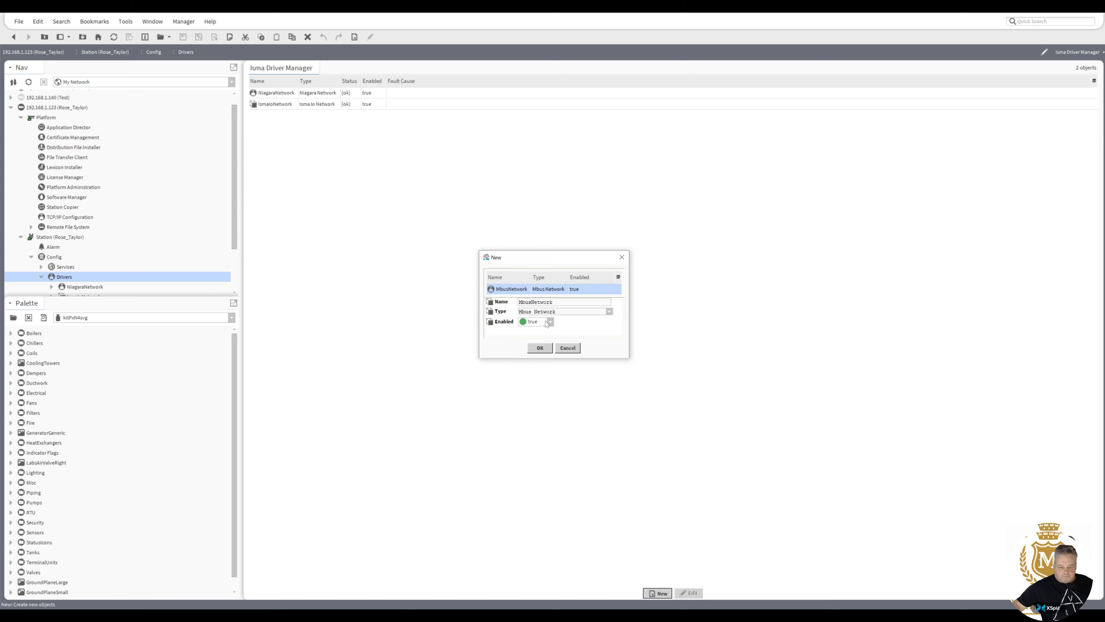
{"action": "left_click", "coordinate": [540, 348]}
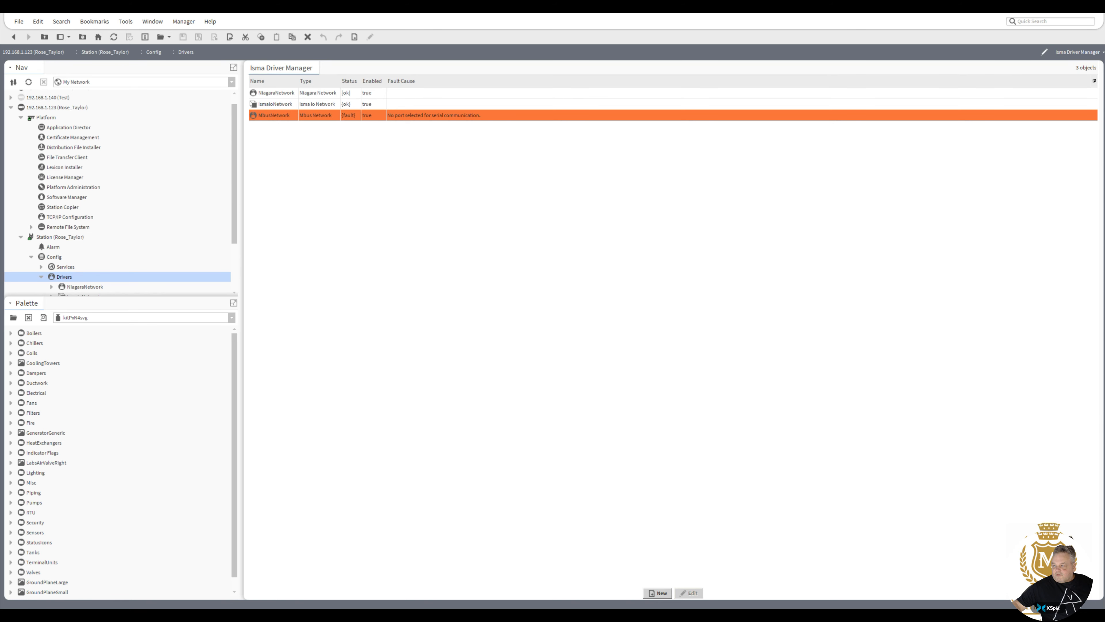
{"action": "left_click_drag", "start_coordinate": [1104, 88], "coordinate": [687, 99]}
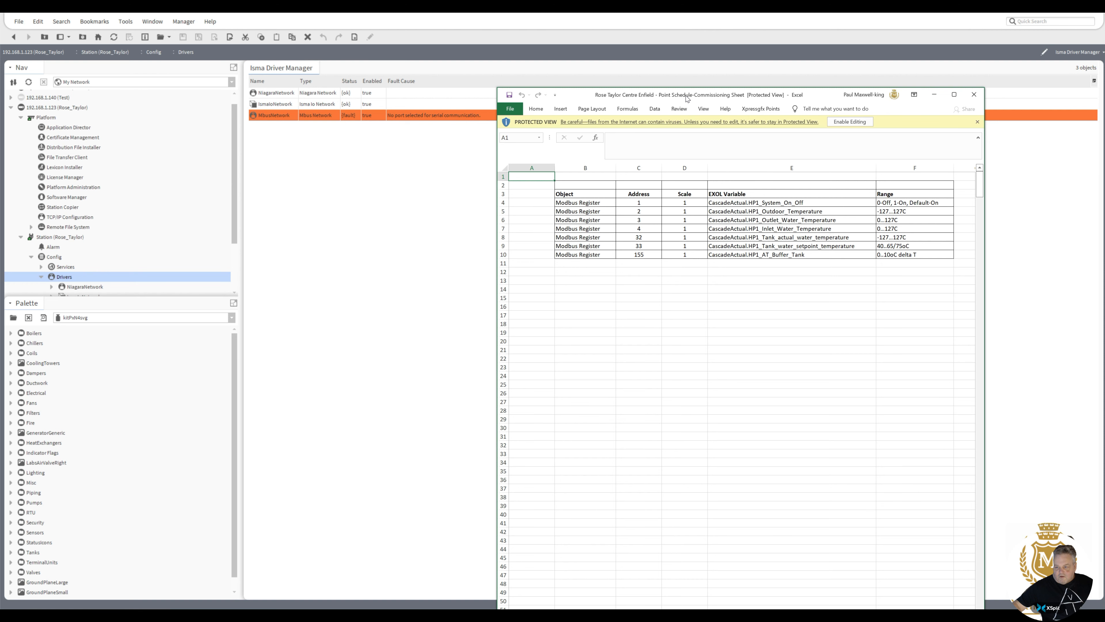
{"action": "left_click_drag", "start_coordinate": [687, 100], "coordinate": [1104, 70]}
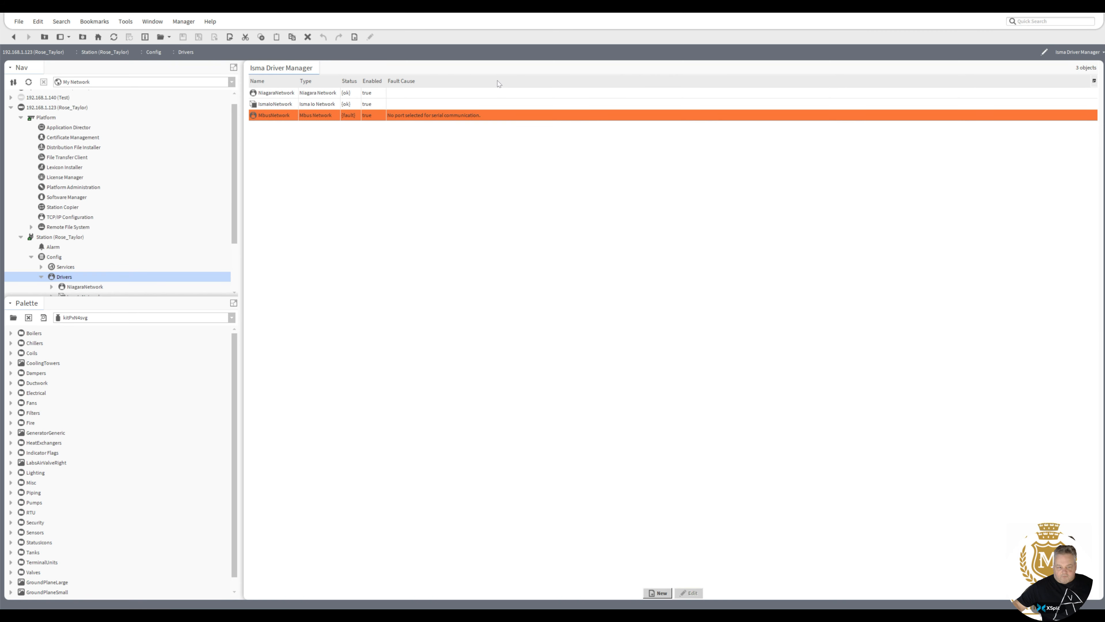
Mark modbusAsync-rt for installation in the Software Manager, accepting its dependent modules.
{"action": "double_click", "coordinate": [65, 198]}
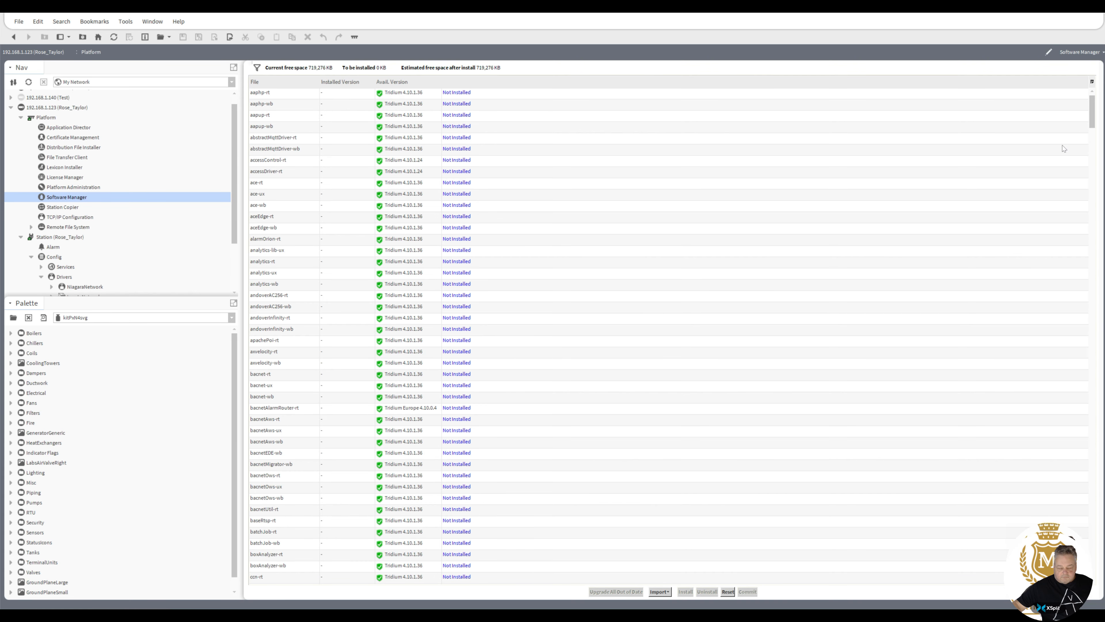
{"action": "left_click_drag", "start_coordinate": [1094, 122], "coordinate": [1091, 358]}
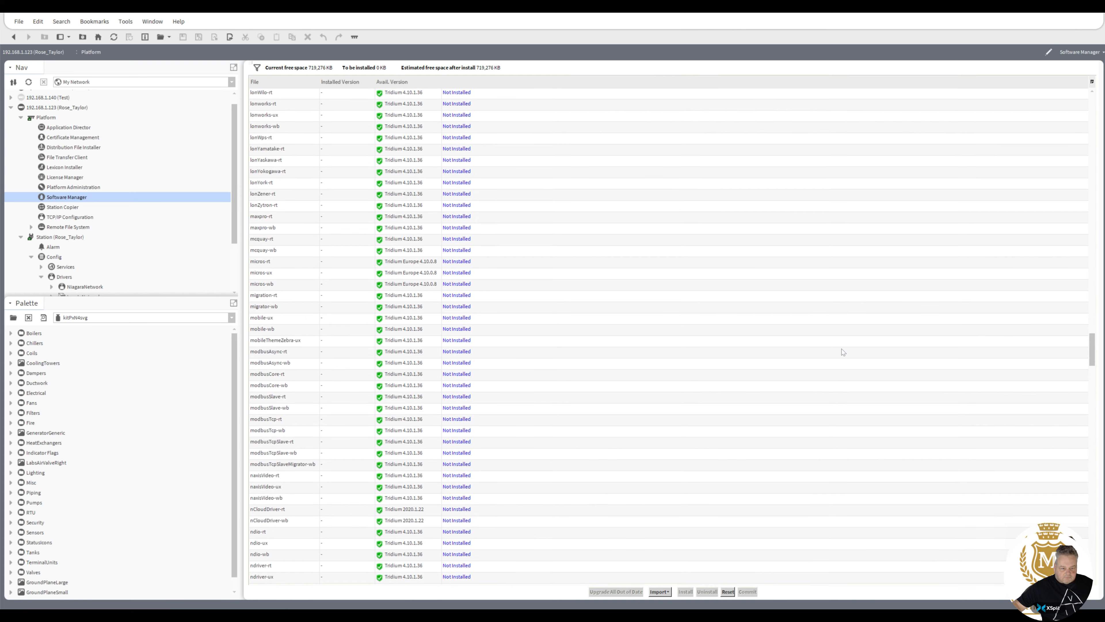
{"action": "left_click", "coordinate": [284, 353]}
{"action": "left_click", "coordinate": [685, 592]}
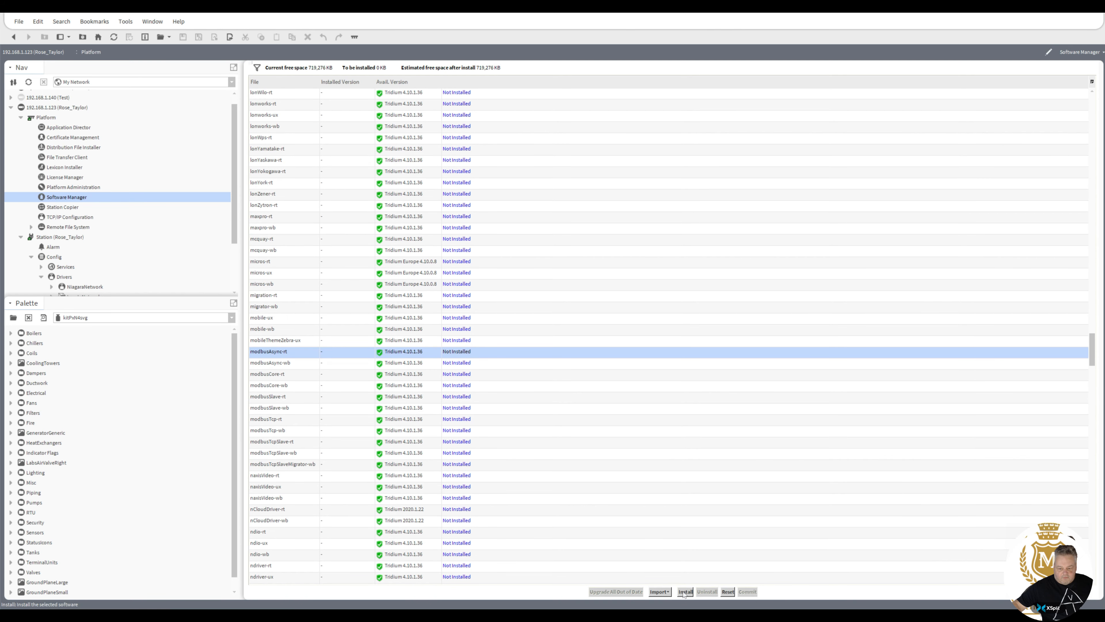
{"action": "left_click", "coordinate": [540, 378]}
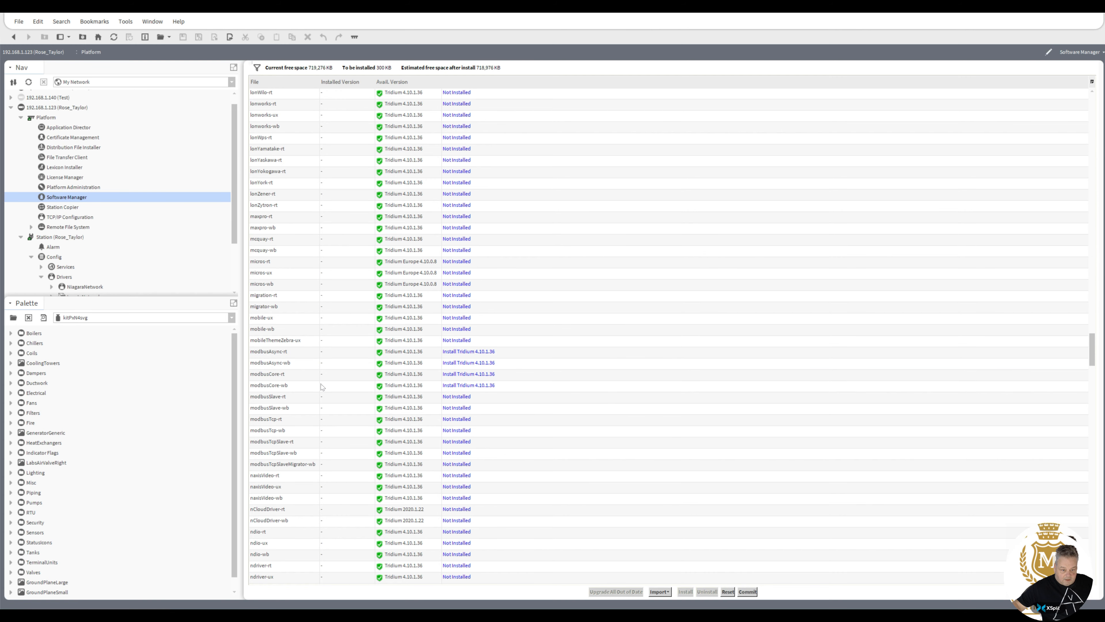
Mark modbusTcp-rt and modbusTcp-wb for installation and commit the pending installs.
{"action": "left_click", "coordinate": [275, 421]}
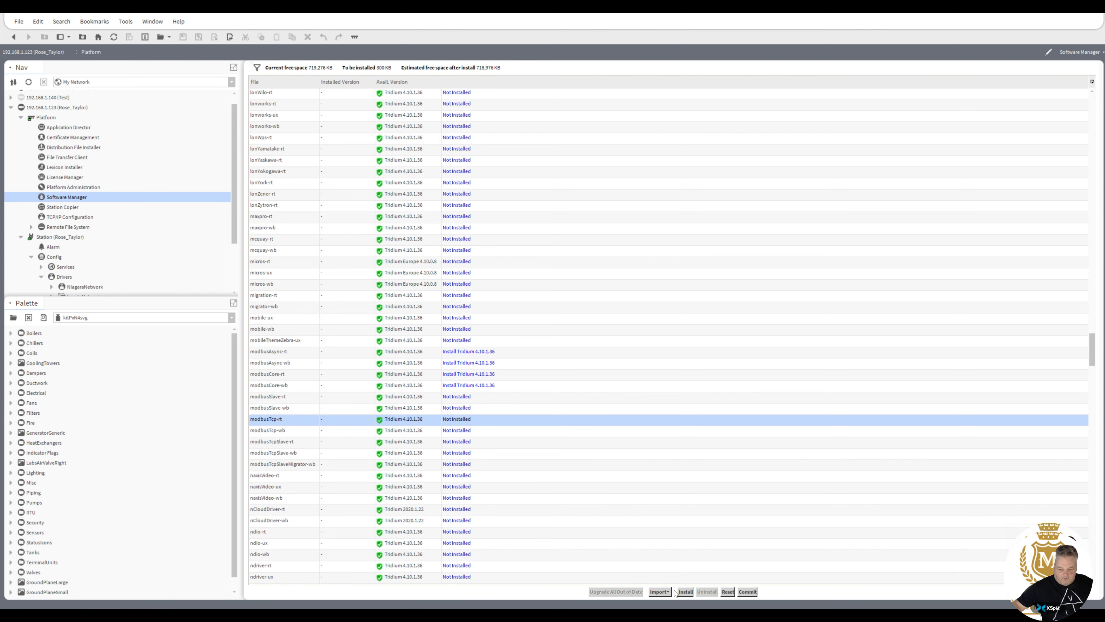
{"action": "left_click", "coordinate": [686, 593]}
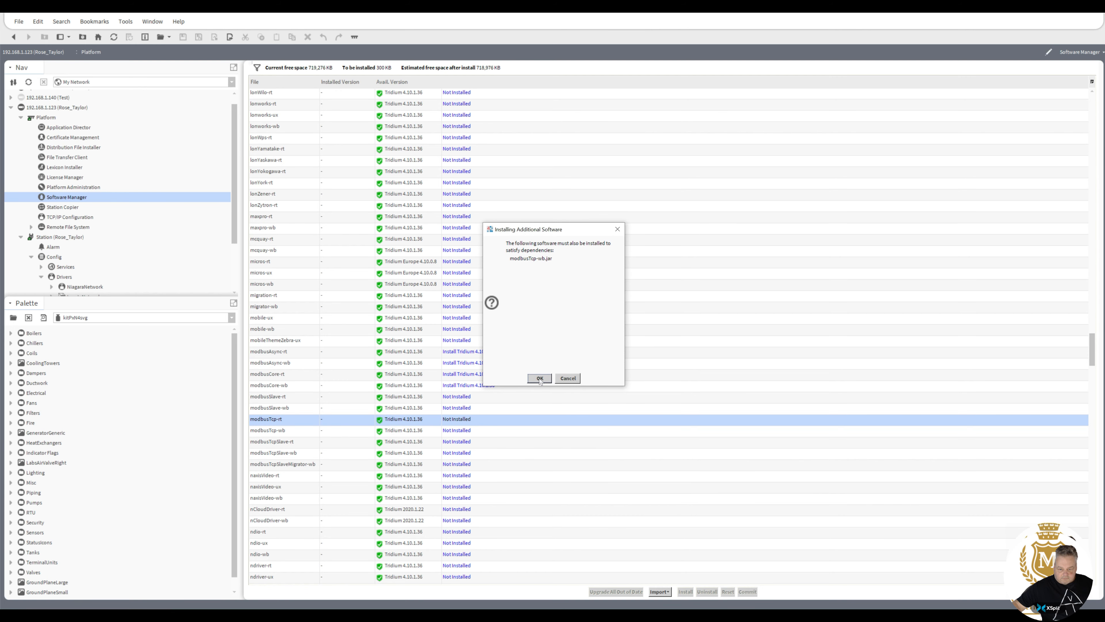
{"action": "left_click", "coordinate": [567, 379]}
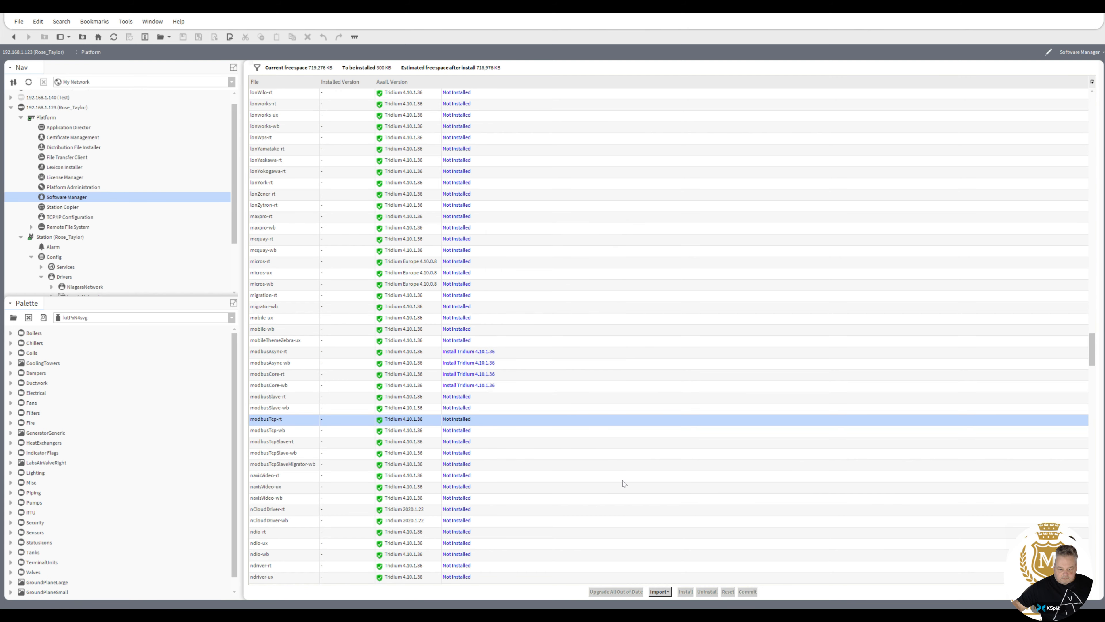
{"action": "left_click", "coordinate": [746, 591]}
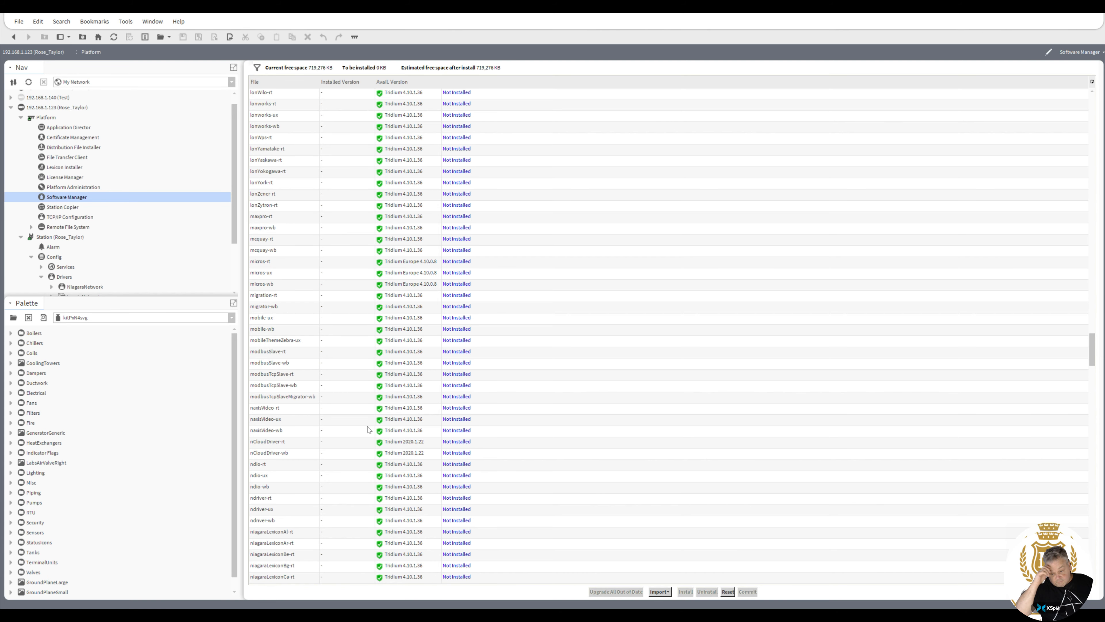
{"action": "double_click", "coordinate": [66, 277]}
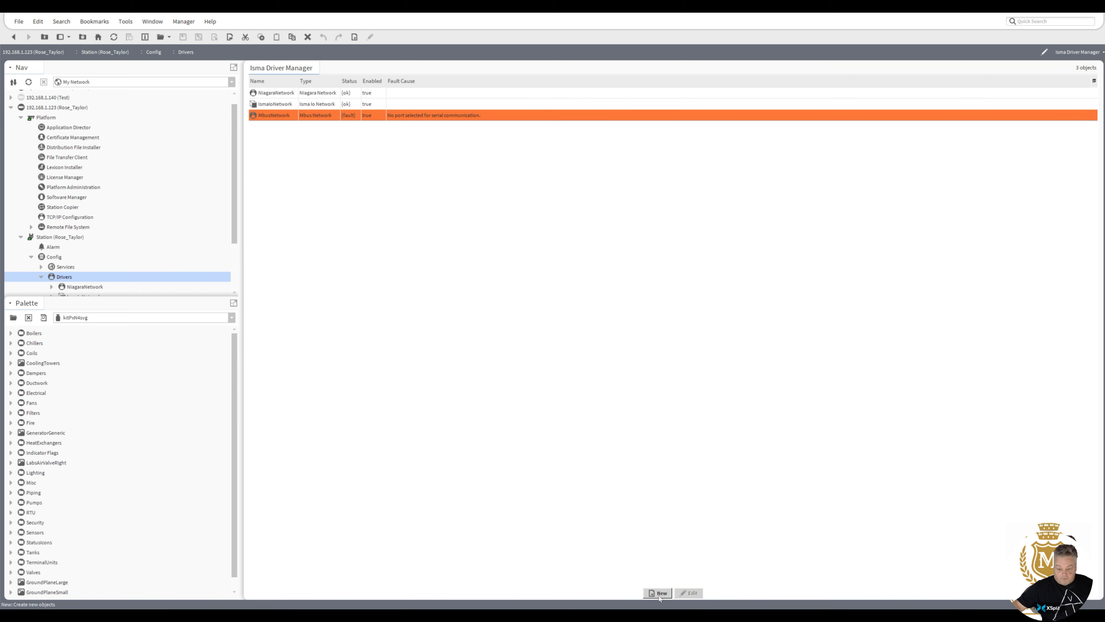
Create a new driver network of type Modbus Async Network with default name and settings.
{"action": "left_click", "coordinate": [660, 593]}
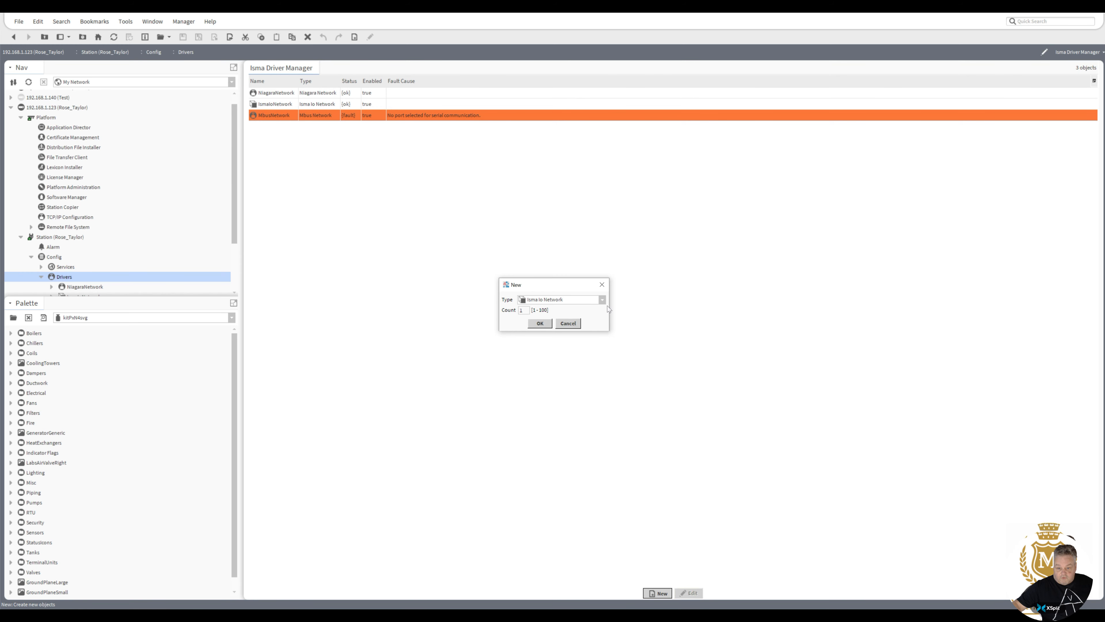
{"action": "left_click", "coordinate": [603, 300]}
{"action": "left_click_drag", "start_coordinate": [606, 326], "coordinate": [605, 356]}
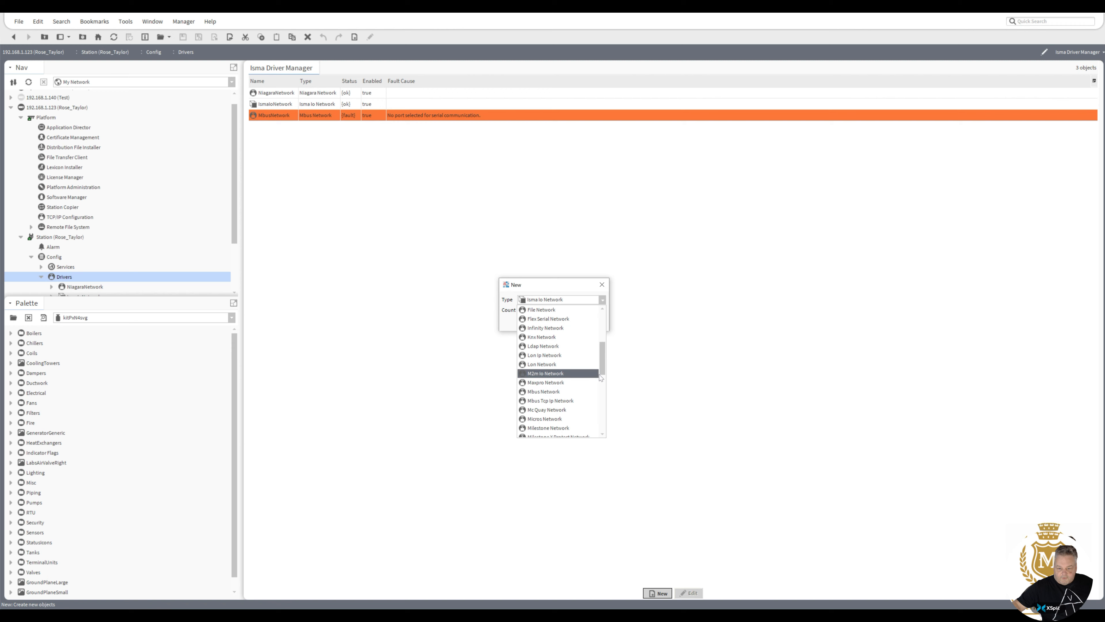
{"action": "scroll", "coordinate": [600, 378], "scroll_direction": "down", "scroll_amount": 3}
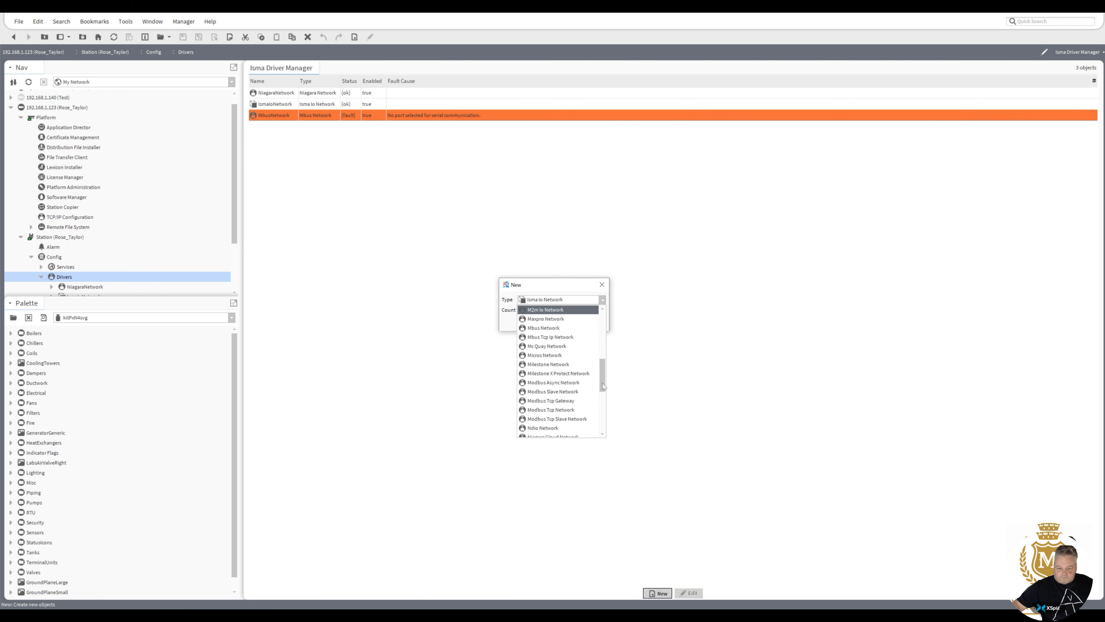
{"action": "left_click", "coordinate": [550, 383]}
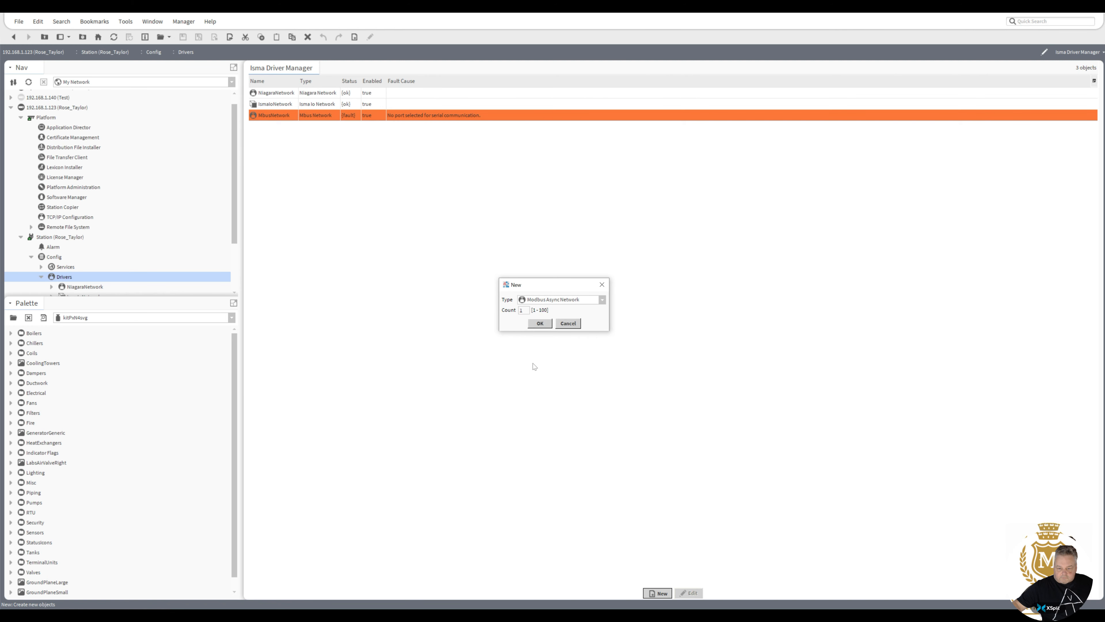
{"action": "left_click", "coordinate": [539, 324]}
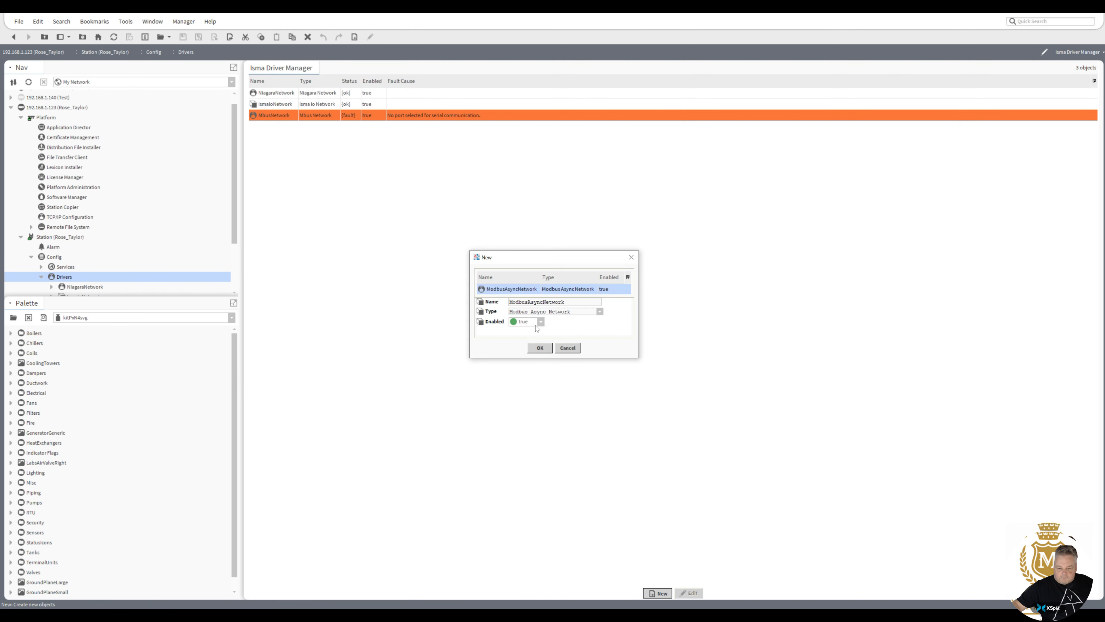
{"action": "left_click", "coordinate": [543, 351]}
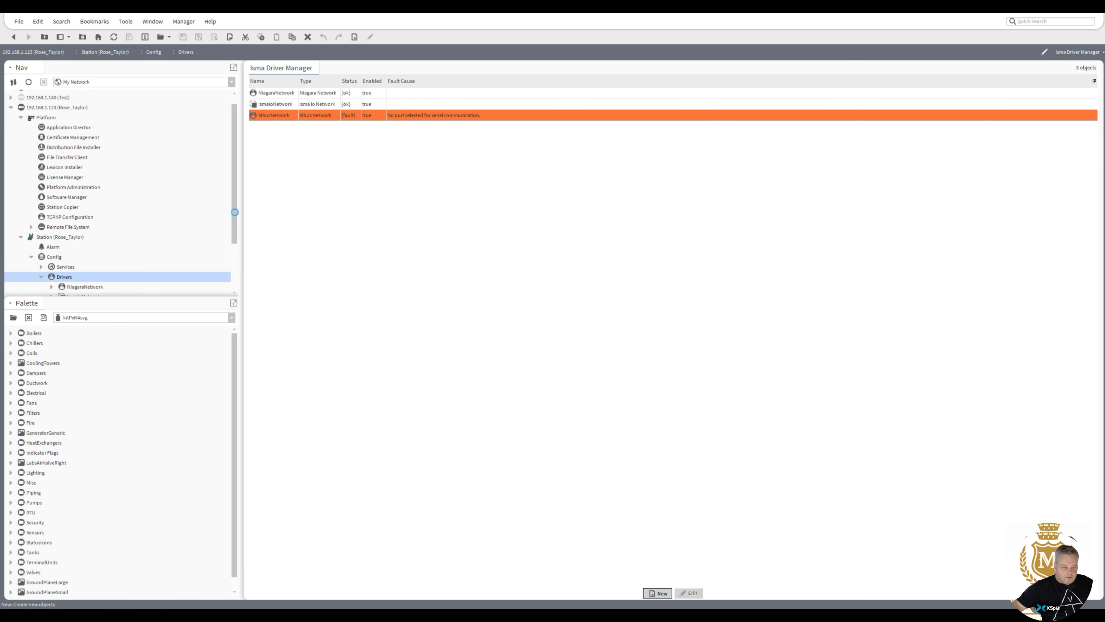
{"action": "left_click_drag", "start_coordinate": [233, 204], "coordinate": [238, 244]}
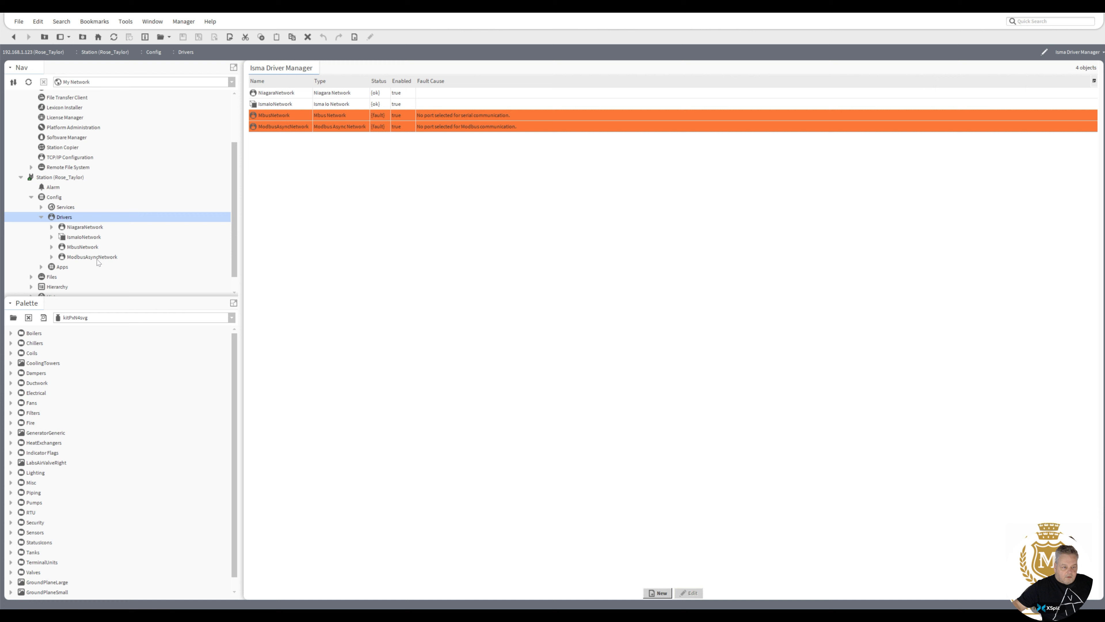
{"action": "double_click", "coordinate": [88, 249]}
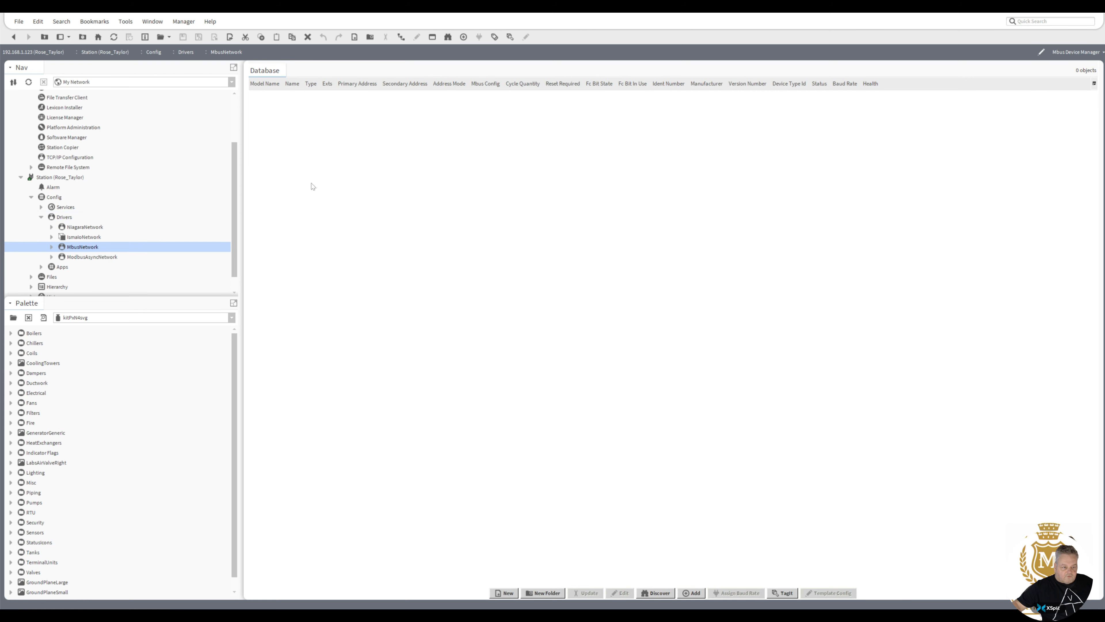
Set MbusNetwork's serial port to COM2 at Baud2400 and save.
{"action": "right_click", "coordinate": [90, 249]}
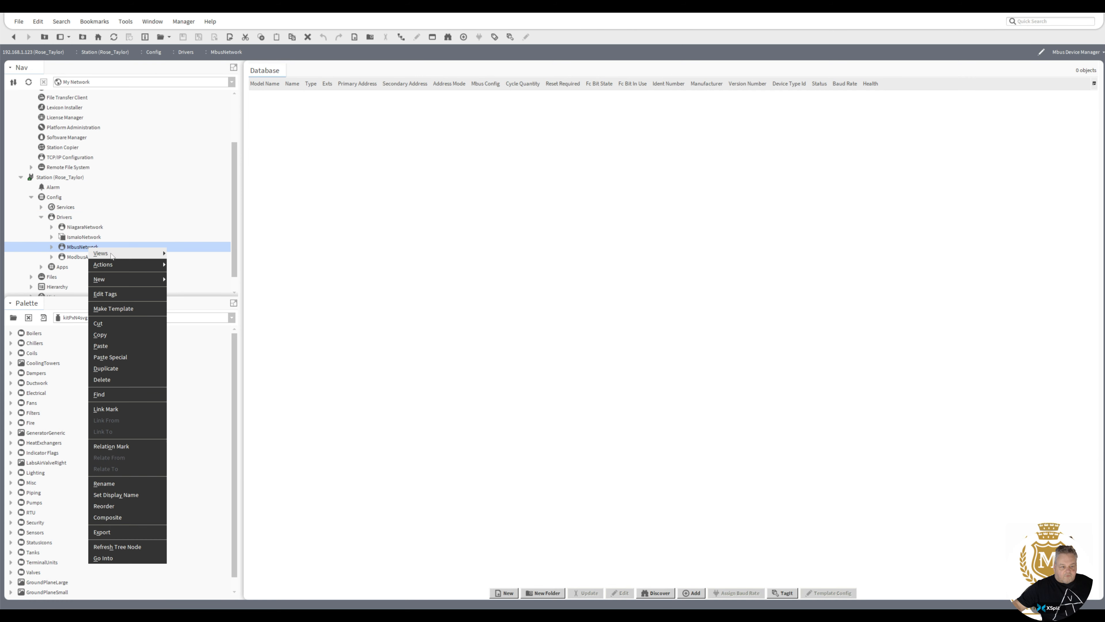
{"action": "mouse_move", "coordinate": [109, 250]}
{"action": "left_click", "coordinate": [192, 262]}
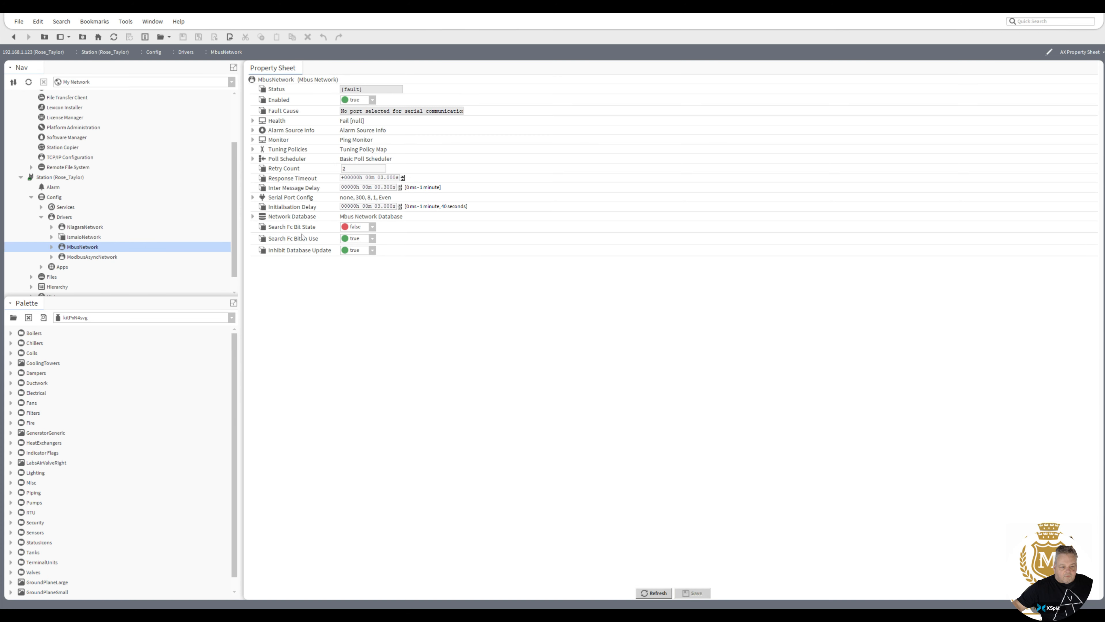
{"action": "left_click", "coordinate": [253, 197]}
{"action": "double_click", "coordinate": [342, 217]}
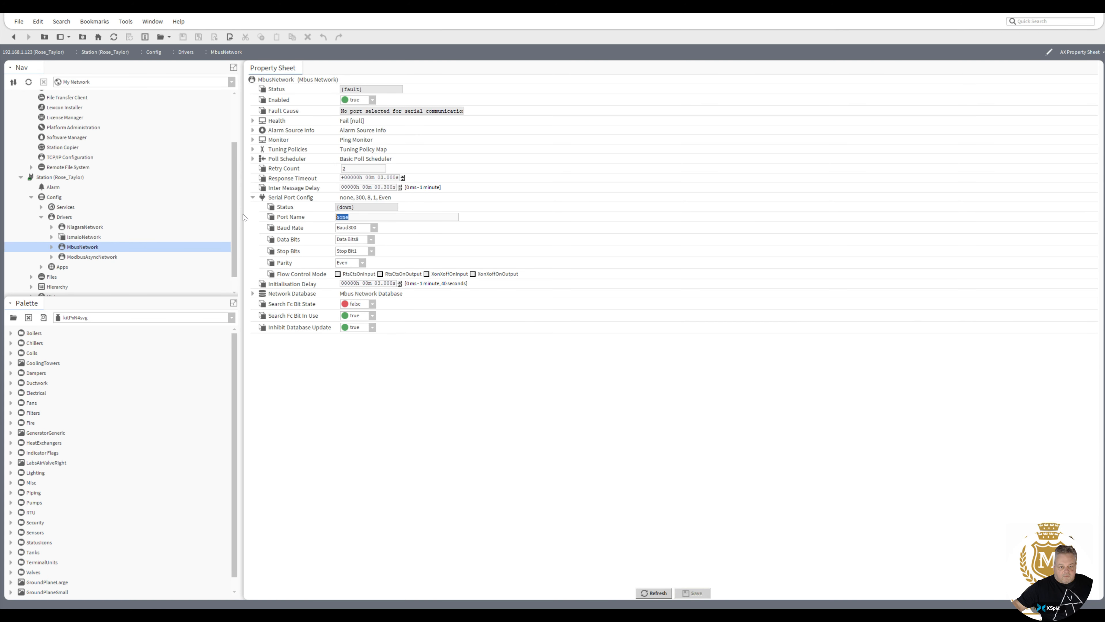
{"action": "type", "text": "cOM2"}
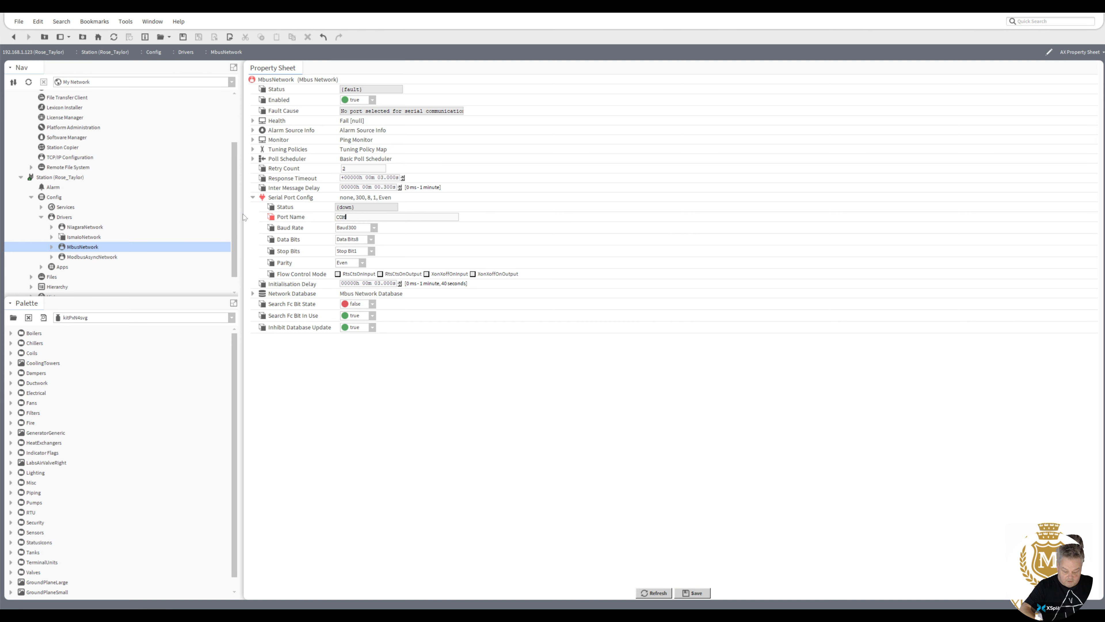
{"action": "left_click", "coordinate": [374, 229]}
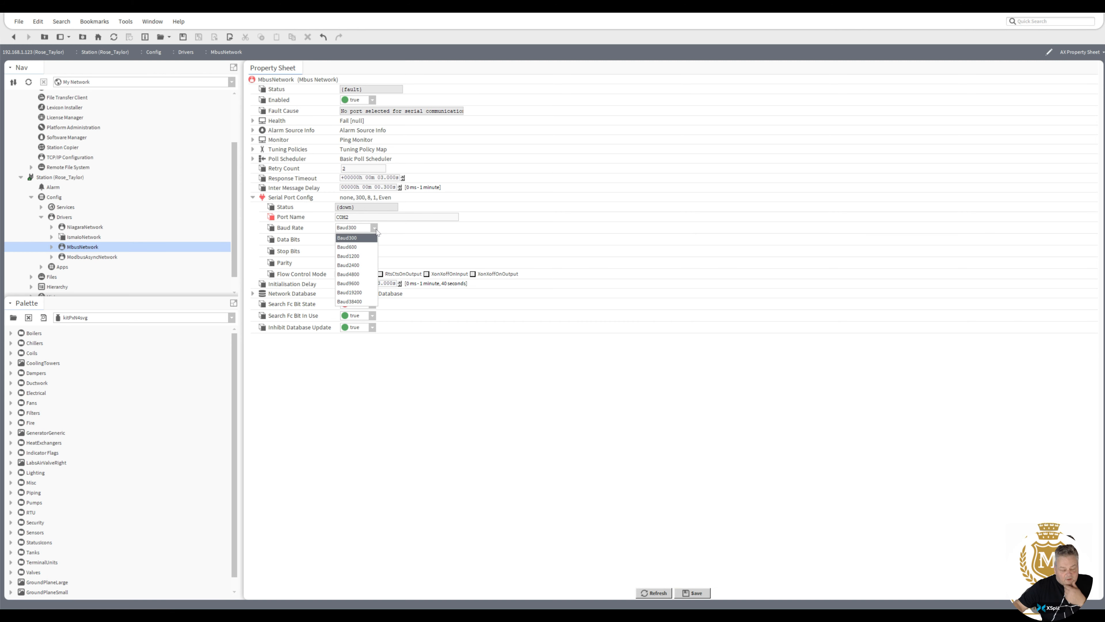
{"action": "left_click", "coordinate": [369, 264]}
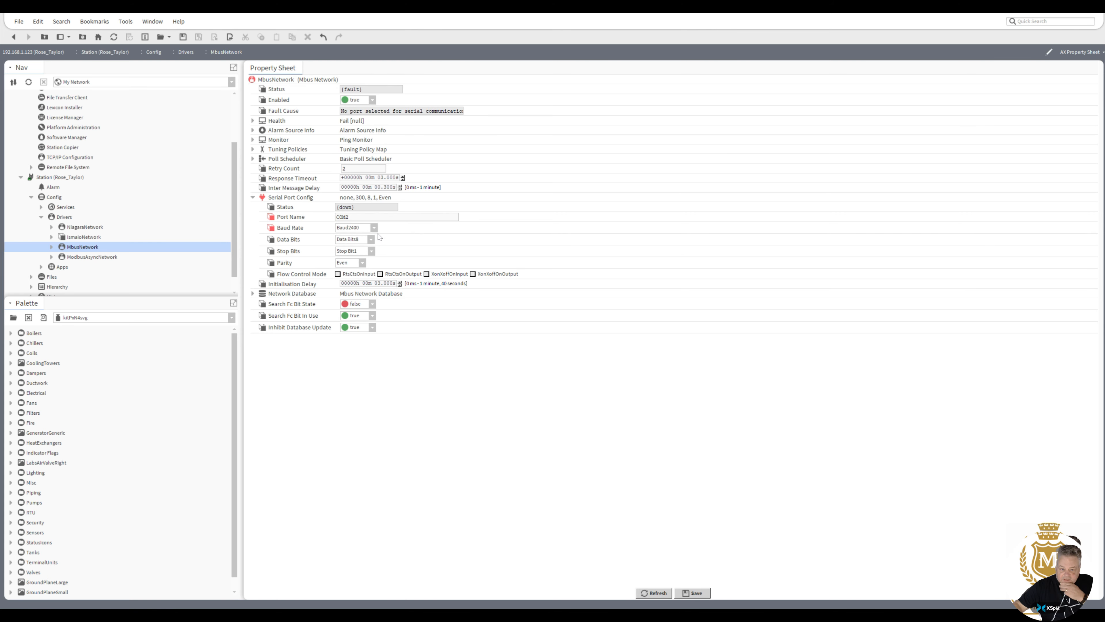
{"action": "left_click", "coordinate": [694, 593]}
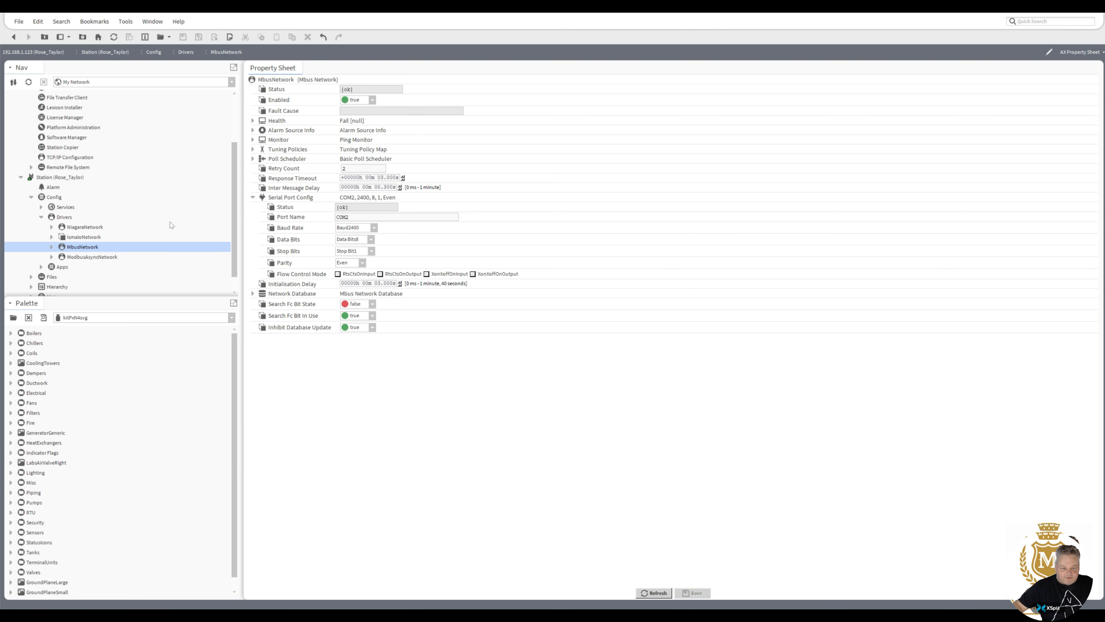
{"action": "double_click", "coordinate": [83, 256]}
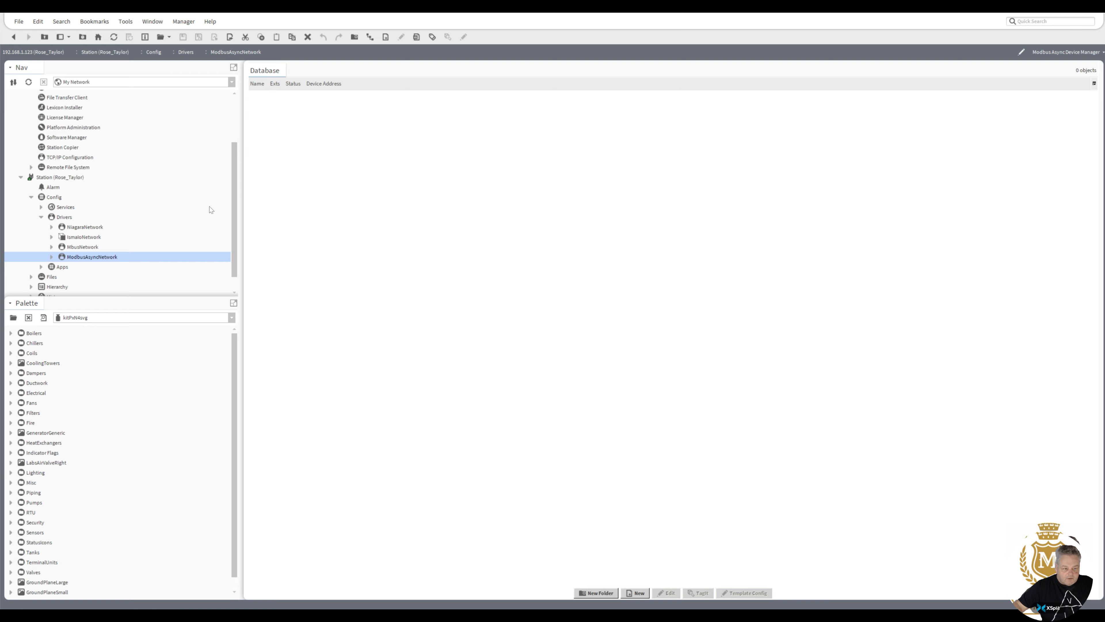
Set ModbusAsyncNetwork's serial port name to COM1, save, and return to Drivers.
{"action": "right_click", "coordinate": [85, 259]}
{"action": "mouse_move", "coordinate": [156, 263]}
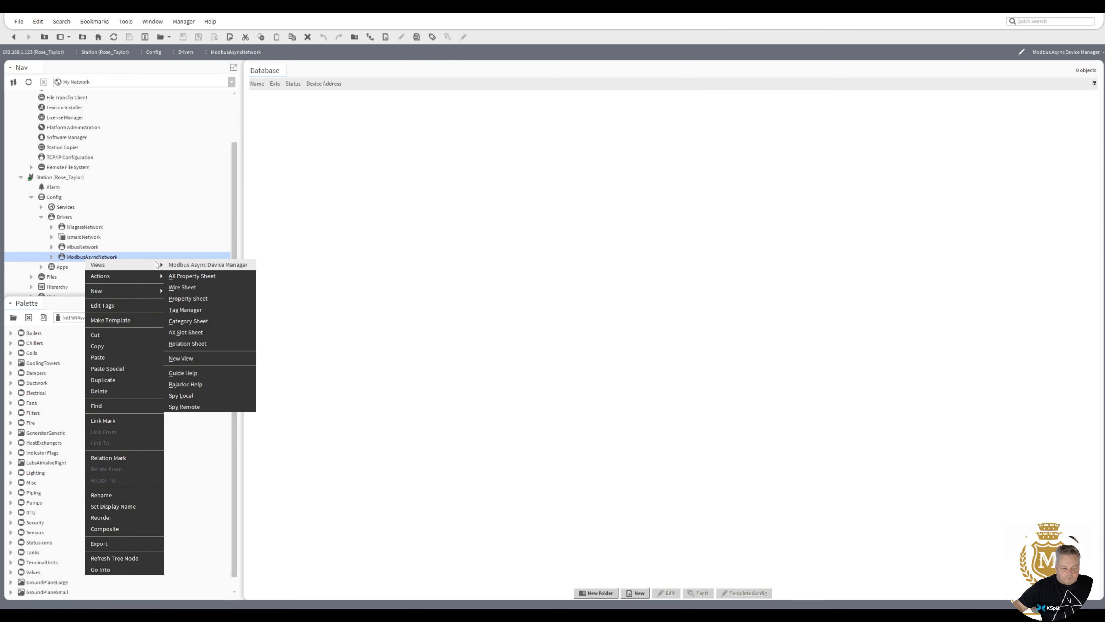
{"action": "left_click", "coordinate": [198, 276]}
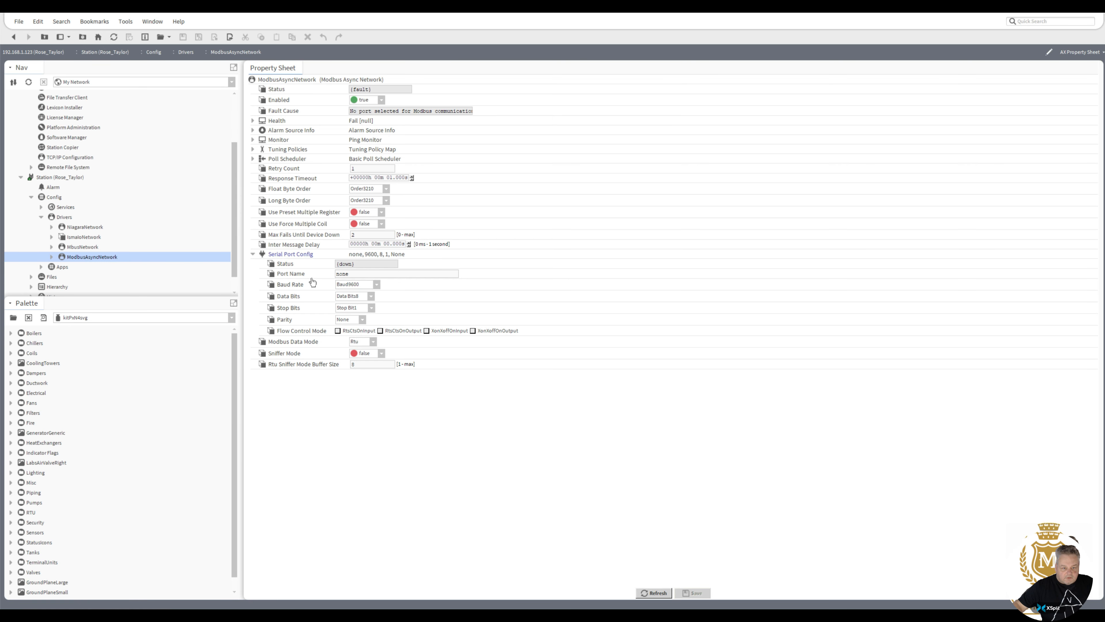
{"action": "double_click", "coordinate": [348, 275]}
{"action": "type", "text": "COM1"}
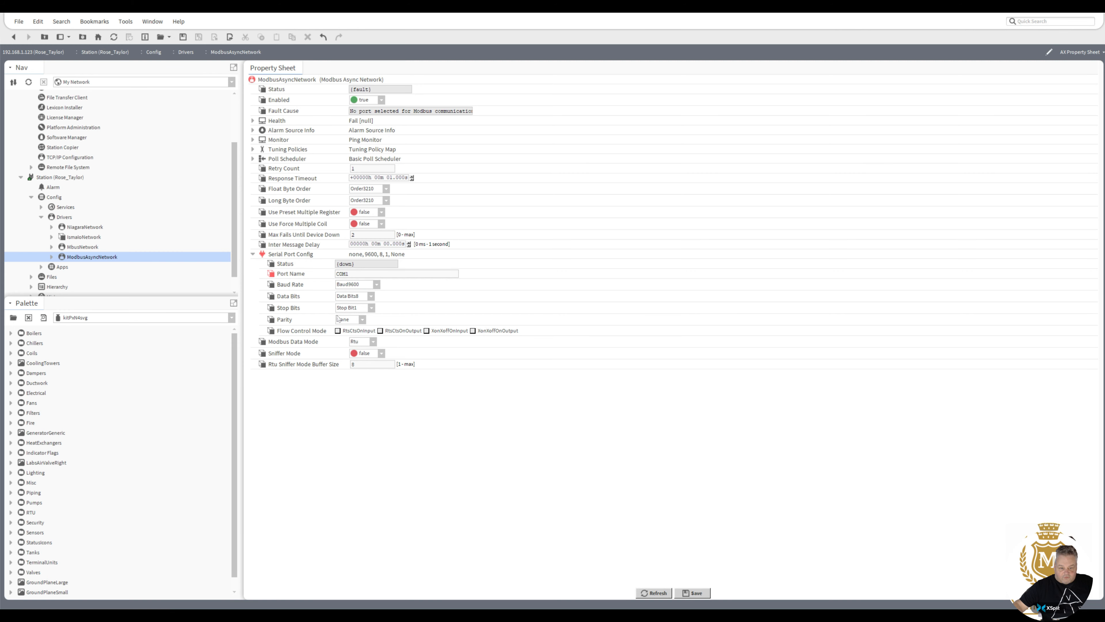
{"action": "left_click", "coordinate": [692, 593]}
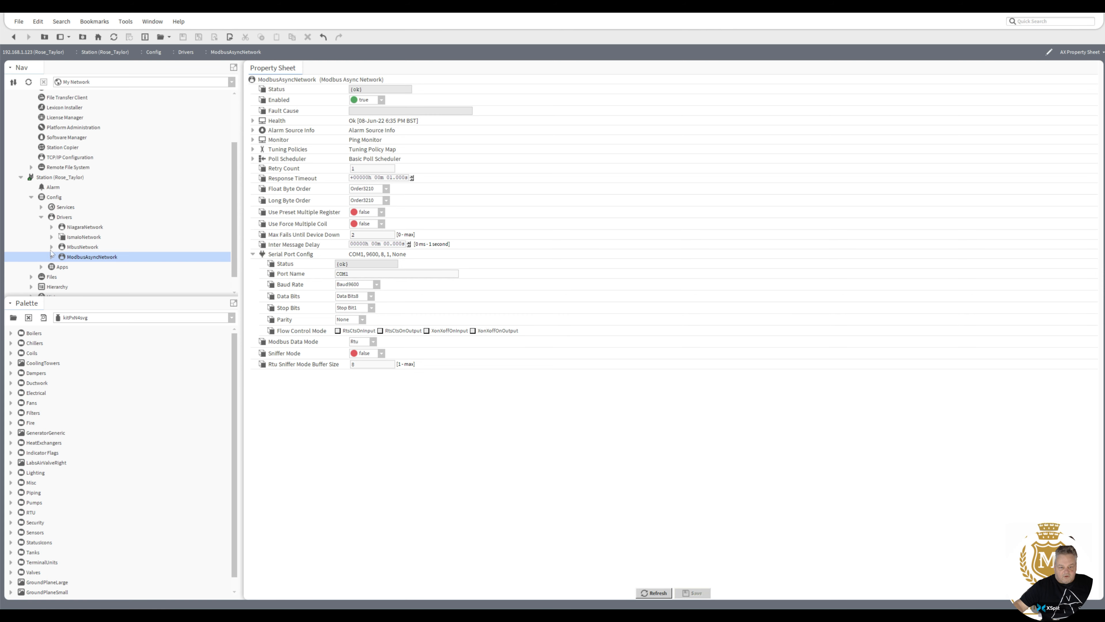
{"action": "double_click", "coordinate": [68, 217]}
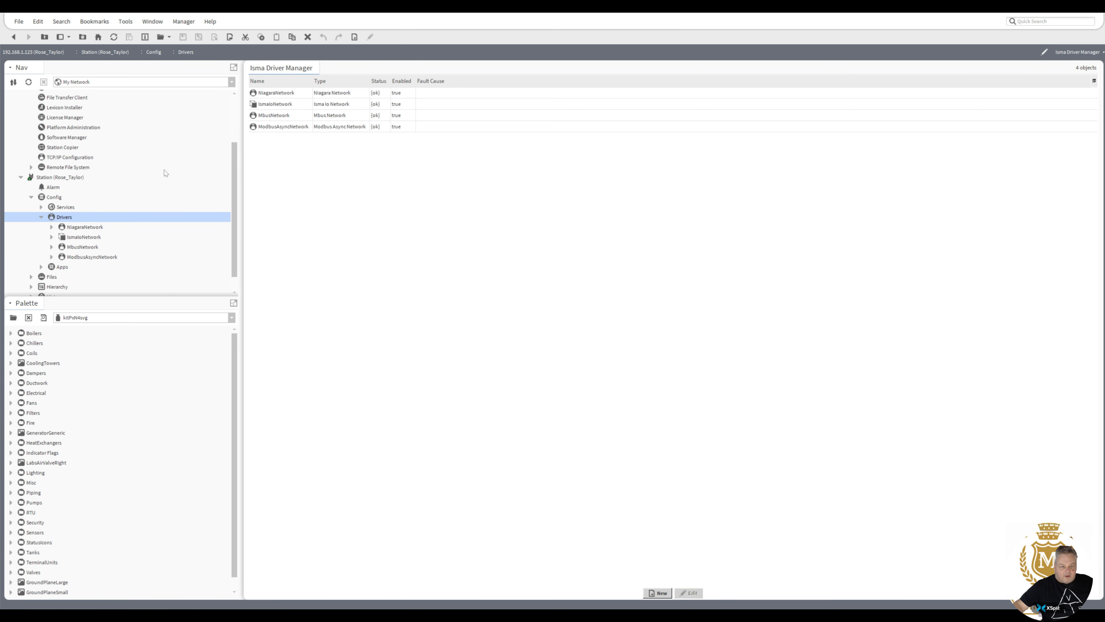
{"action": "scroll", "coordinate": [233, 236], "scroll_direction": "down", "scroll_amount": 1}
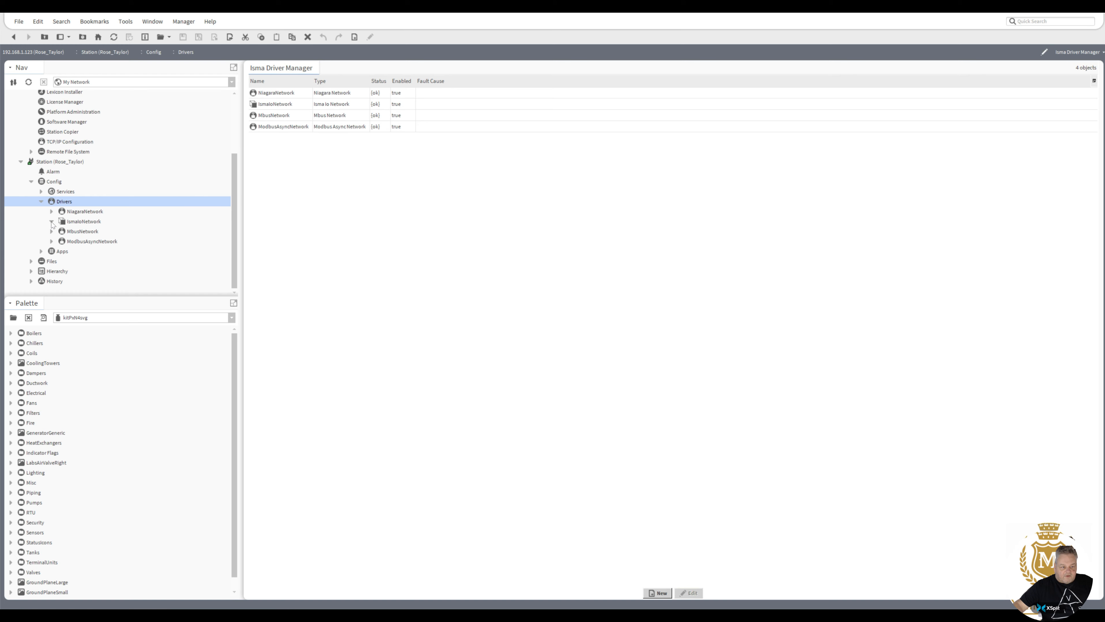
{"action": "left_click", "coordinate": [81, 222]}
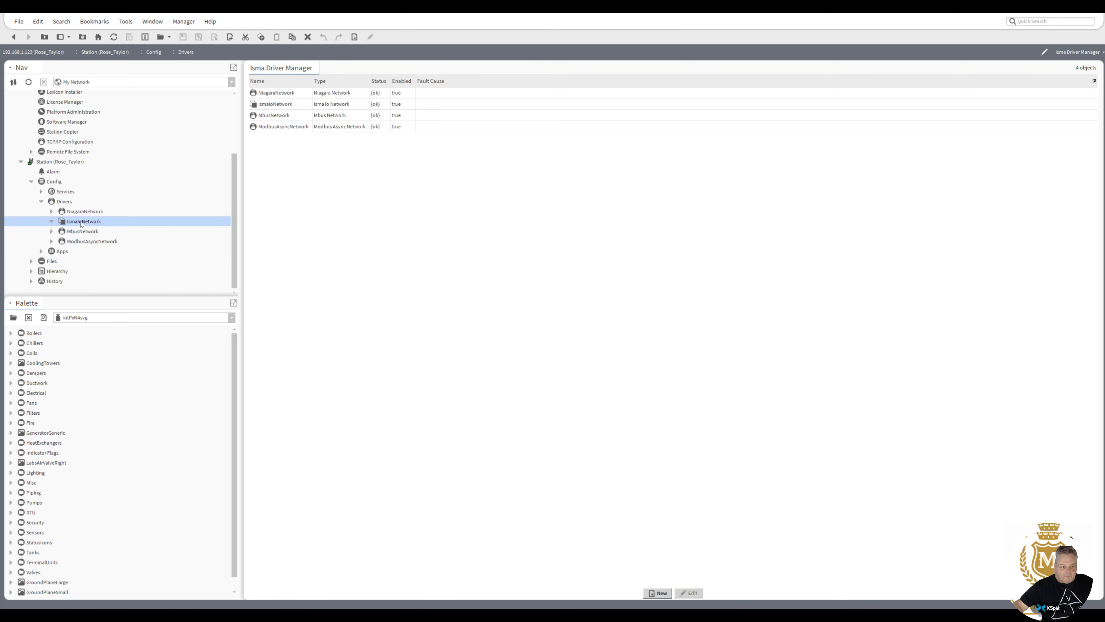